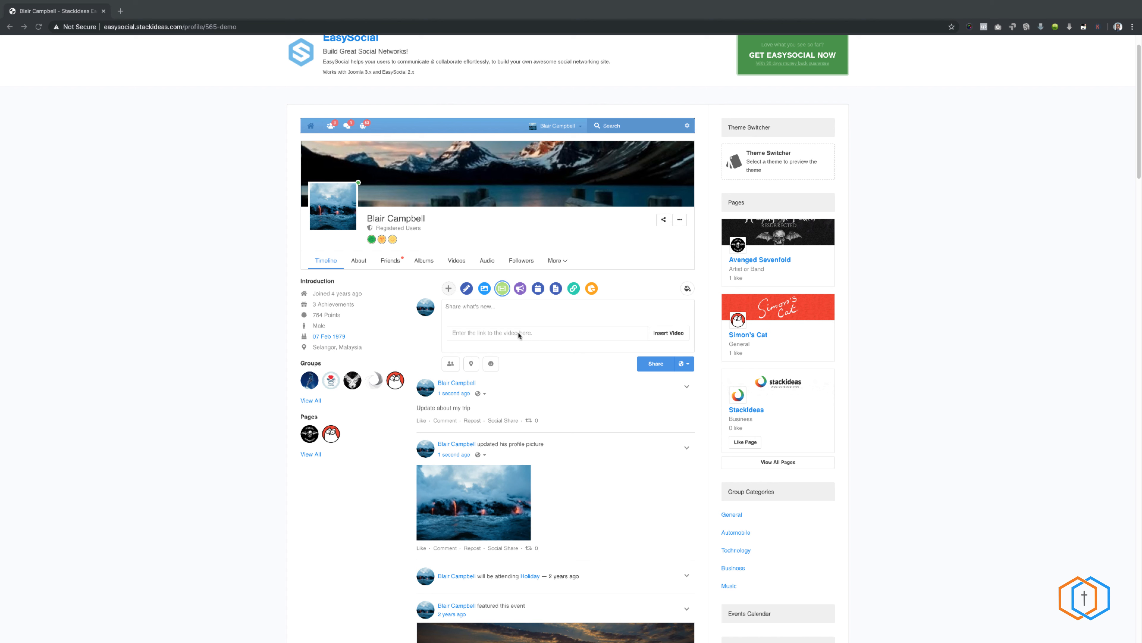
Step: Share the "Realistic Black People's Hair Using Zbrush Fibermesh" video on the timeline from its copied link, under the Gaming category
click(507, 334)
right_click(507, 335)
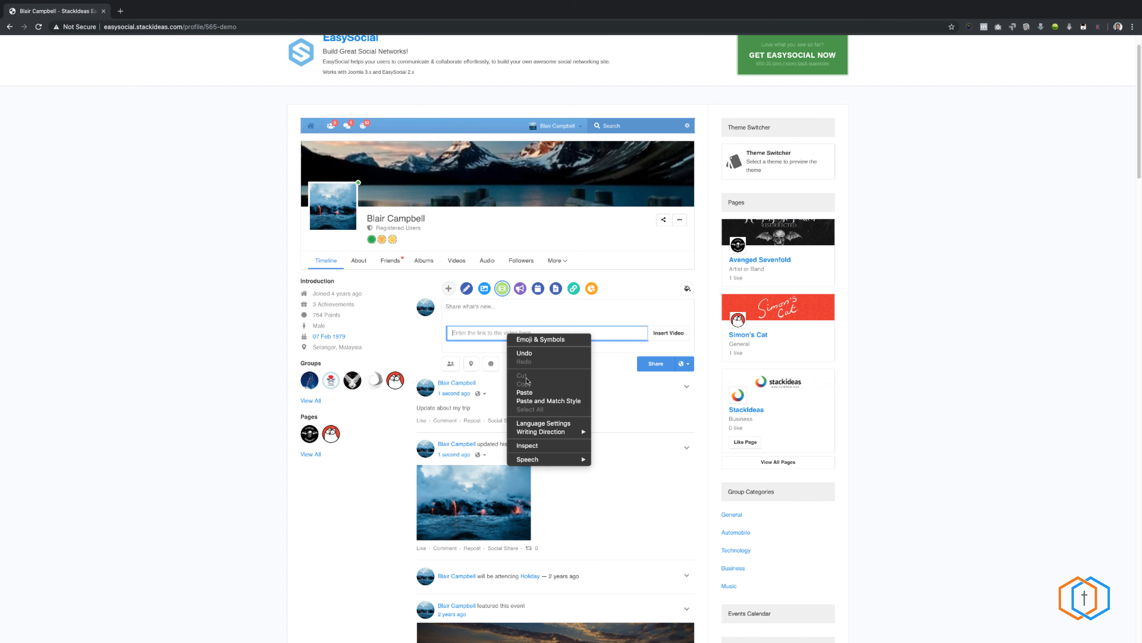
click(525, 392)
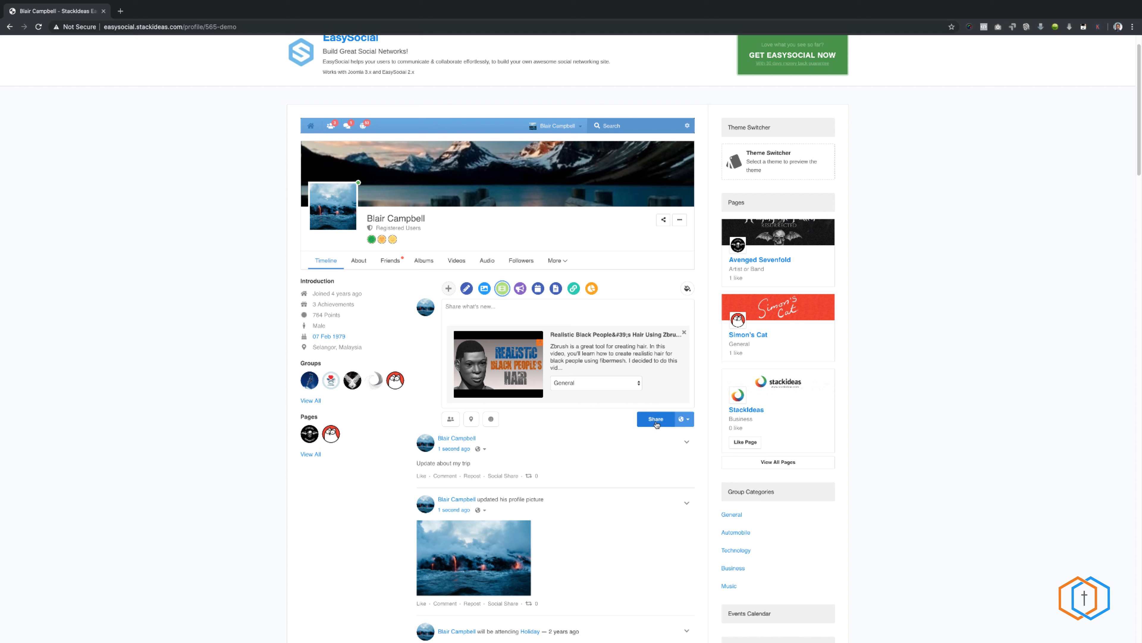
click(630, 384)
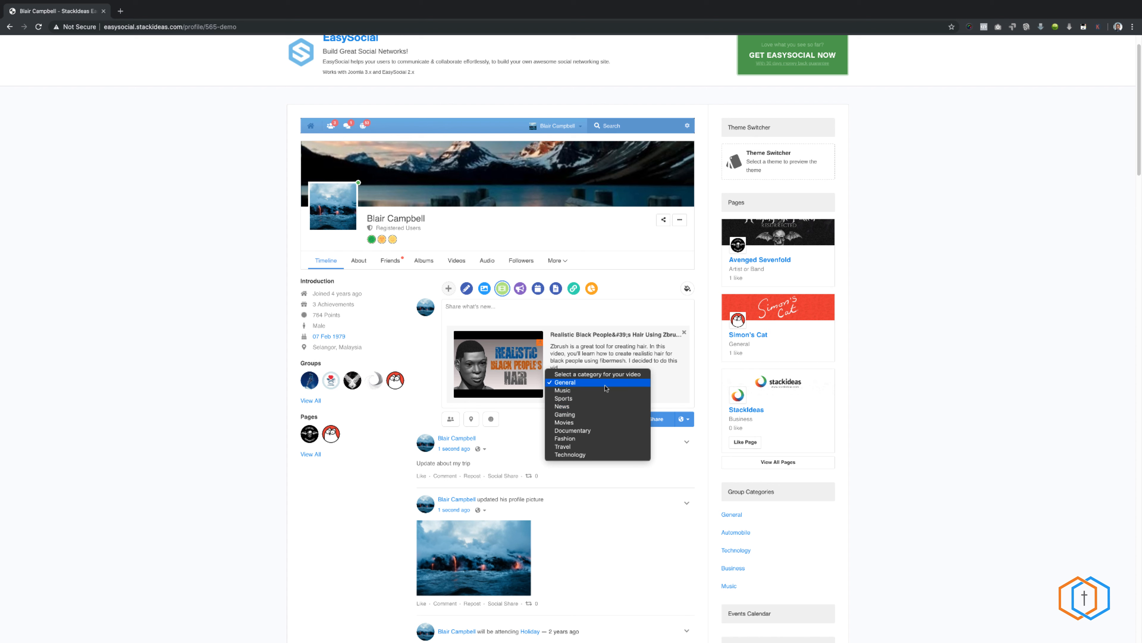
click(588, 414)
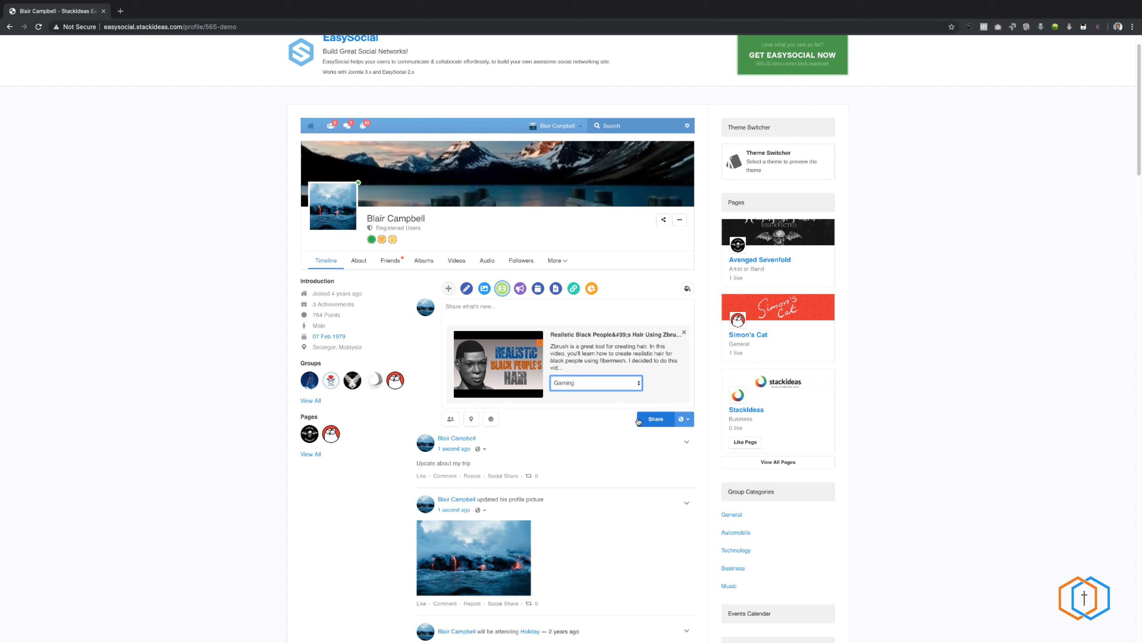
click(649, 420)
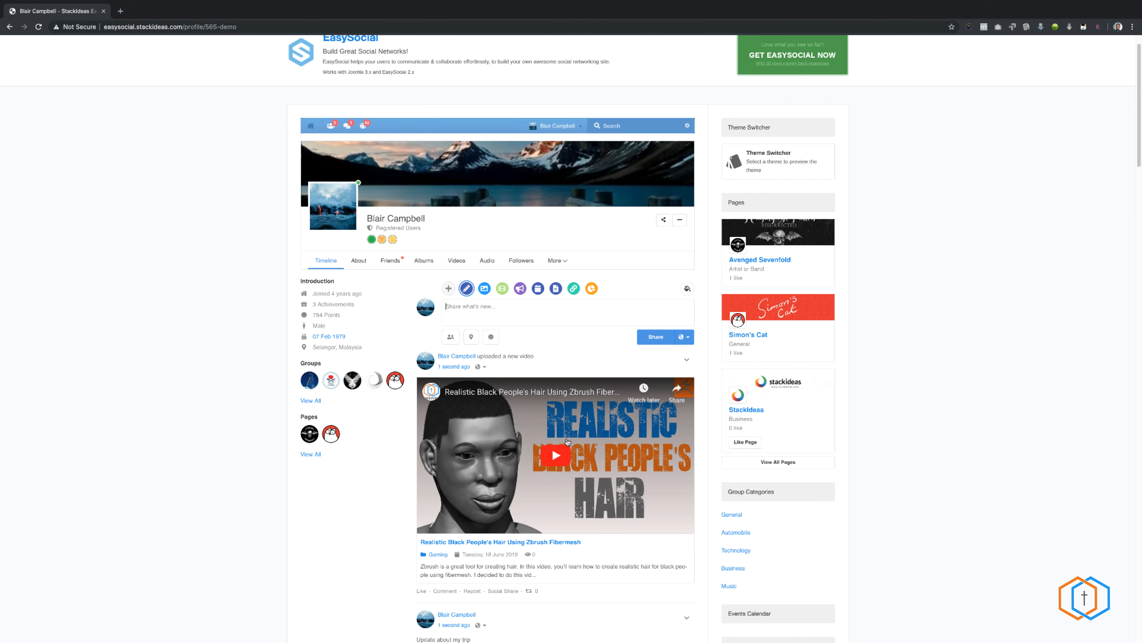
Step: Review the newly shared video post and check its social sharing options, closing the dialog without sending anything
scroll(568, 442, down, 1)
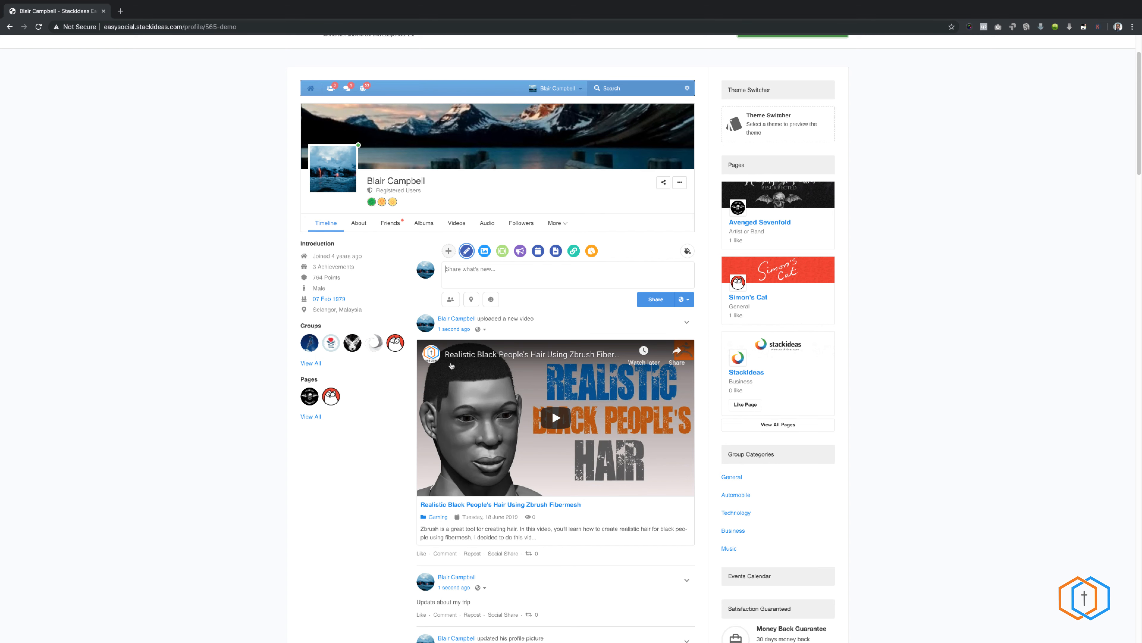
scroll(541, 424, down, 3)
scroll(531, 441, up, 1)
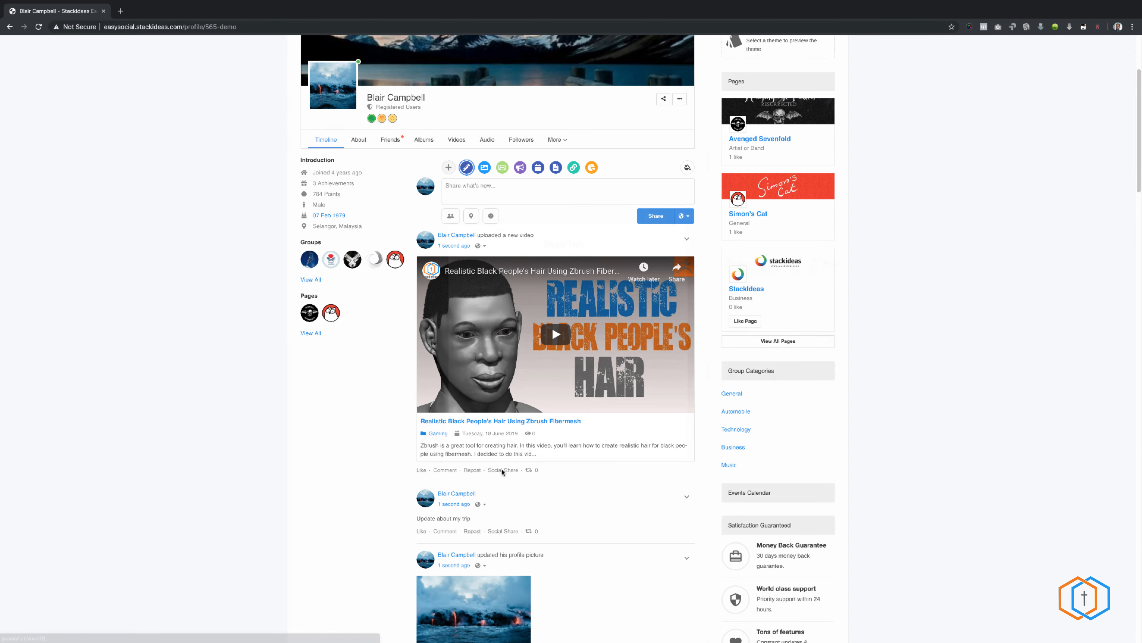
click(503, 469)
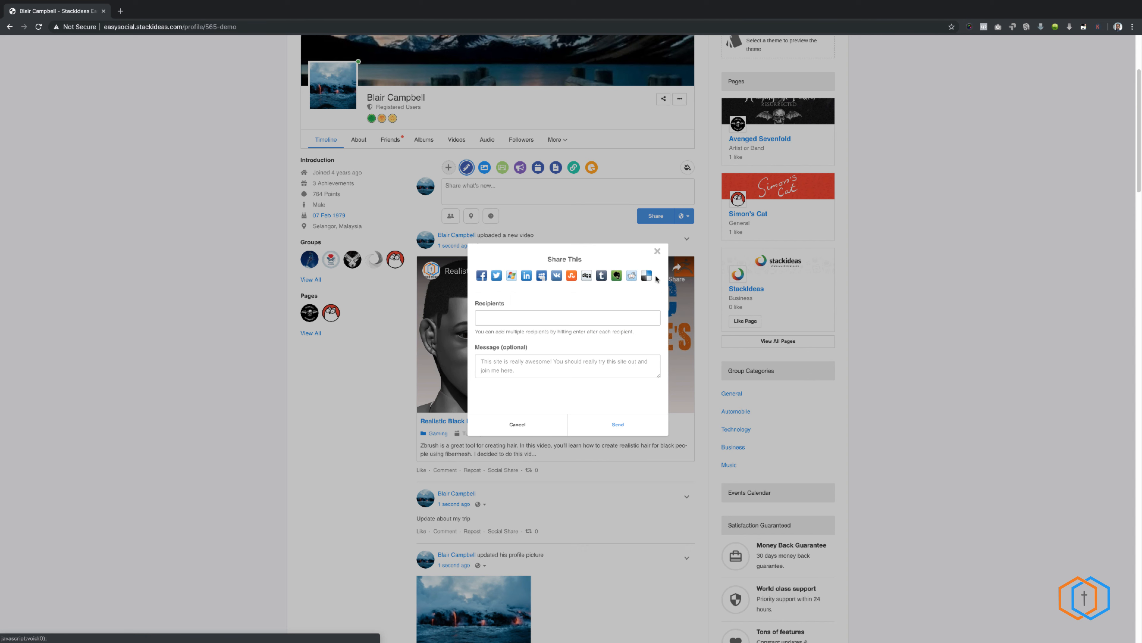
click(657, 254)
Step: Examine the event posting form in the timeline's status composer
scroll(525, 396, up, 2)
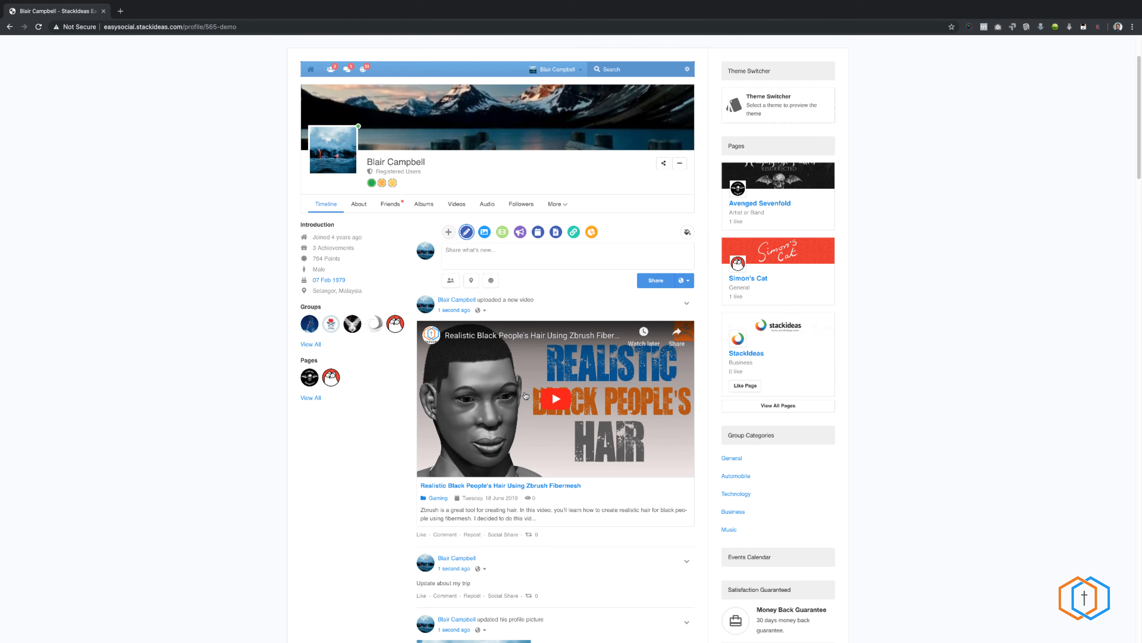
click(520, 232)
click(538, 233)
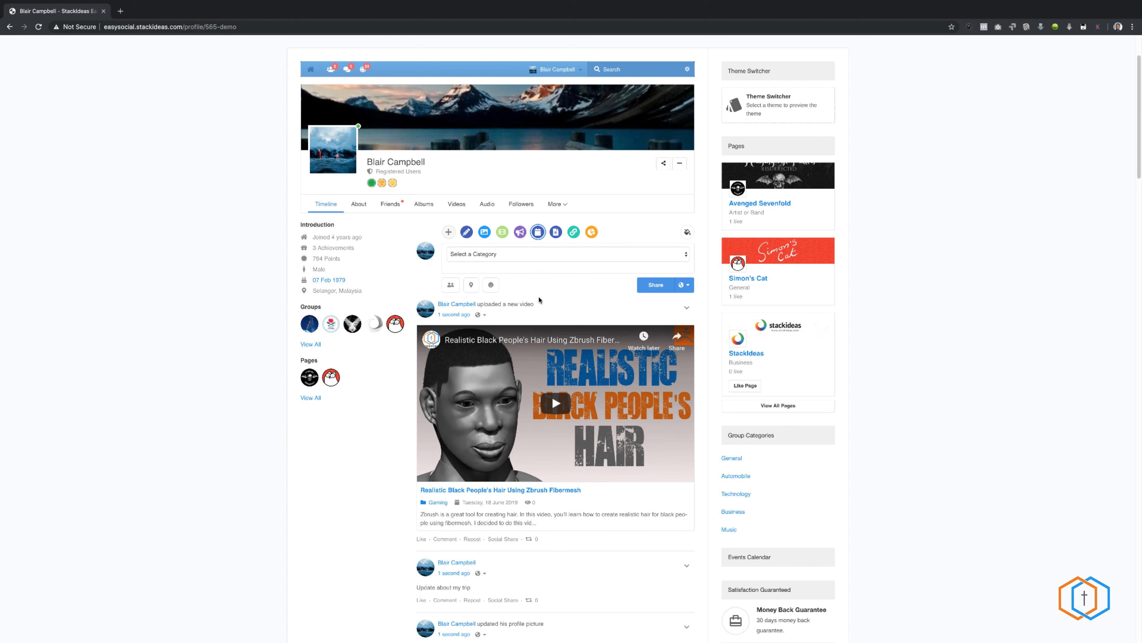
Step: View the StackIdeas page from the site's pages listing and look over its timeline
scroll(540, 300, up, 2)
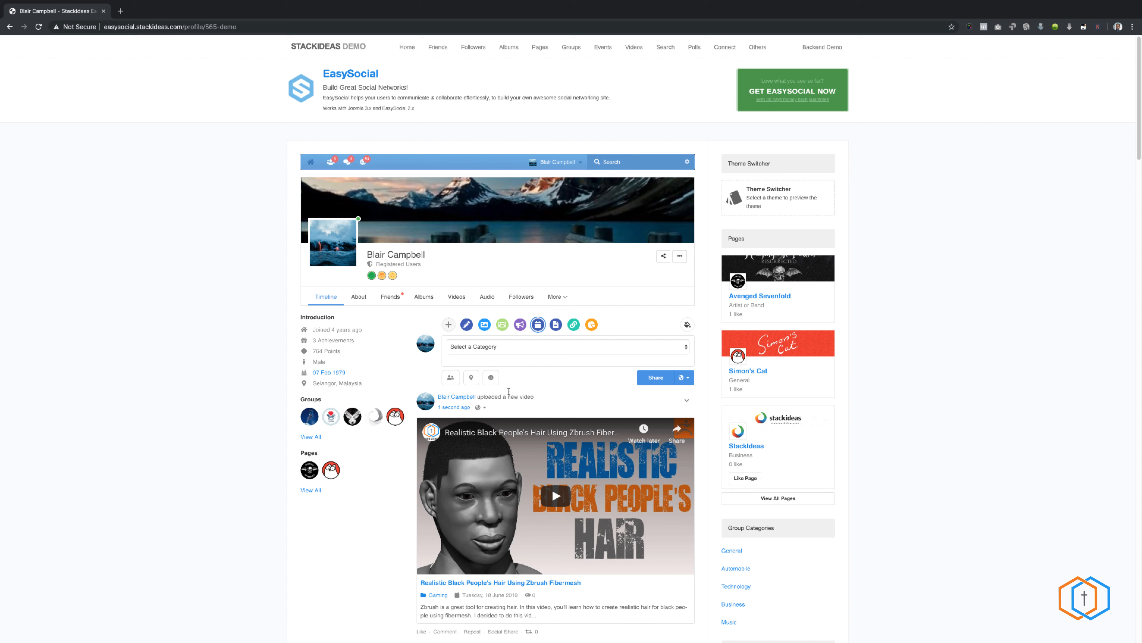
click(540, 50)
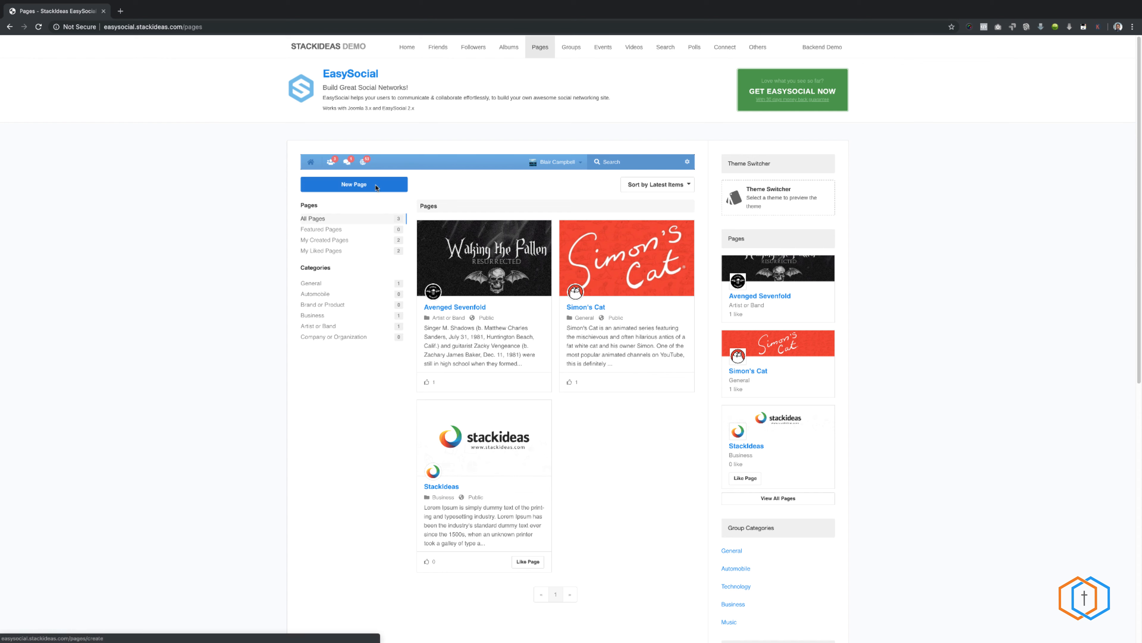
click(450, 490)
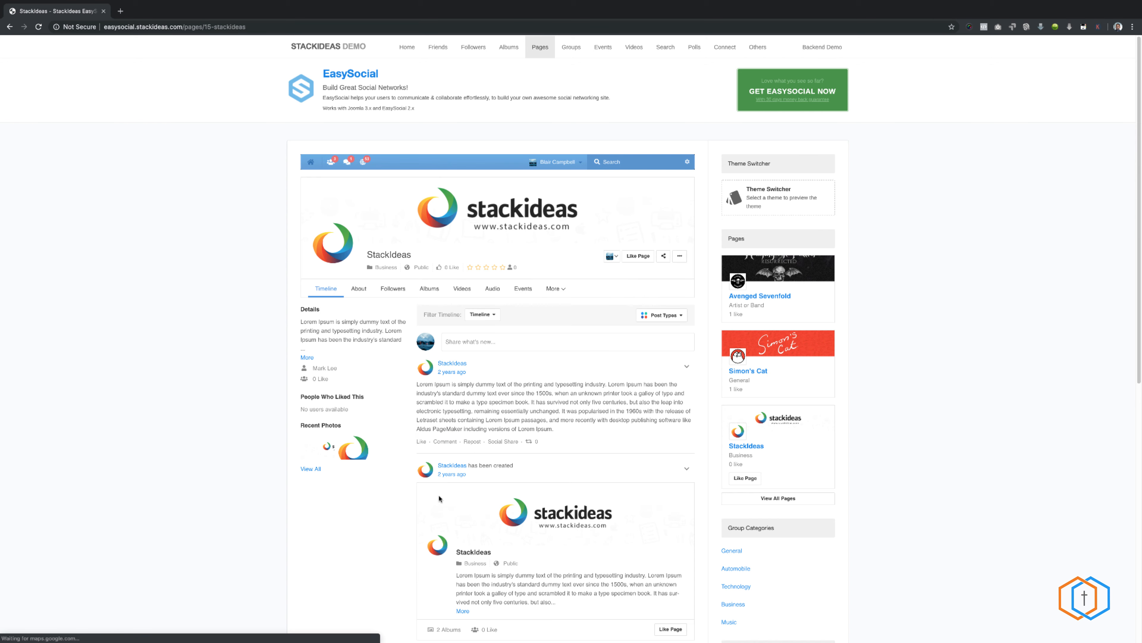
scroll(467, 451, down, 4)
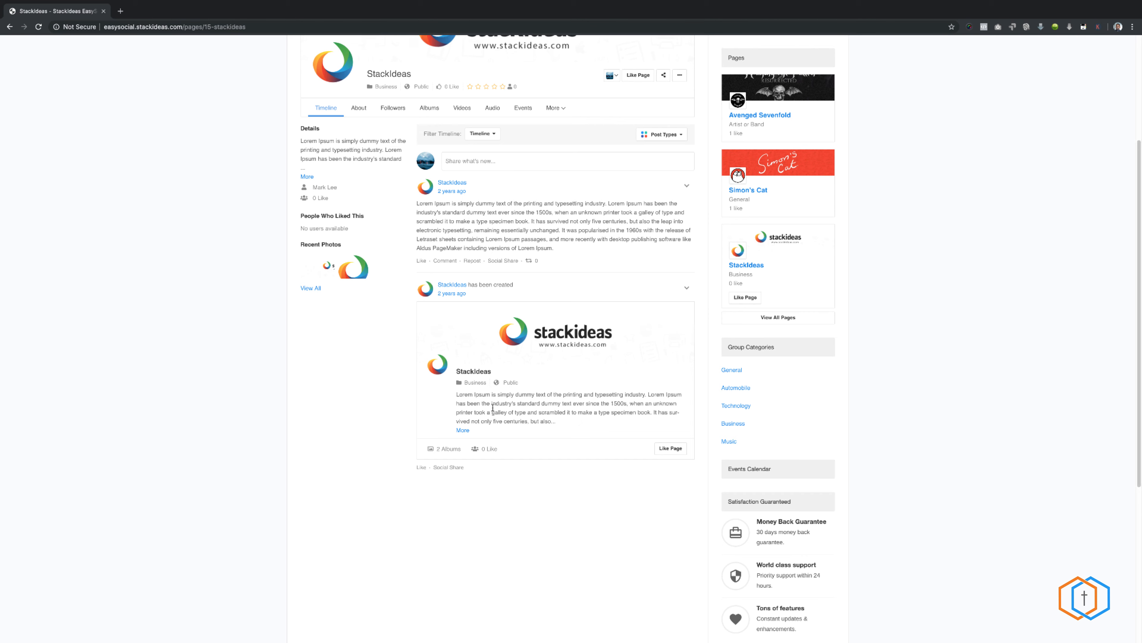
scroll(492, 407, up, 2)
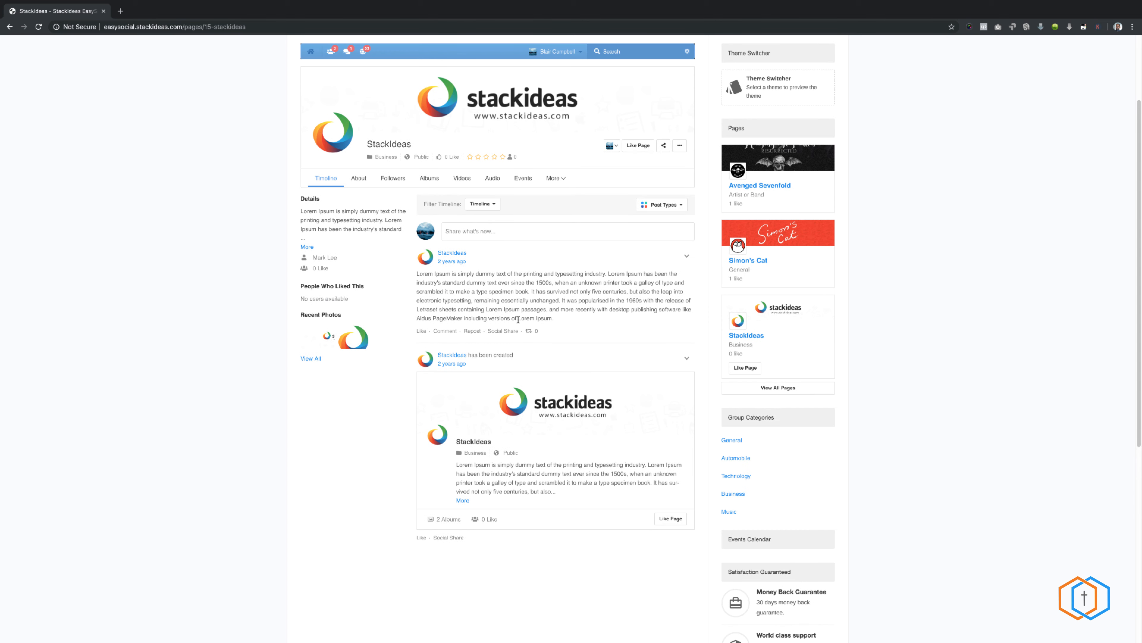
scroll(518, 320, up, 1)
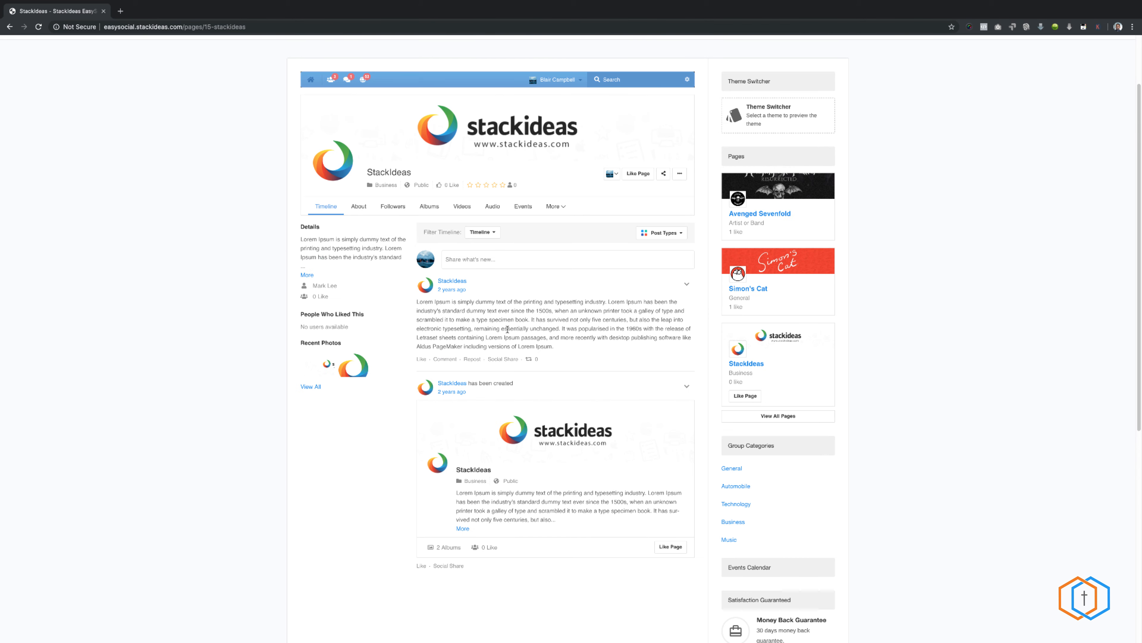
Step: Return to the pages listing and start creating a new page in the General category
scroll(507, 329, up, 3)
click(541, 51)
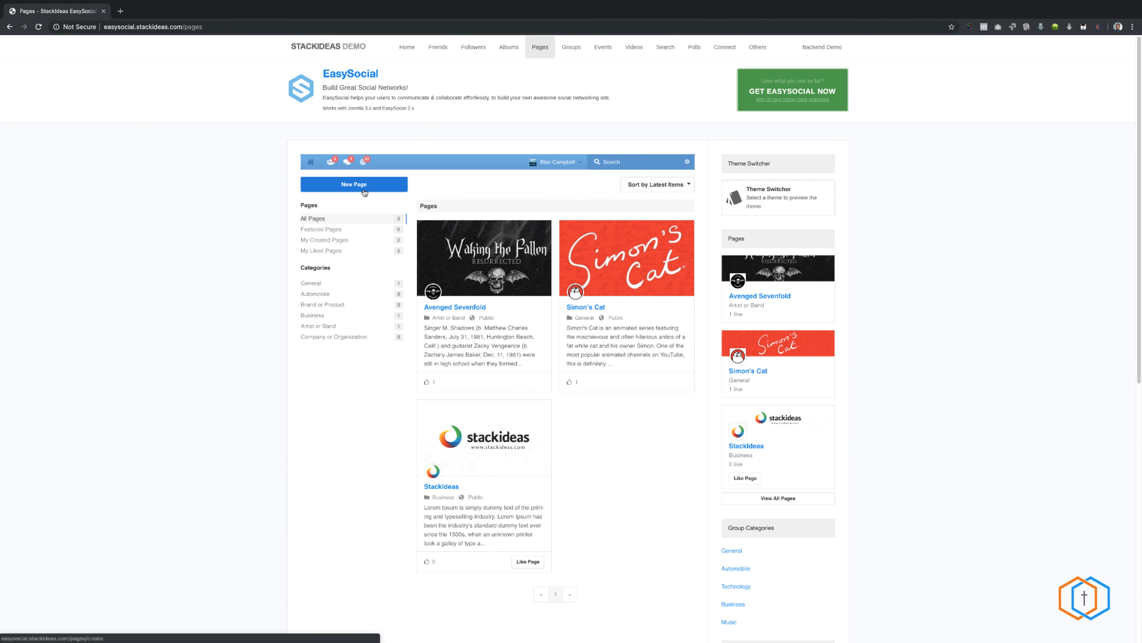
click(361, 188)
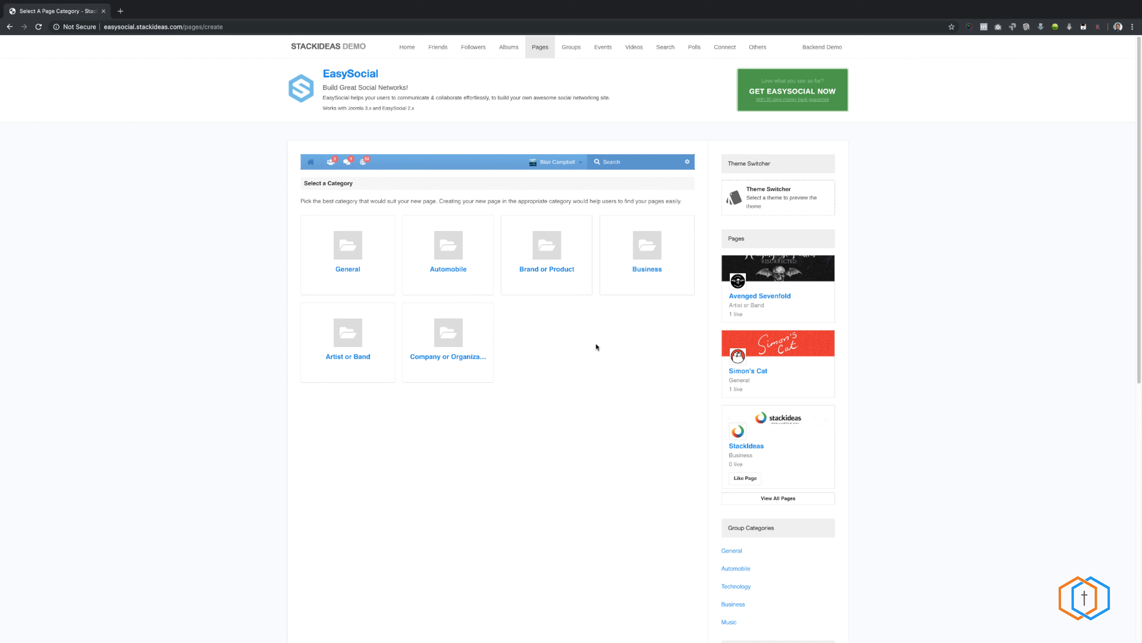
click(348, 271)
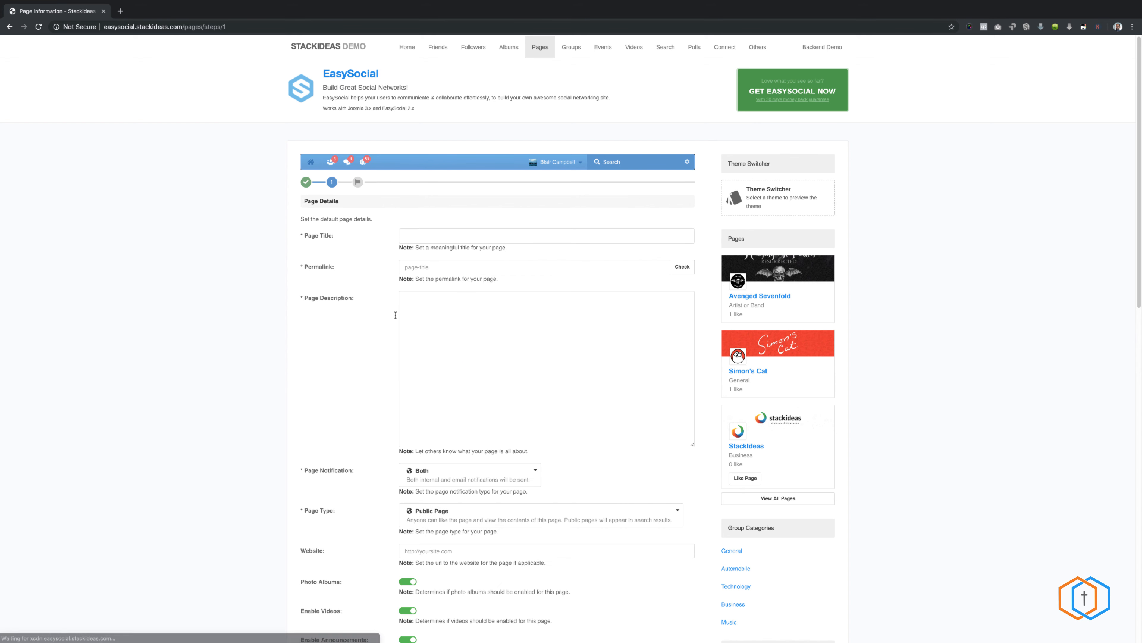
Step: Title the new page "Joomla Group" and set its permalink to joomla-group
click(456, 239)
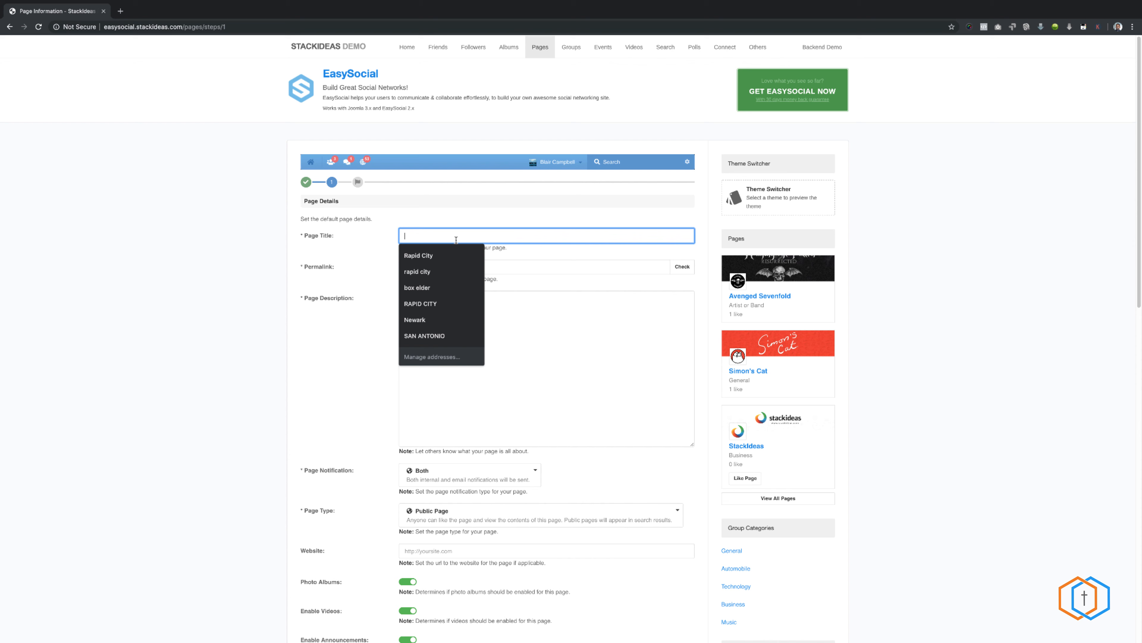
text(Joomla Group)
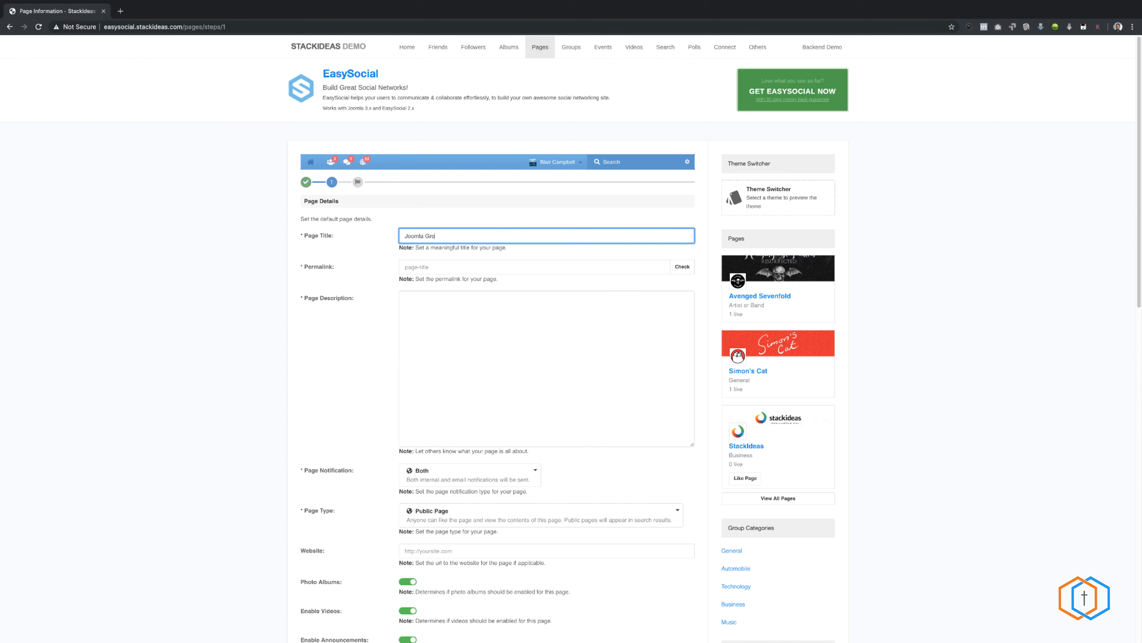
click(434, 267)
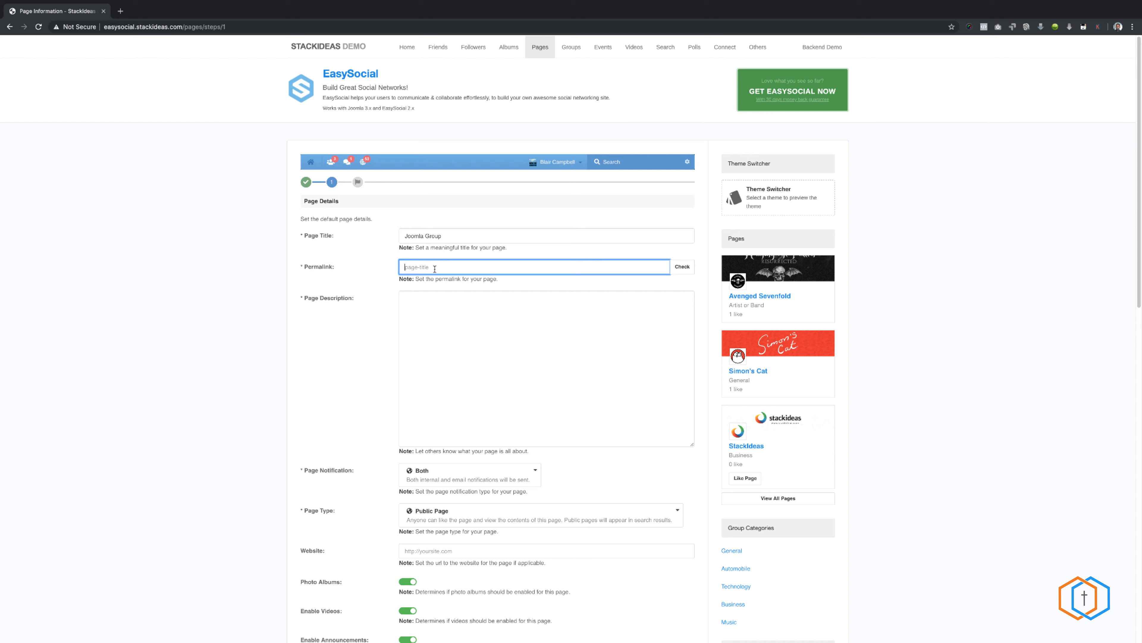
text(joomla-group)
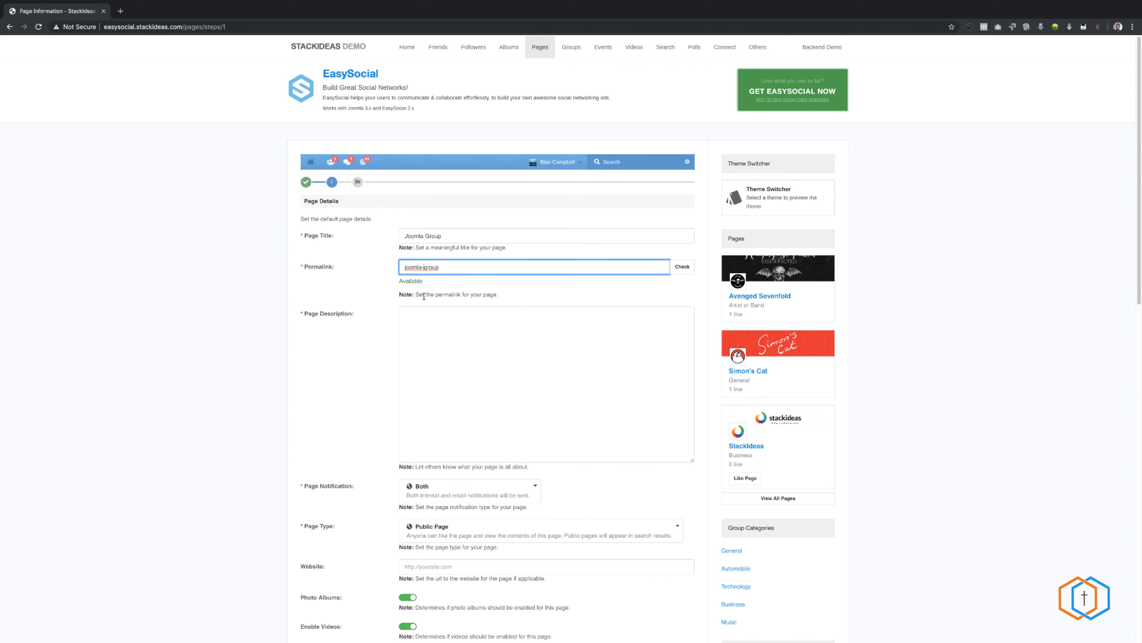
Step: Enter "This page is about Joomla stuff." as the page description
click(411, 384)
text(This )
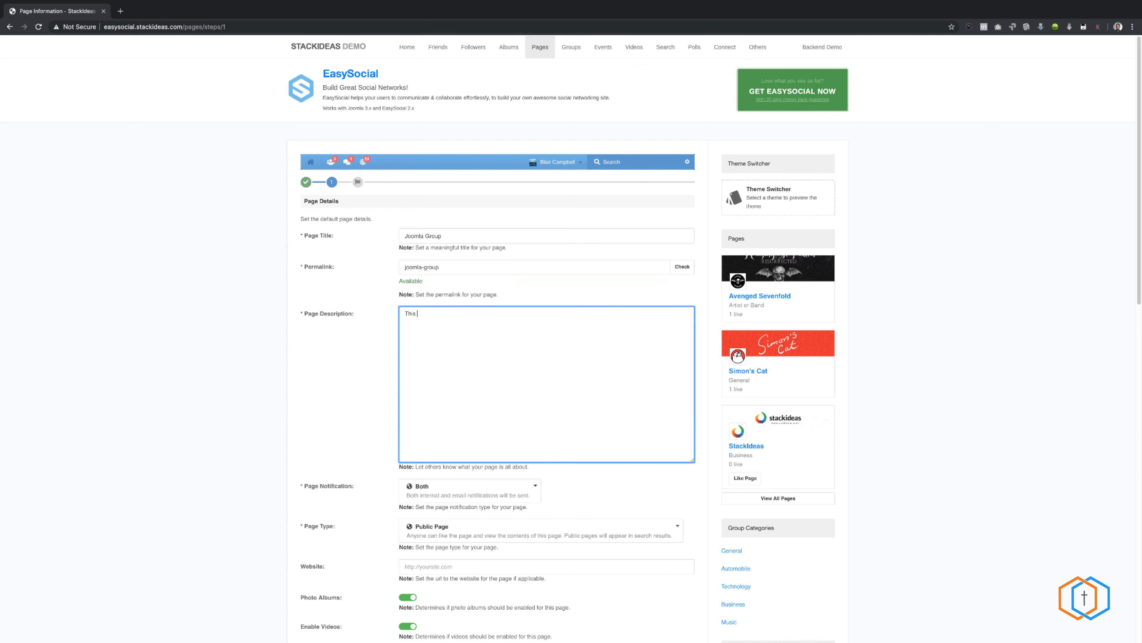
text(page is about Joomla stuff.)
Step: Check the available page notification and page type options, keeping Both and Public Page selected
scroll(382, 448, down, 3)
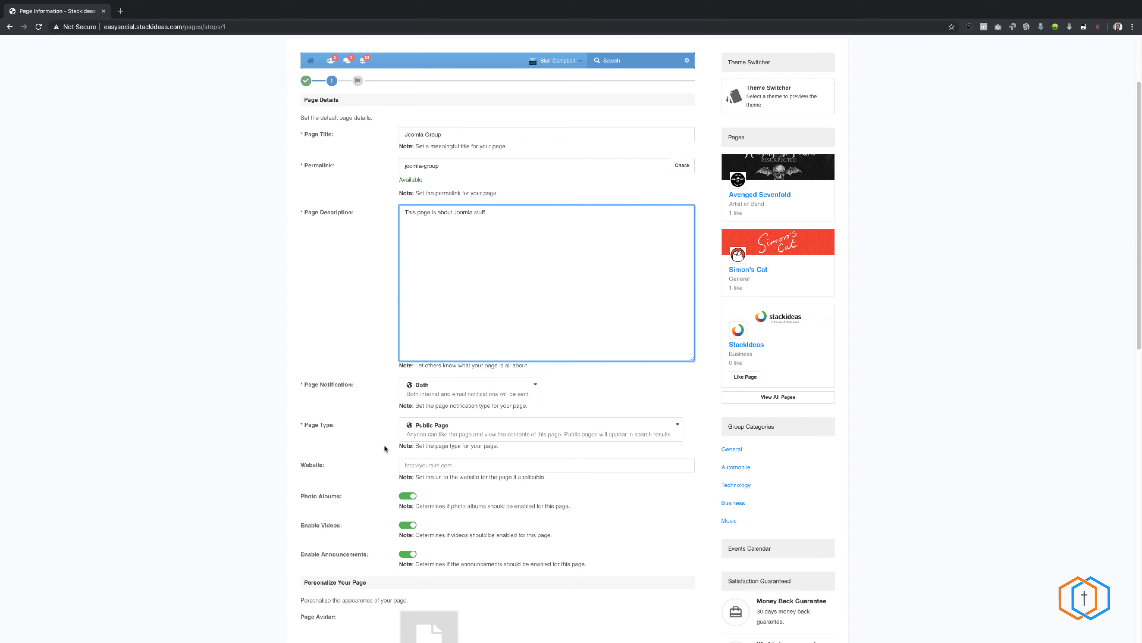
scroll(330, 395, down, 1)
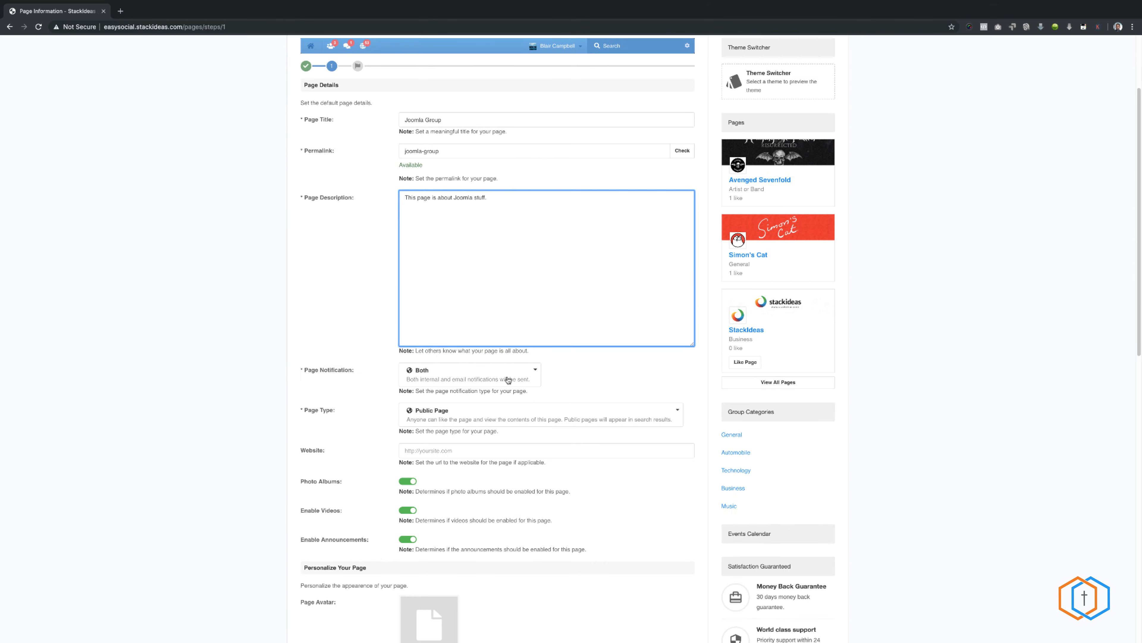
click(533, 375)
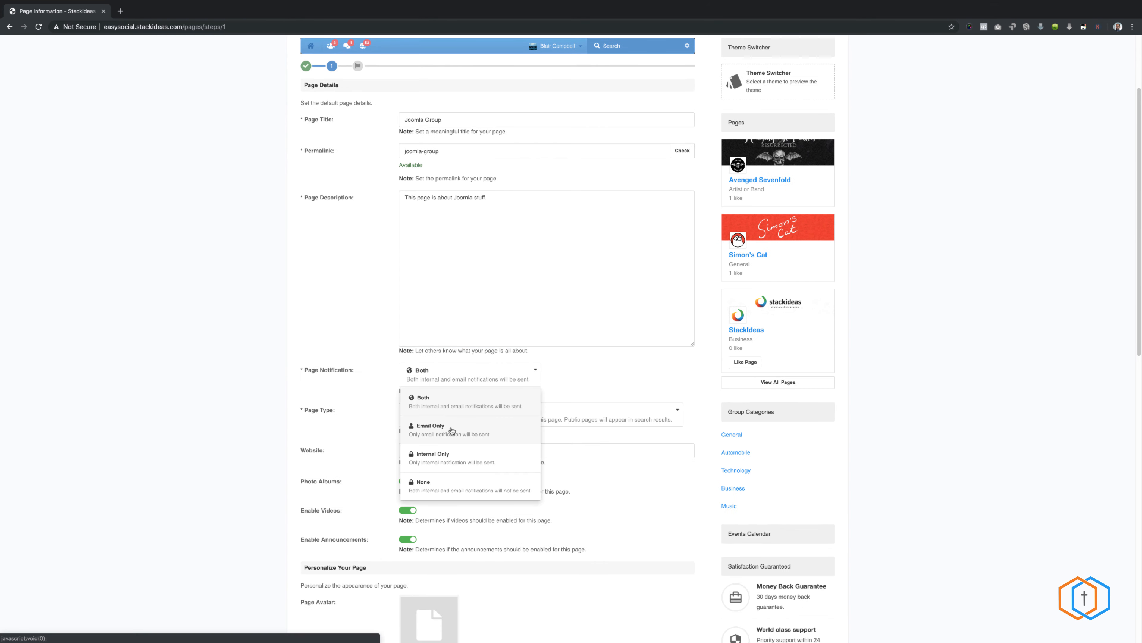
click(637, 373)
scroll(554, 445, down, 1)
scroll(553, 444, down, 2)
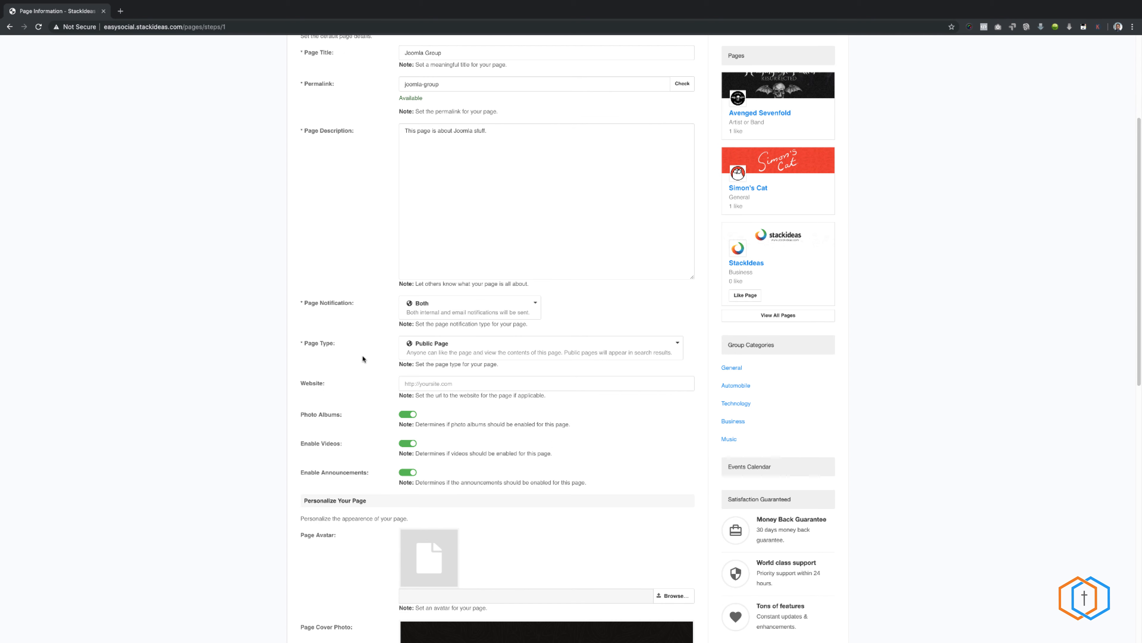
click(448, 352)
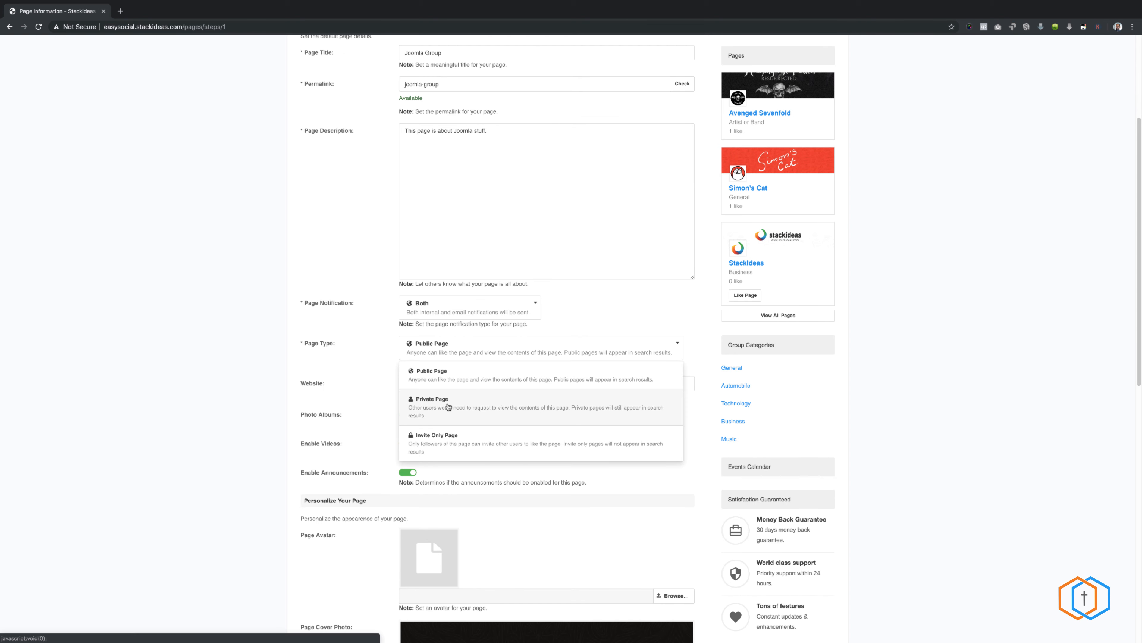
click(356, 379)
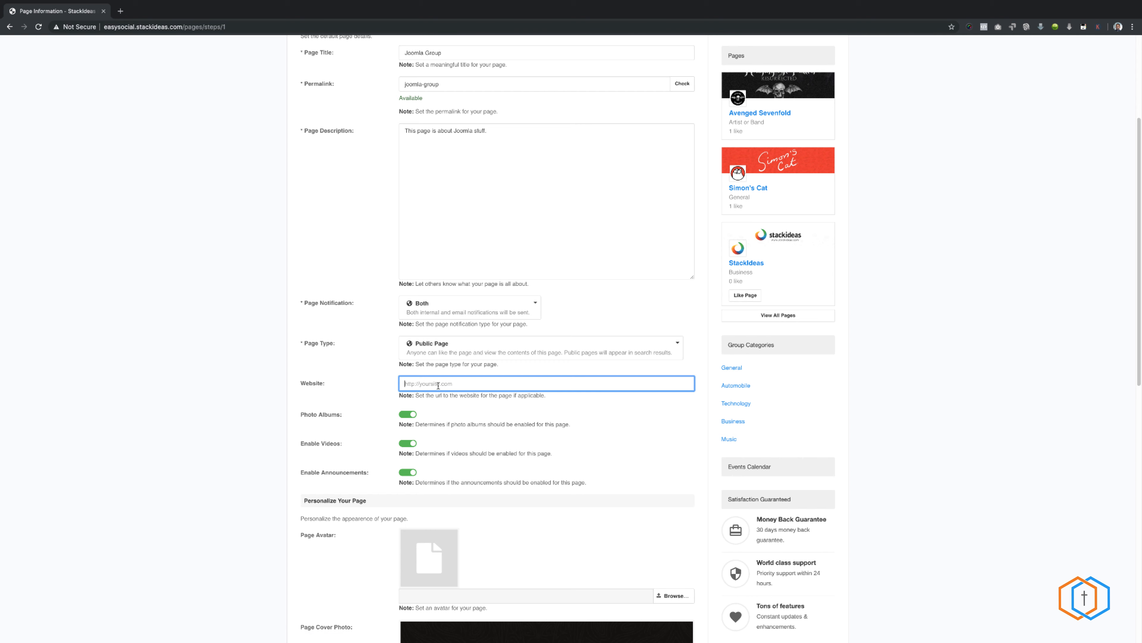
Step: Fill in the owner's personal website address for the page and upload header-logo.png as the page avatar
text(https://www.mathewtamin.com)
scroll(439, 390, down, 1)
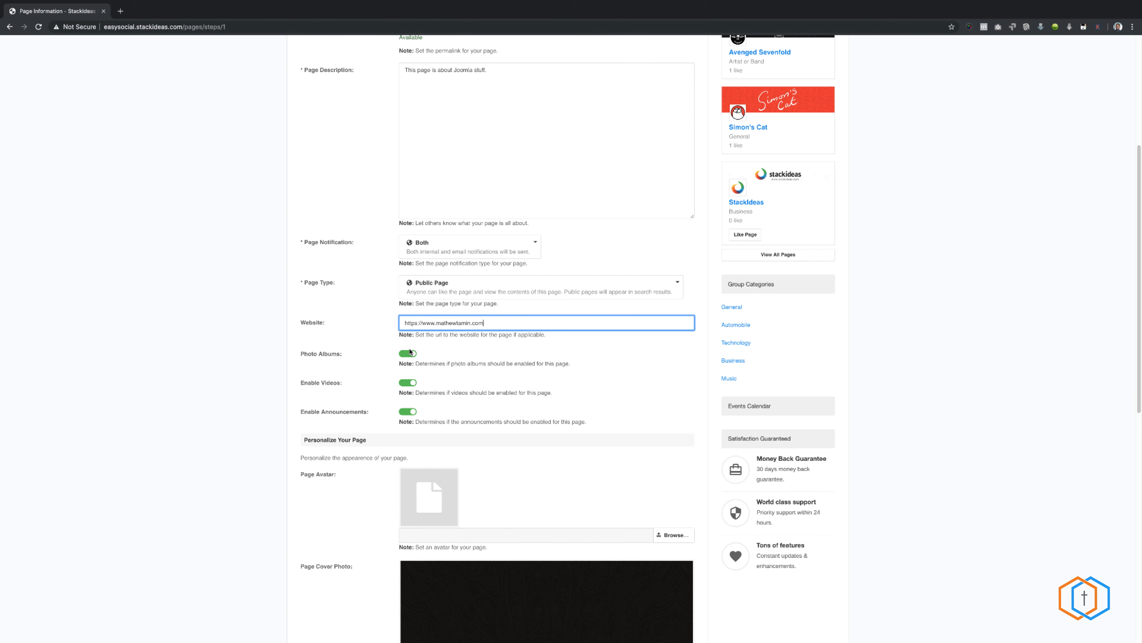
scroll(408, 390, down, 2)
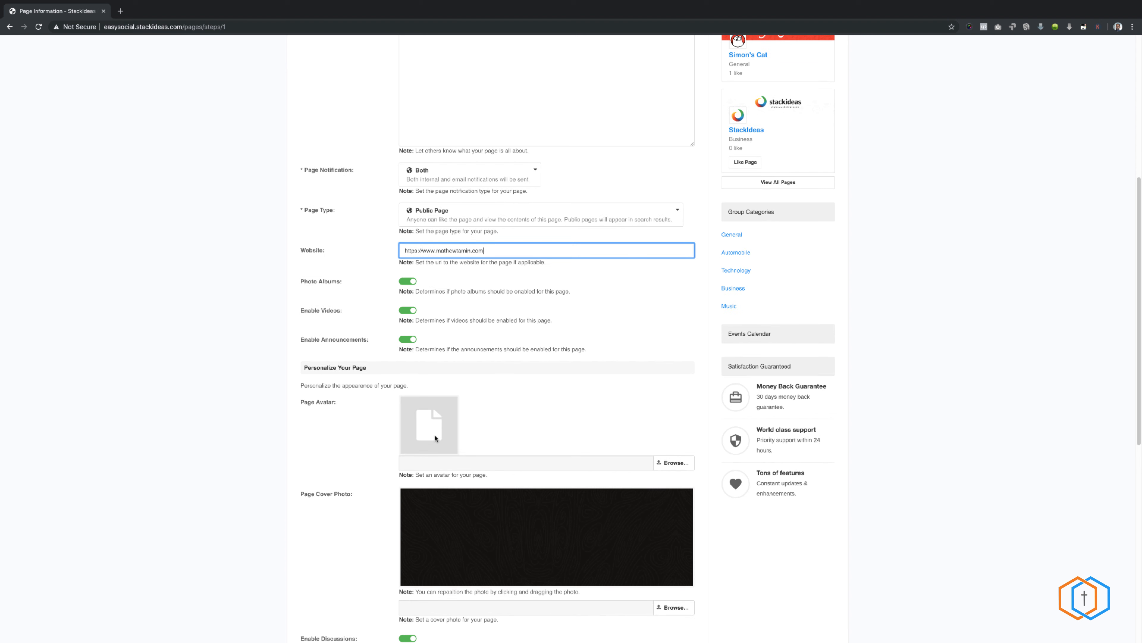
click(676, 464)
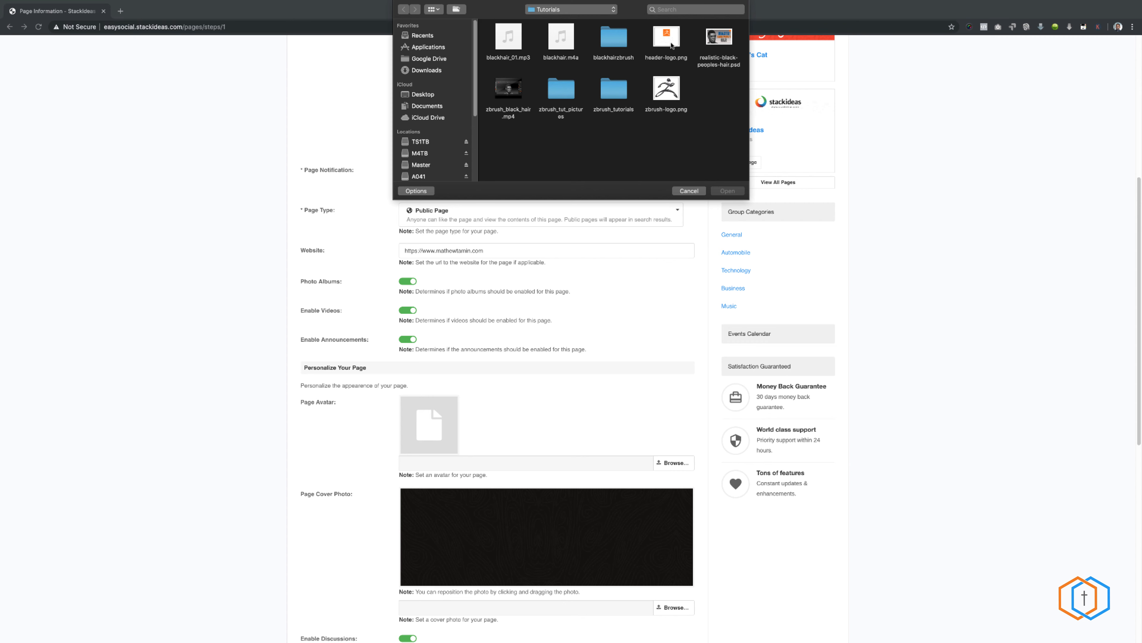
double_click(665, 40)
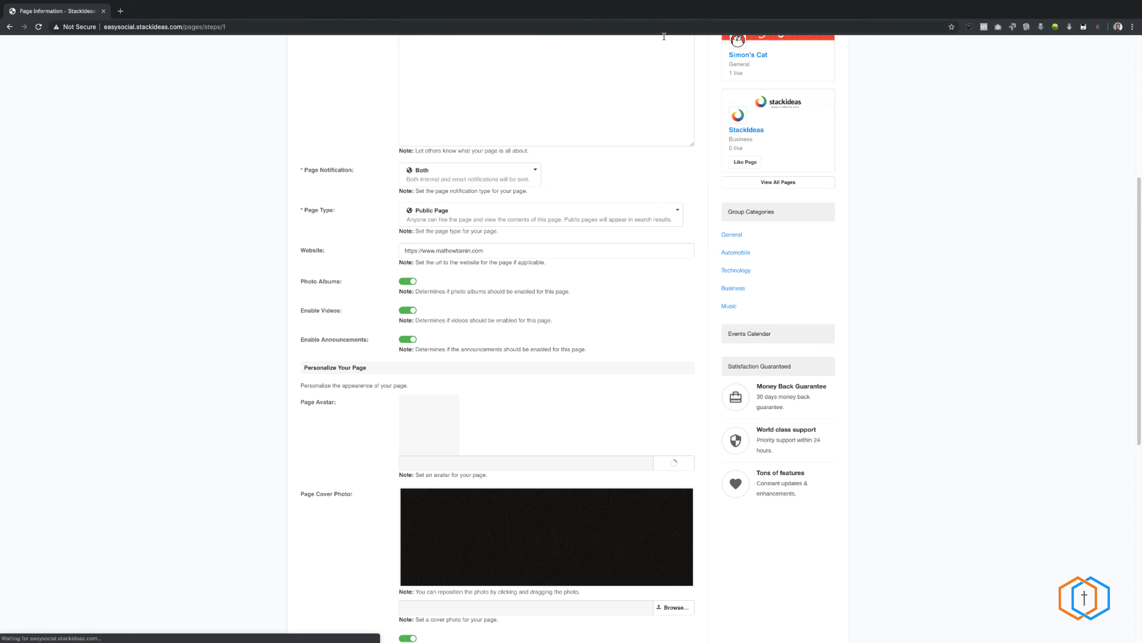
scroll(463, 446, down, 1)
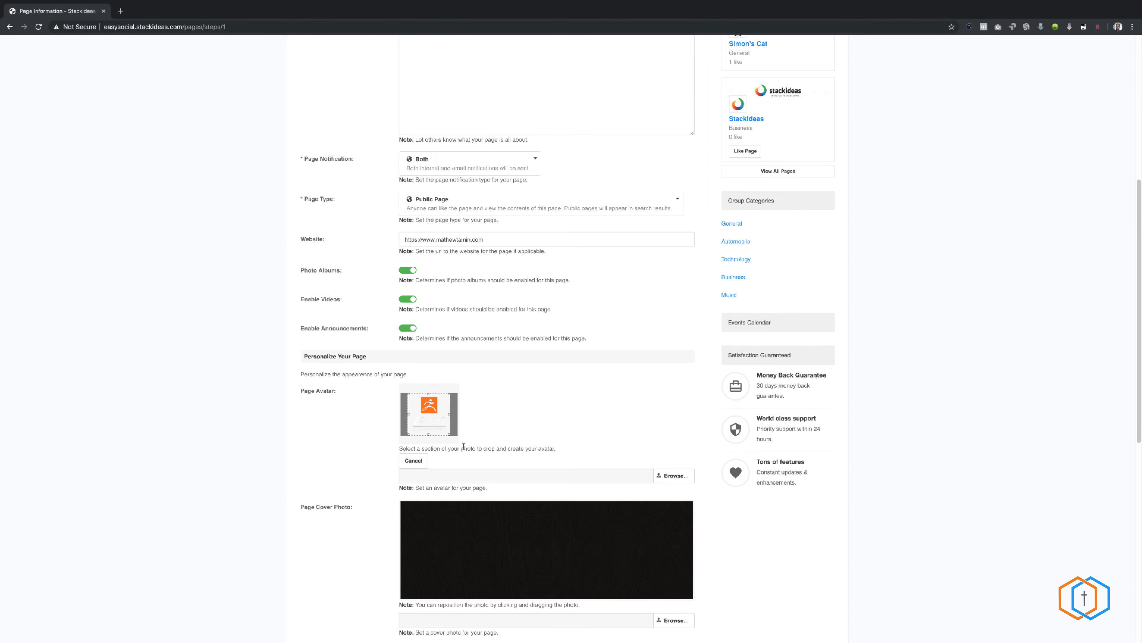
Step: Upload header-logo.png as the page's cover photo
scroll(464, 446, down, 3)
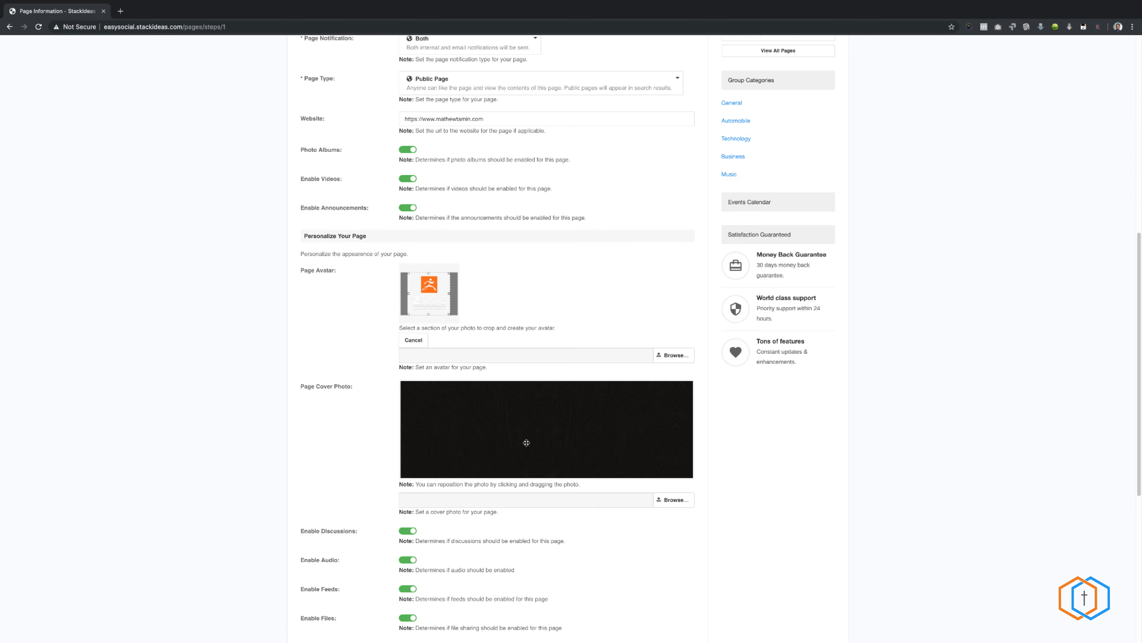
click(672, 500)
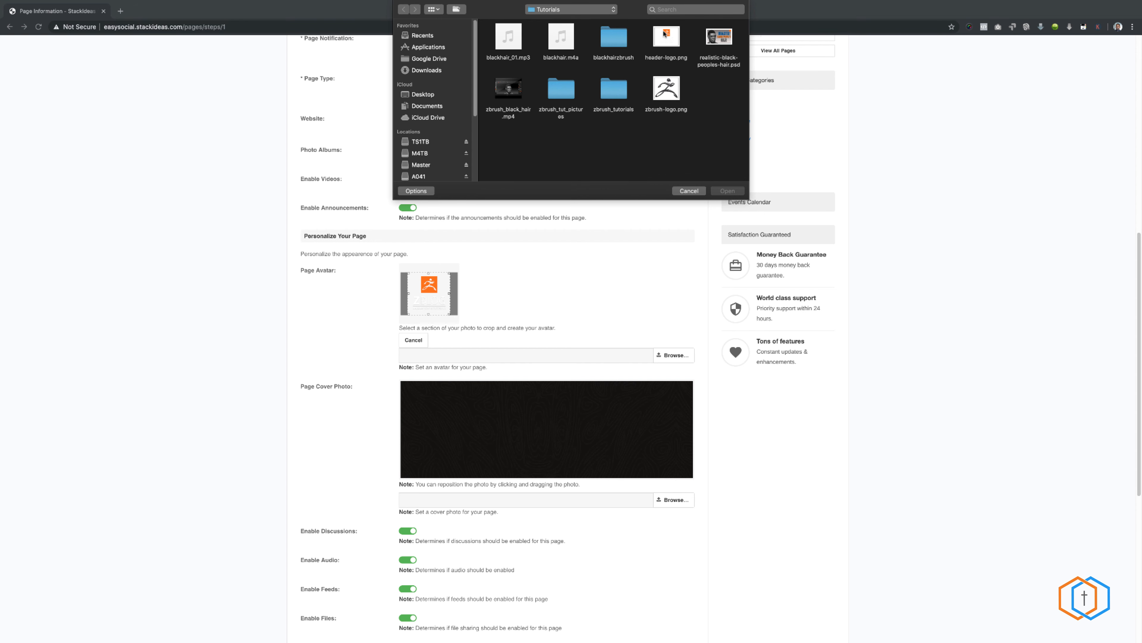
double_click(679, 34)
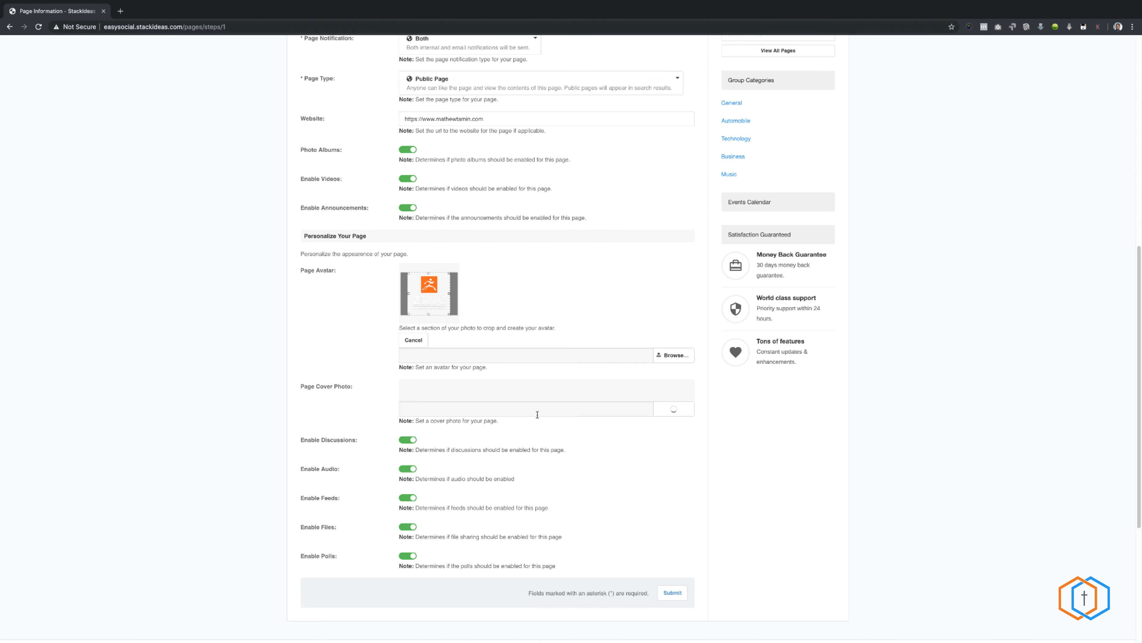
scroll(576, 431, down, 4)
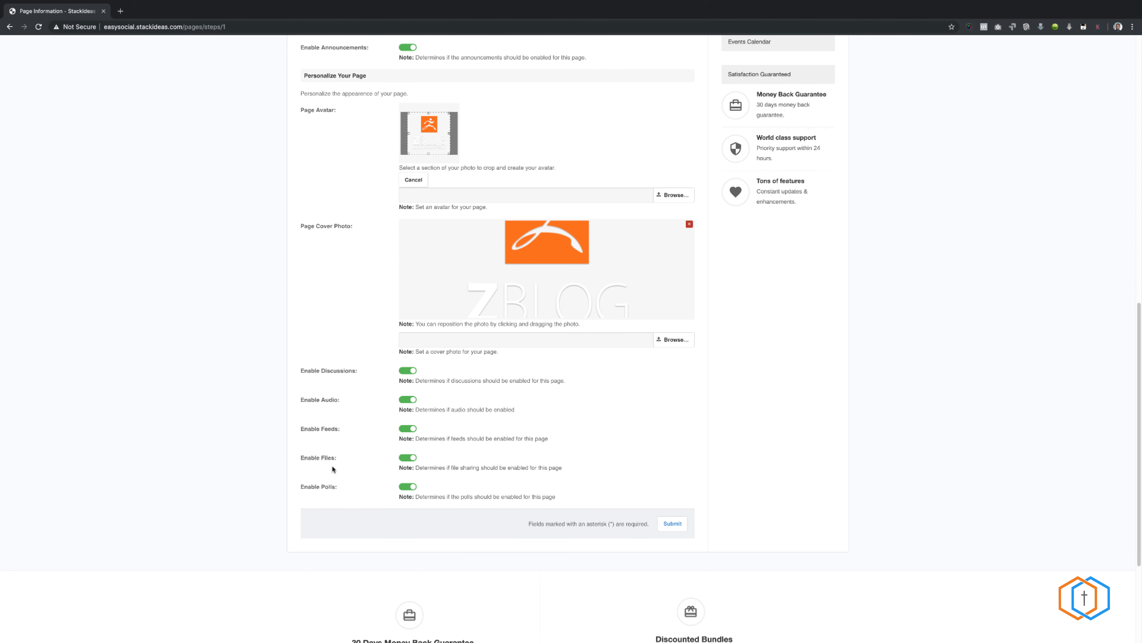
Step: Submit the completed page form and look over the new Joomla Group page
scroll(549, 457, up, 15)
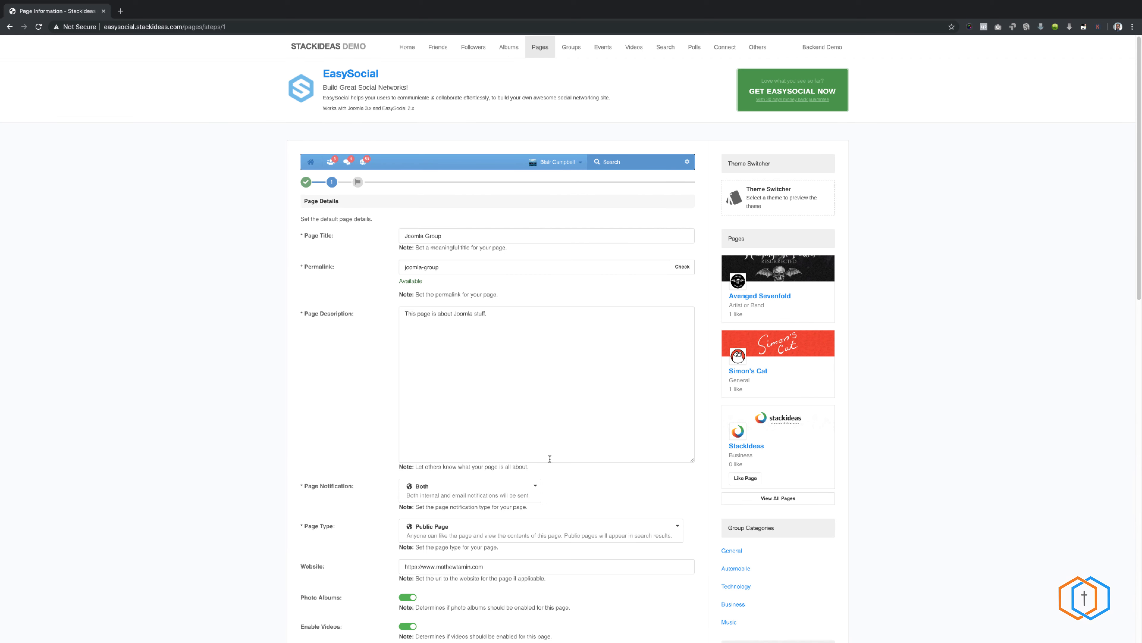
scroll(424, 384, down, 5)
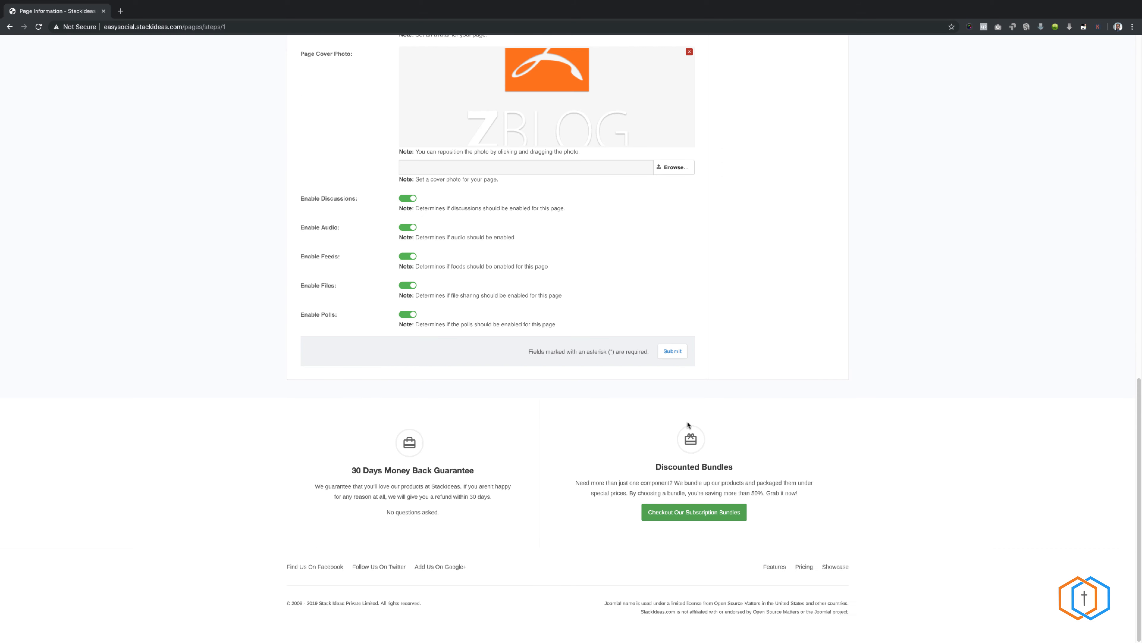
click(671, 351)
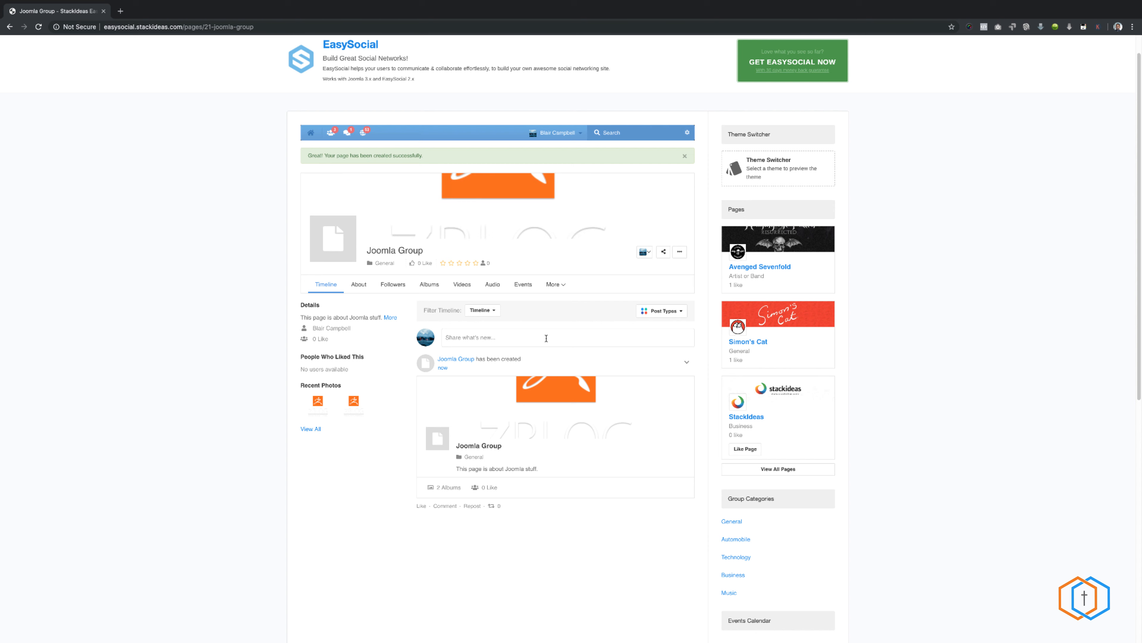
mouse_move(503, 186)
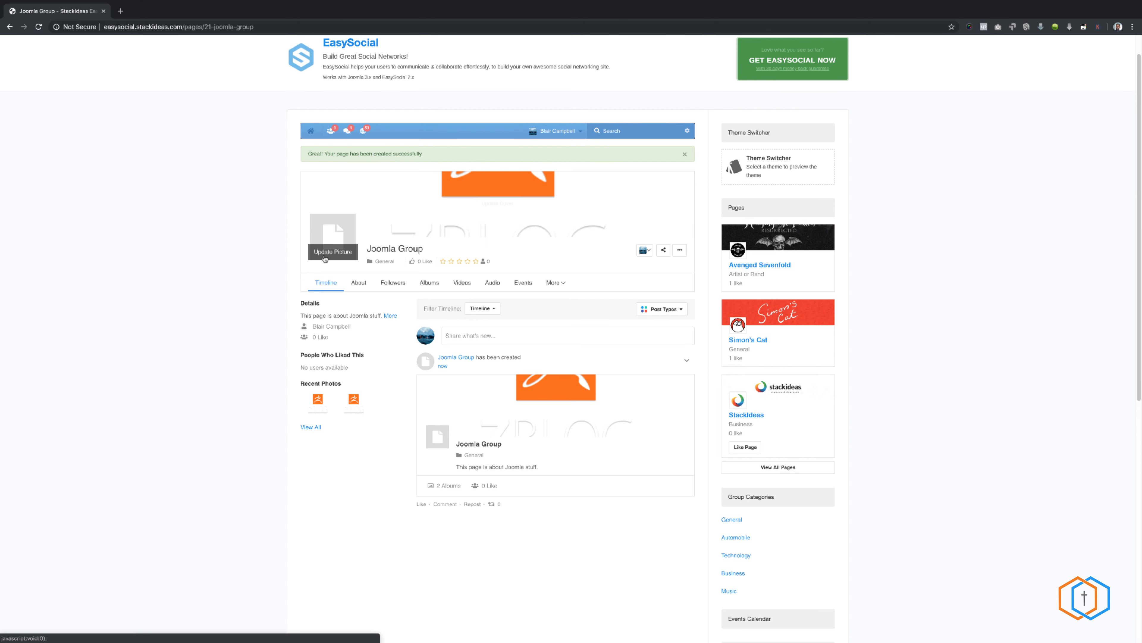
scroll(581, 359, down, 2)
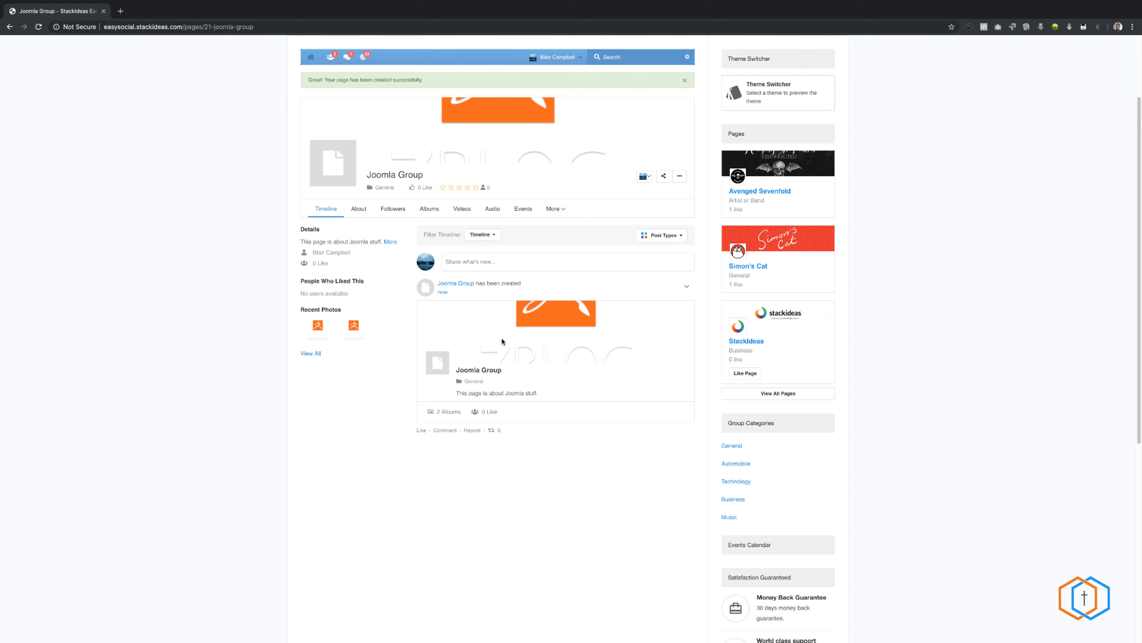
Step: Start a new group in the Technology category and review the fields of its creation form
scroll(495, 337, up, 3)
click(571, 48)
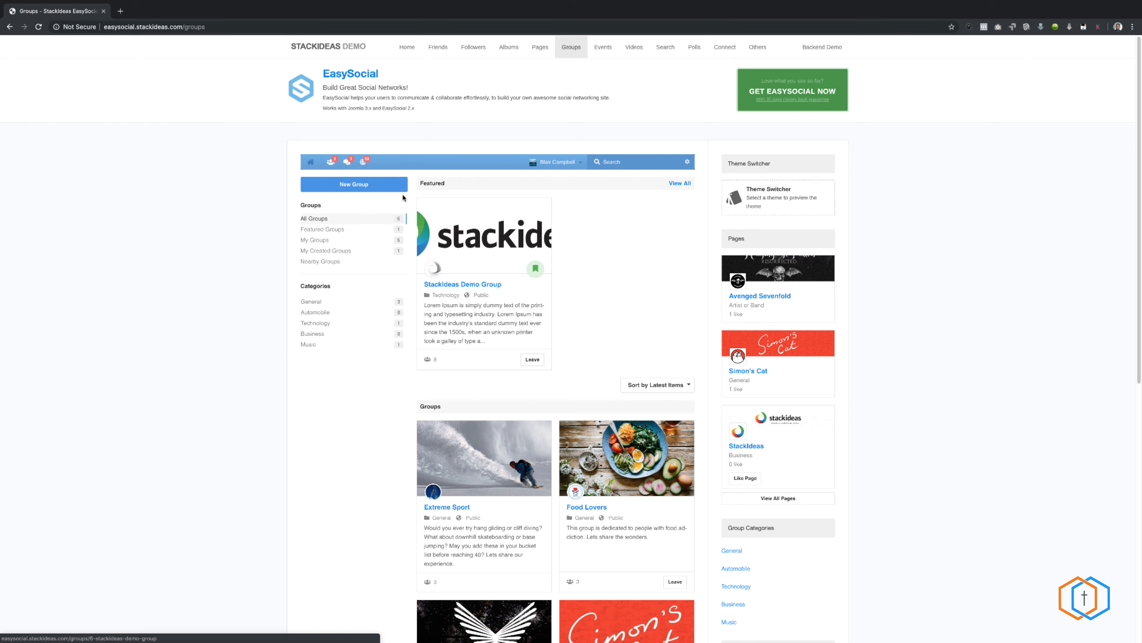
click(380, 189)
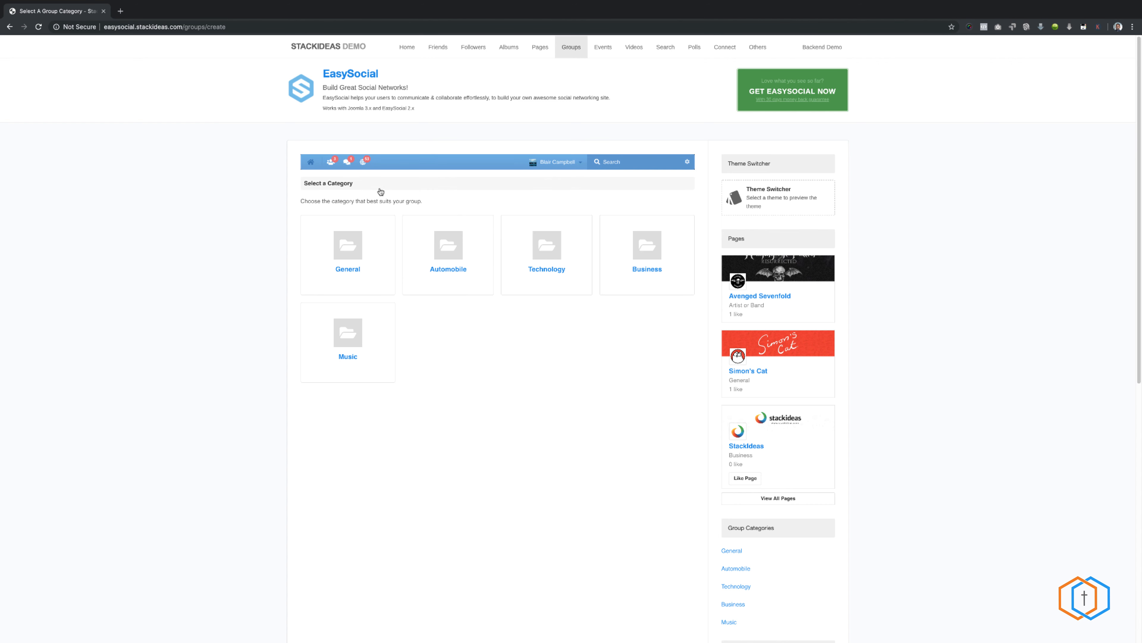
click(532, 270)
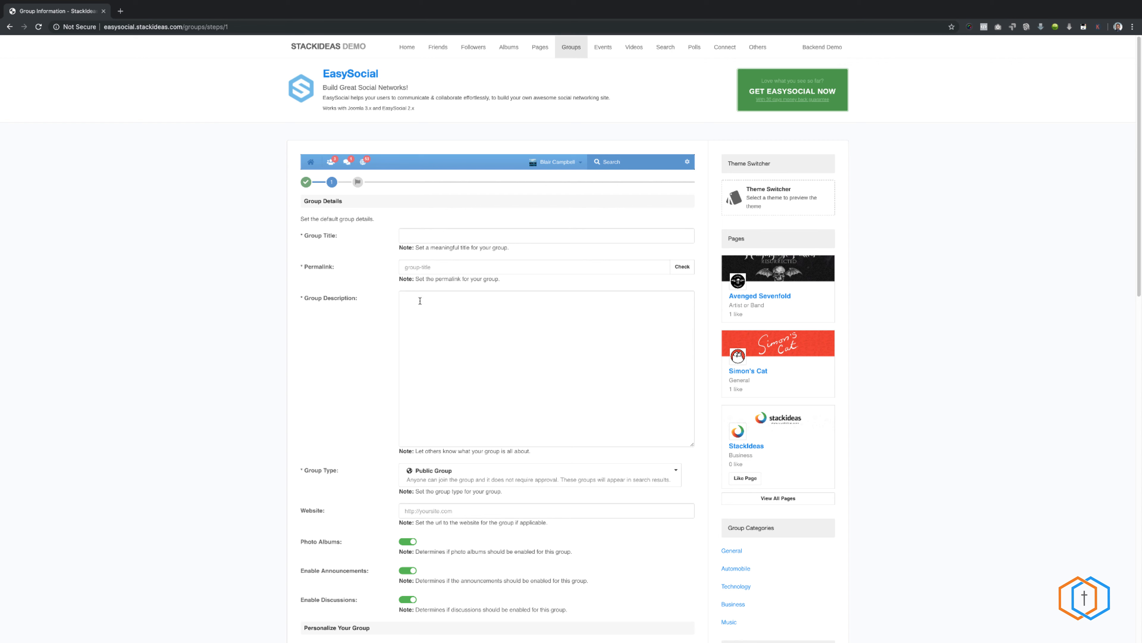
scroll(472, 315, down, 10)
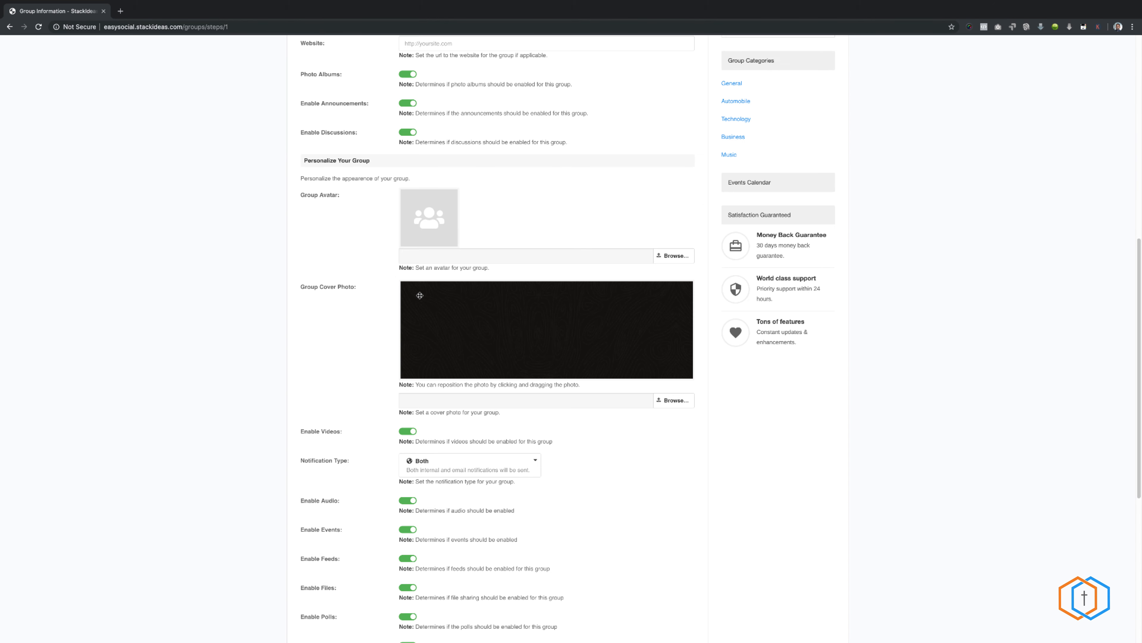
scroll(471, 338, down, 1)
scroll(471, 338, up, 10)
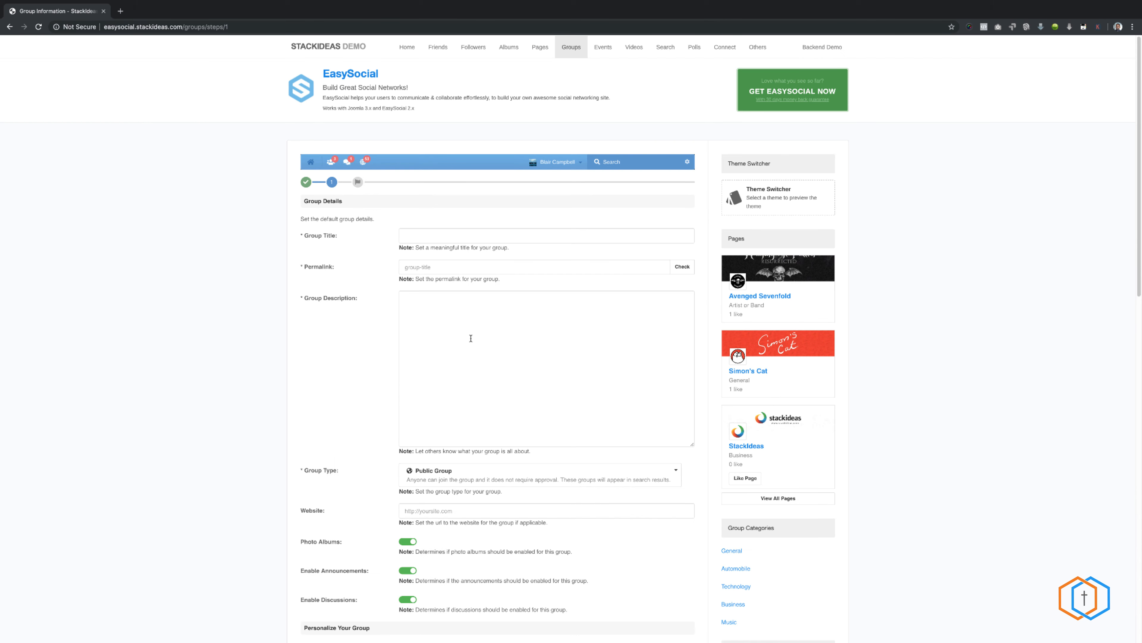
Step: Start creating a new event in the Meeting category
click(604, 54)
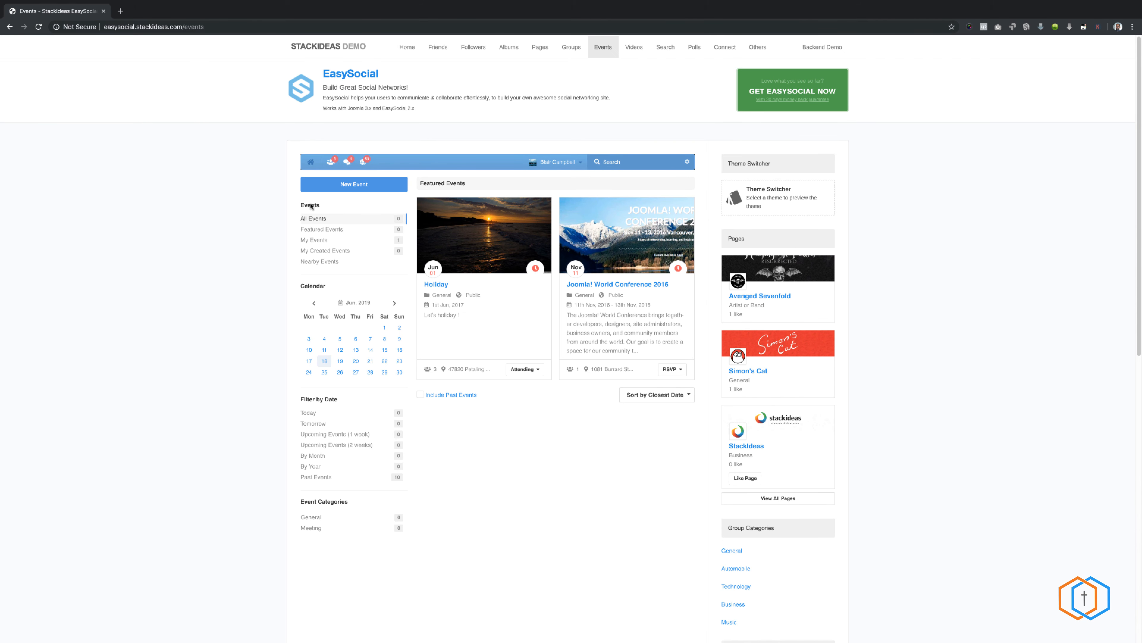
click(337, 186)
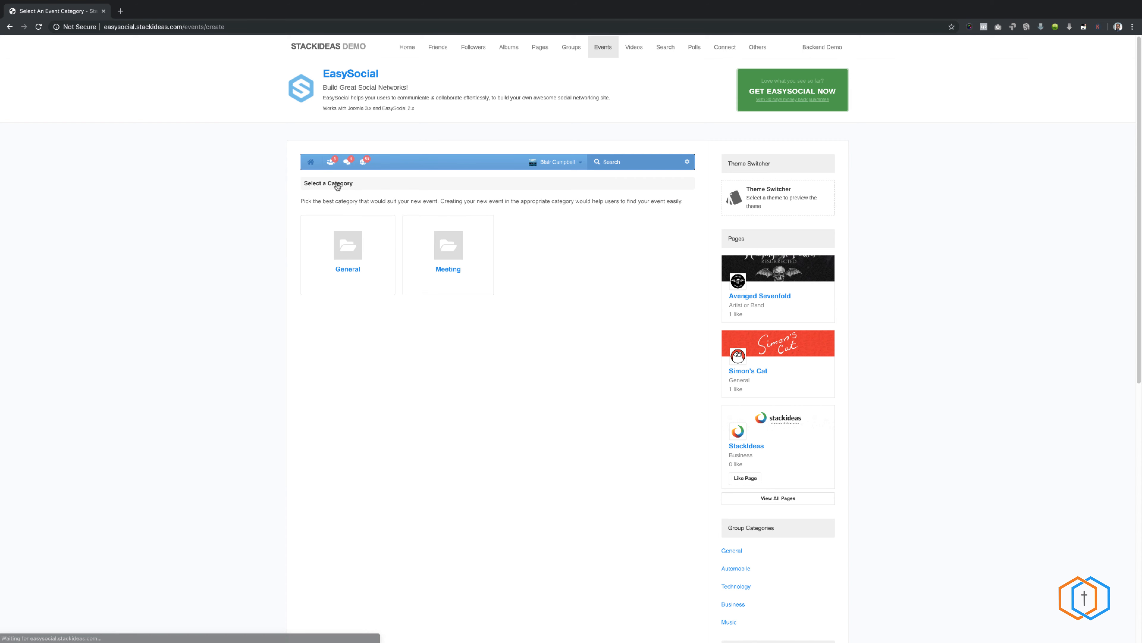
click(458, 279)
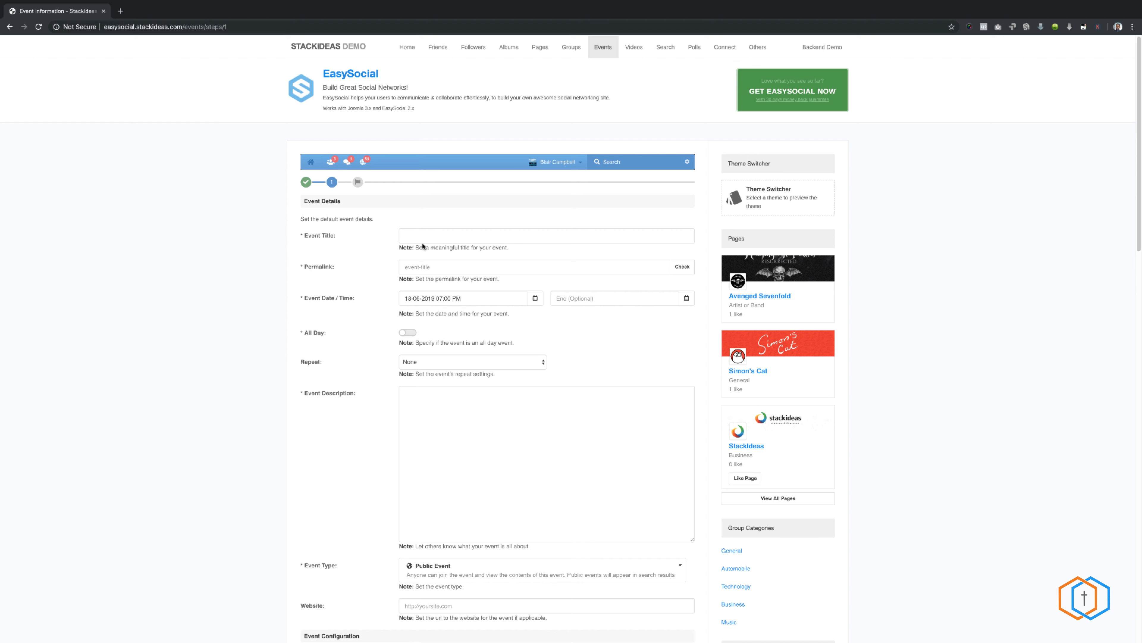
Step: Title the event "Joomla Meeting", set its permalink to joomla-meeting and check that the permalink is available
click(425, 240)
text(J)
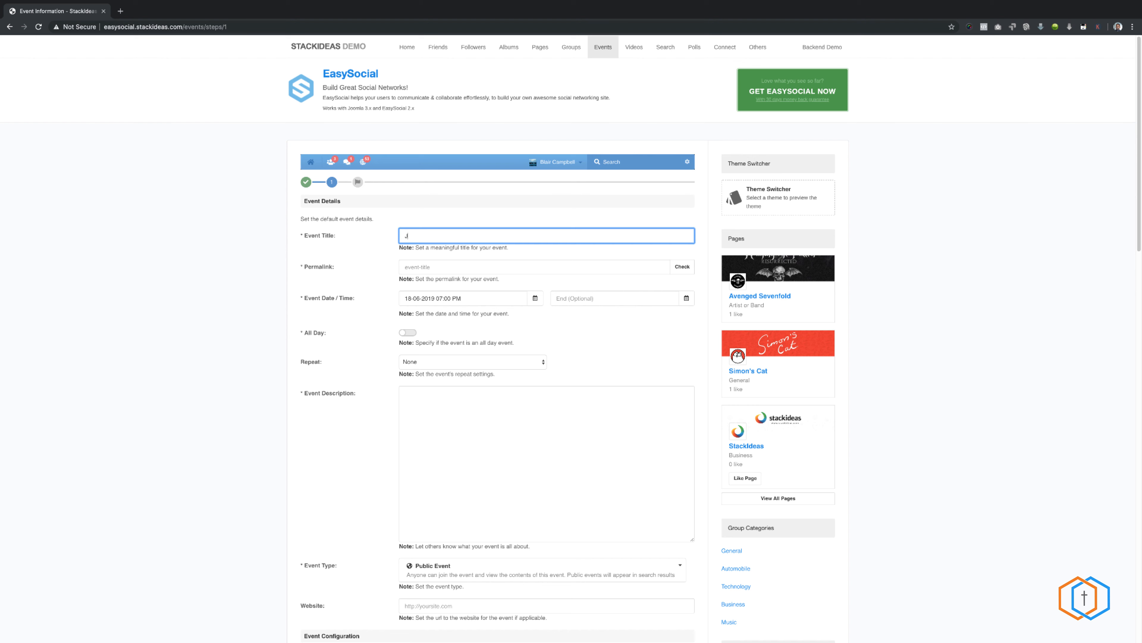
text(oomla Meeting)
click(420, 265)
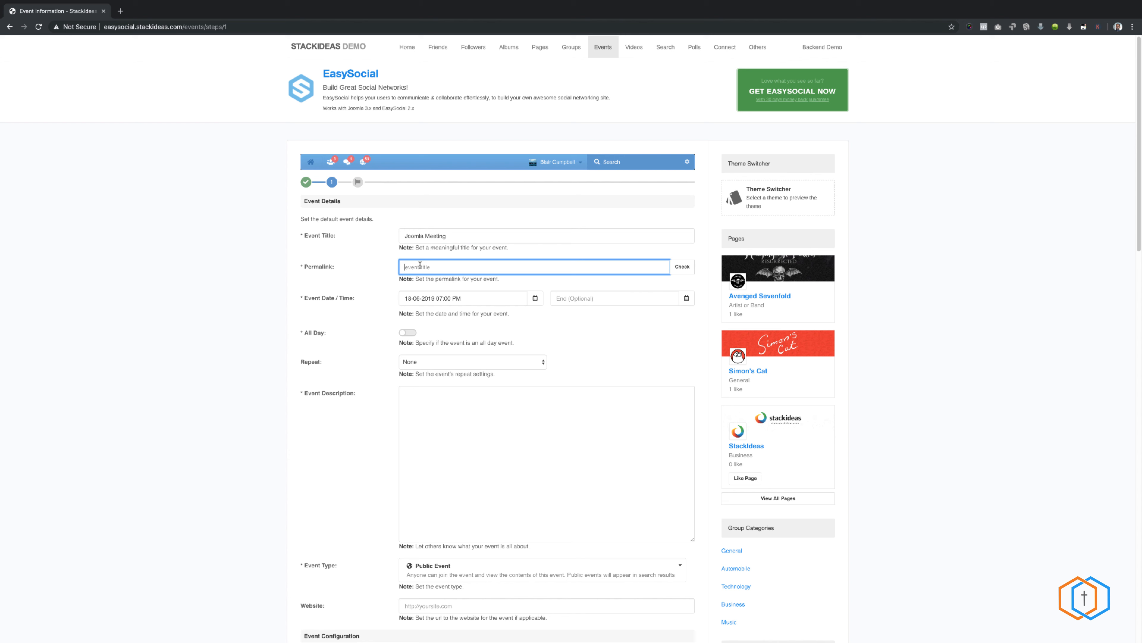
text(joomla-meeting)
click(683, 267)
Step: Make the event all-day and set it to repeat monthly, keeping the preset start date
click(496, 314)
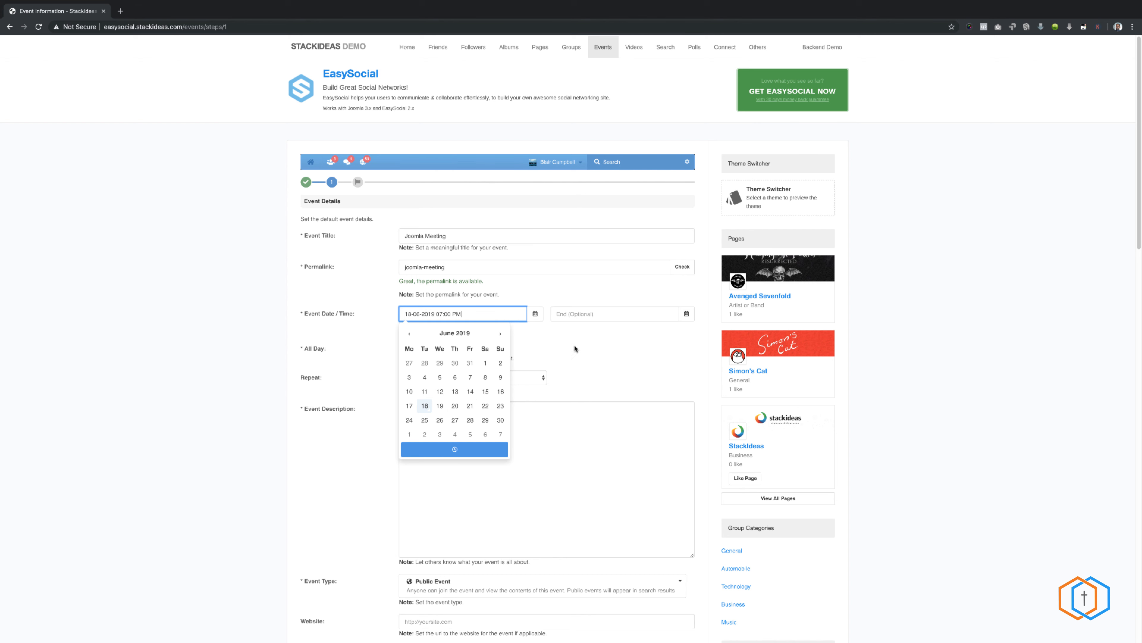
click(589, 351)
scroll(566, 364, down, 1)
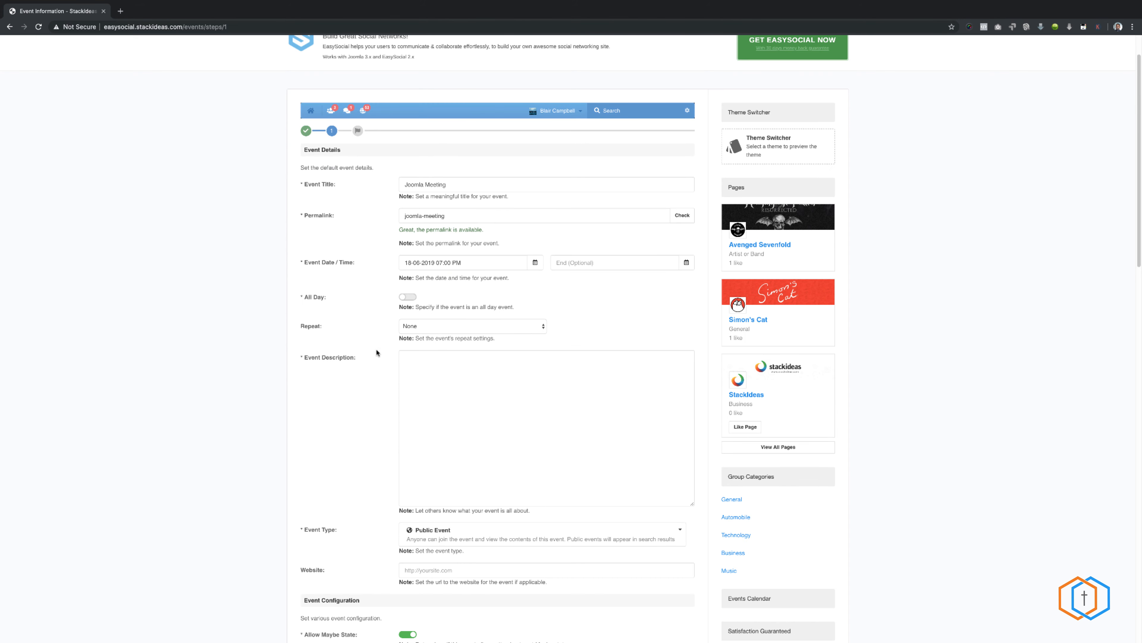
click(404, 298)
scroll(421, 353, down, 1)
click(433, 321)
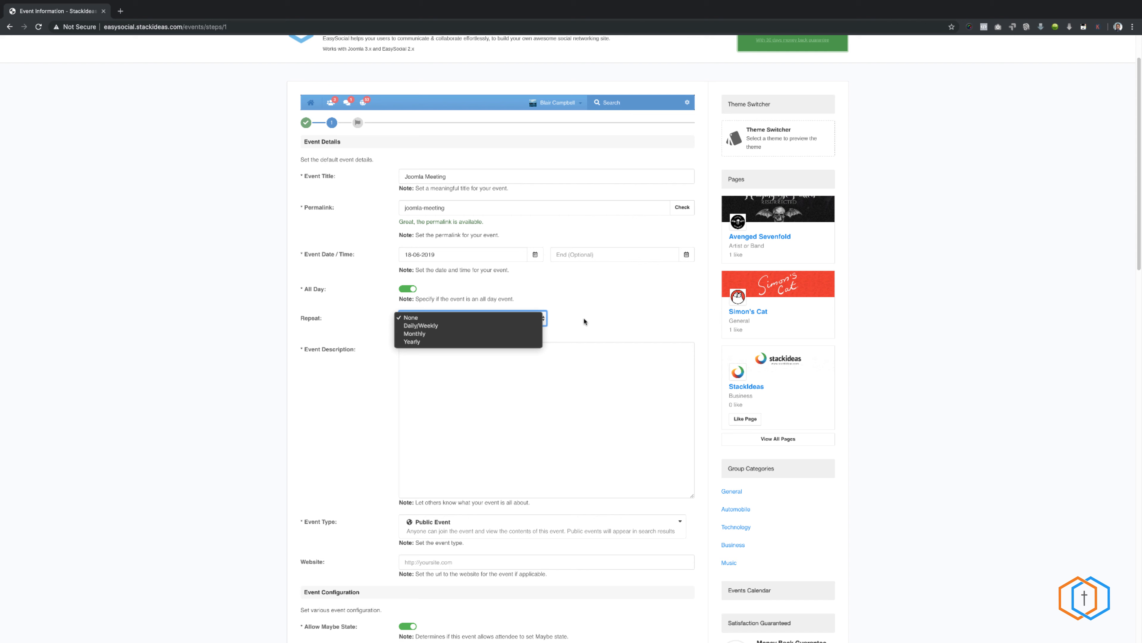
click(435, 333)
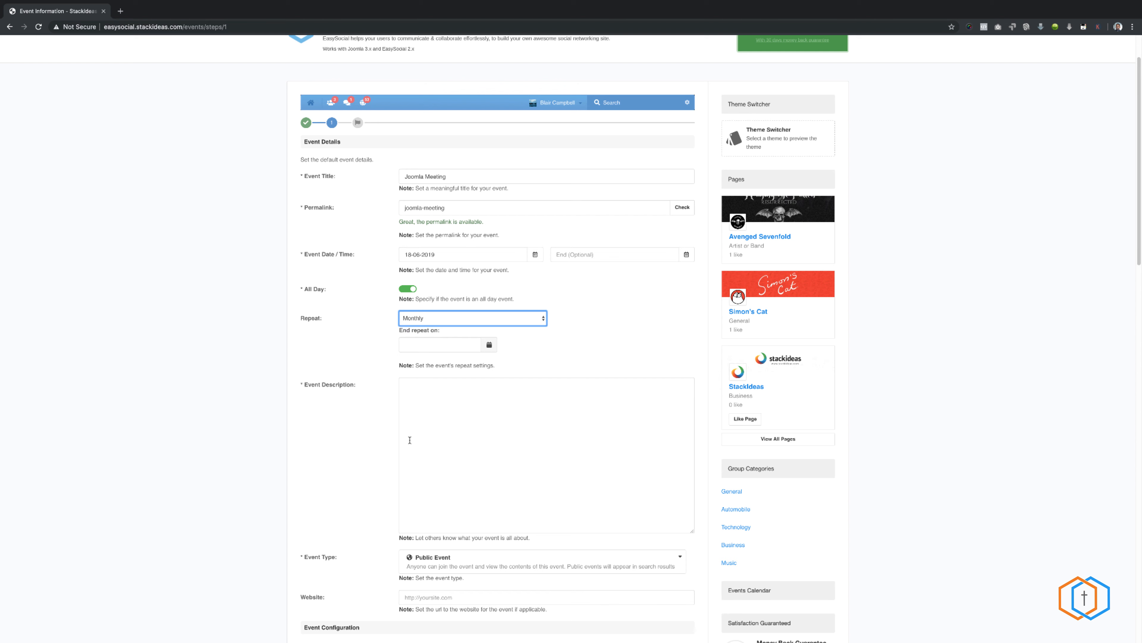
Step: Enter "Joomla meeting monthly!" as the event description
click(410, 439)
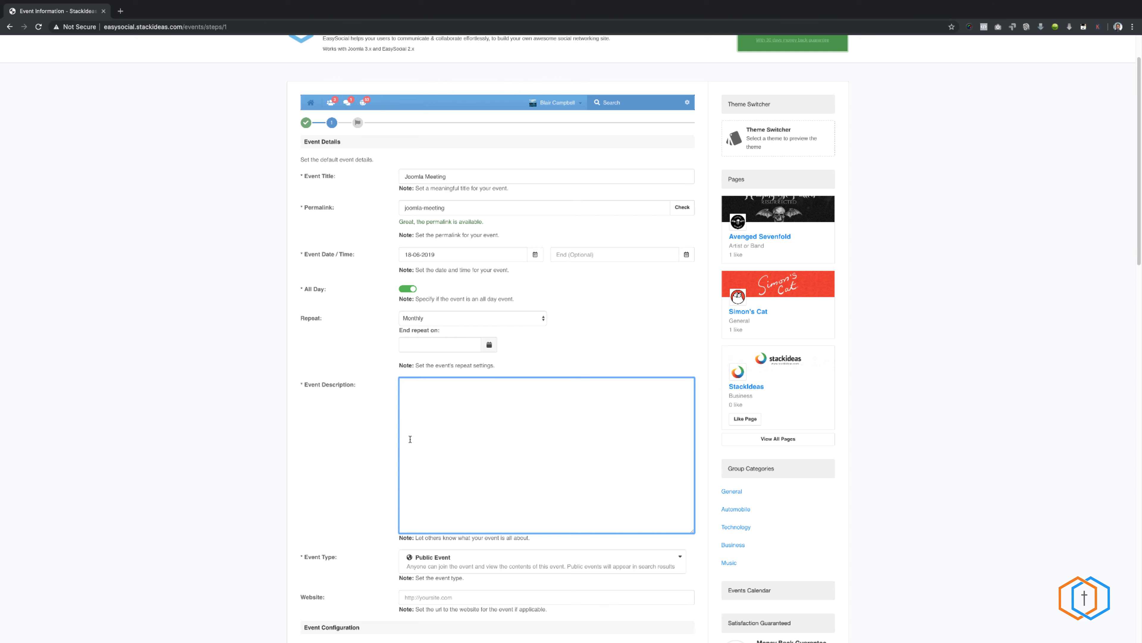
text(Joomla meeting monthly!)
Step: Keep Public Event as the event type and fill in the owner's personal website address for the event
scroll(316, 464, down, 5)
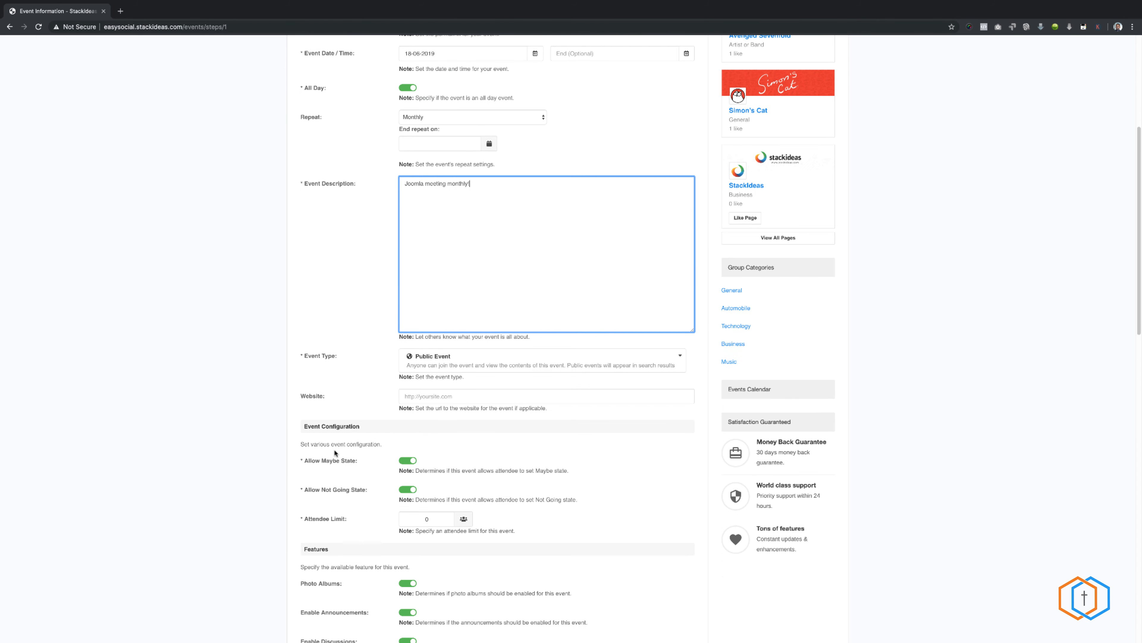
click(473, 361)
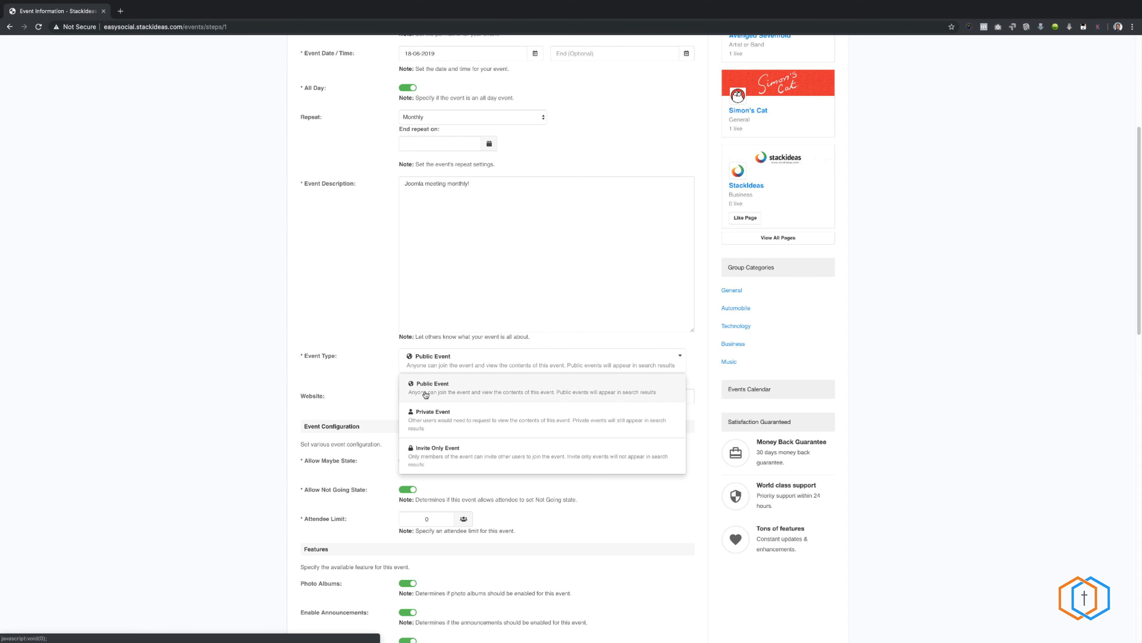
click(368, 374)
scroll(371, 391, down, 1)
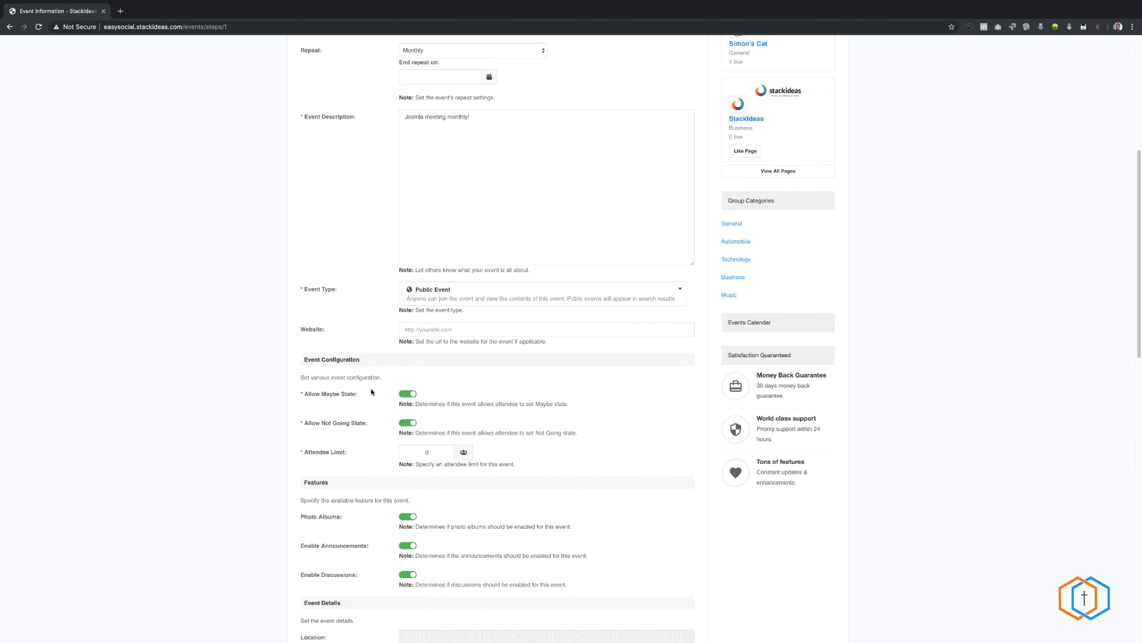
click(415, 327)
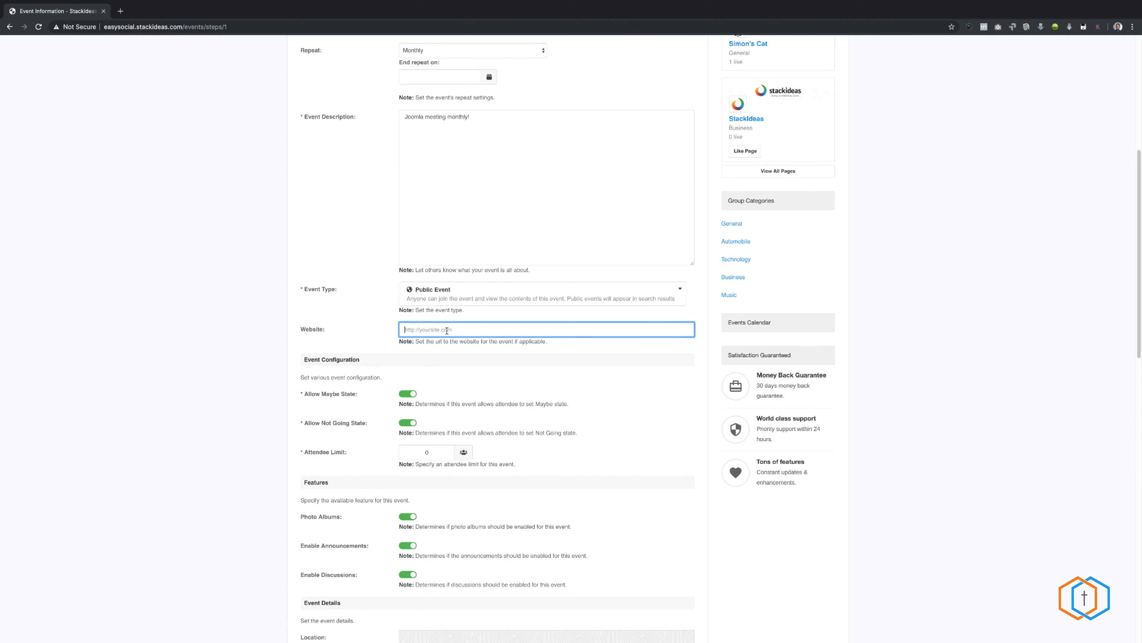
text(https://www.mathewtamin.com)
Step: Review the attendance states, attendee limit, feature toggles and location settings of the event form
scroll(399, 399, down, 3)
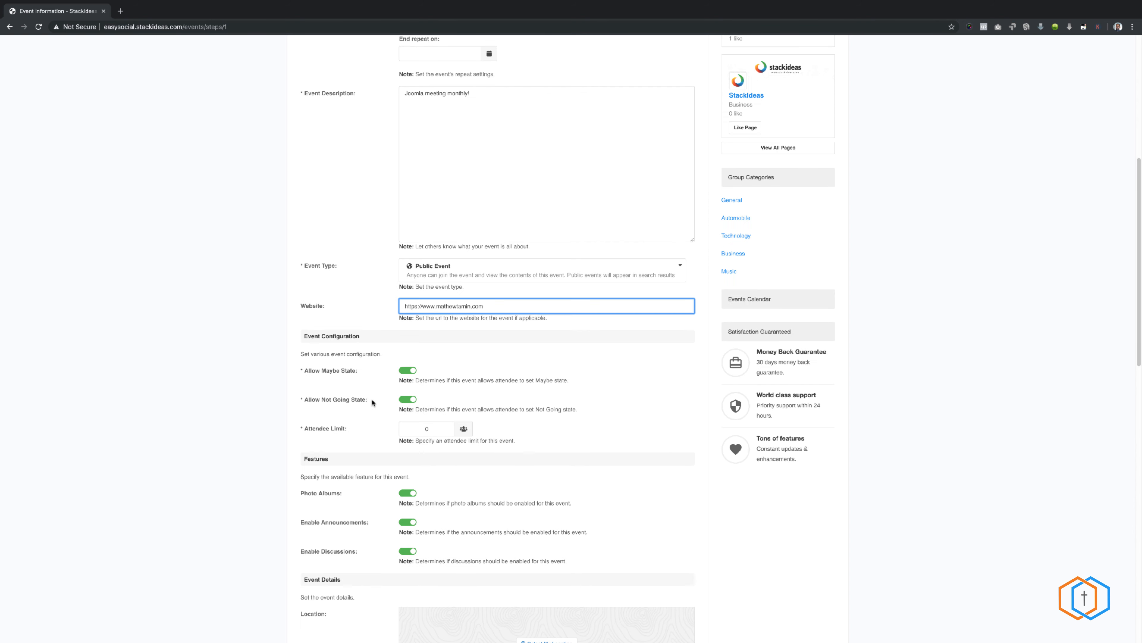
scroll(371, 396, down, 1)
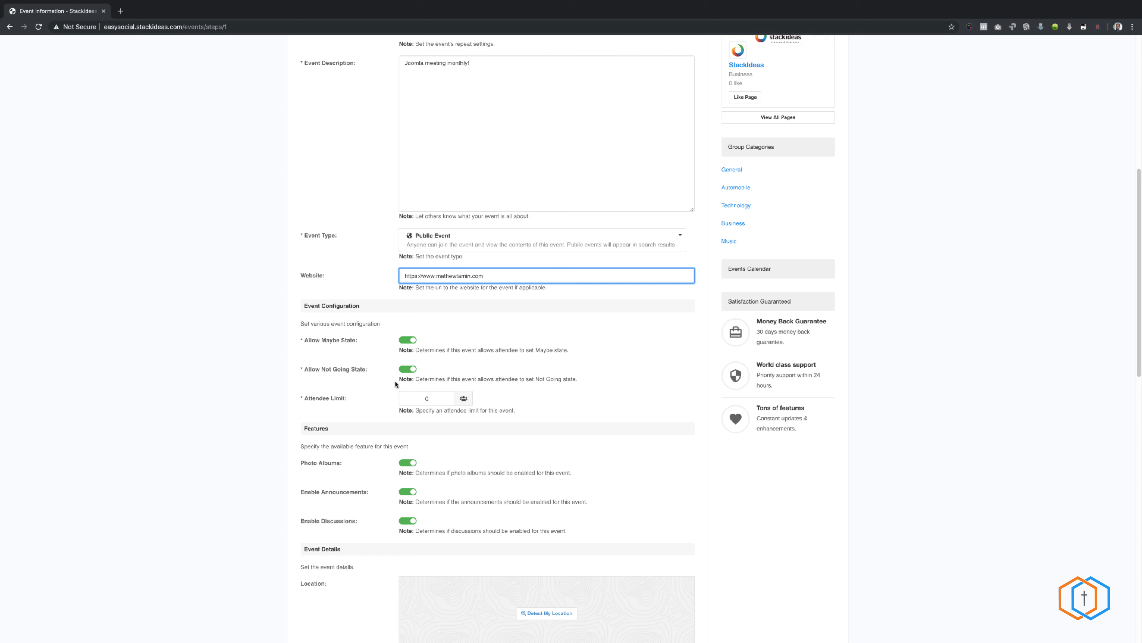
scroll(396, 385, down, 1)
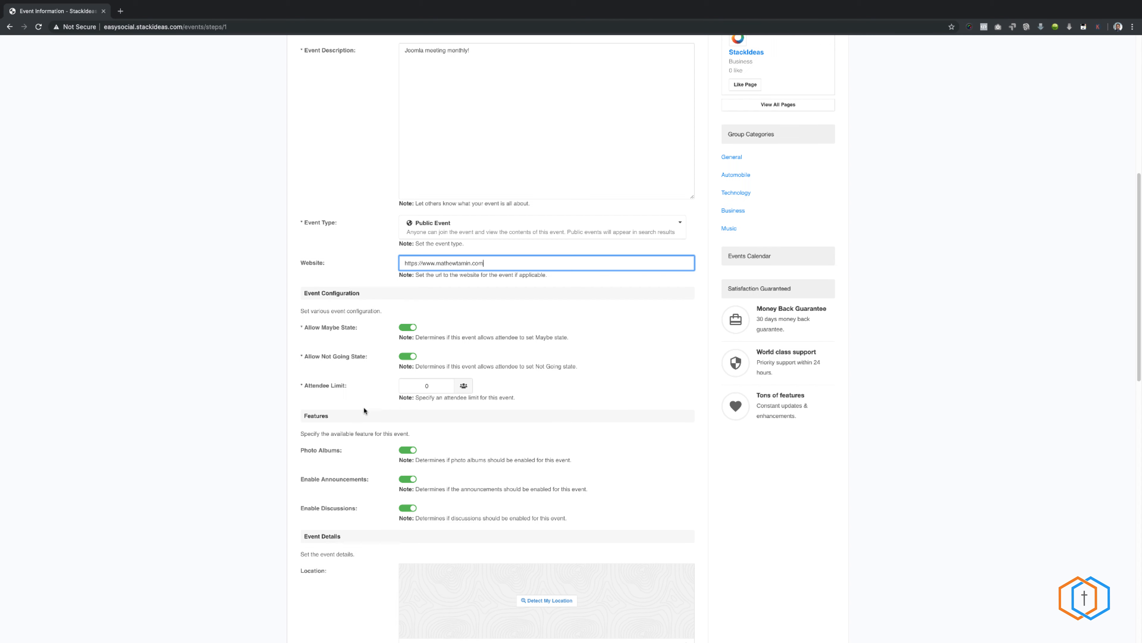
click(424, 387)
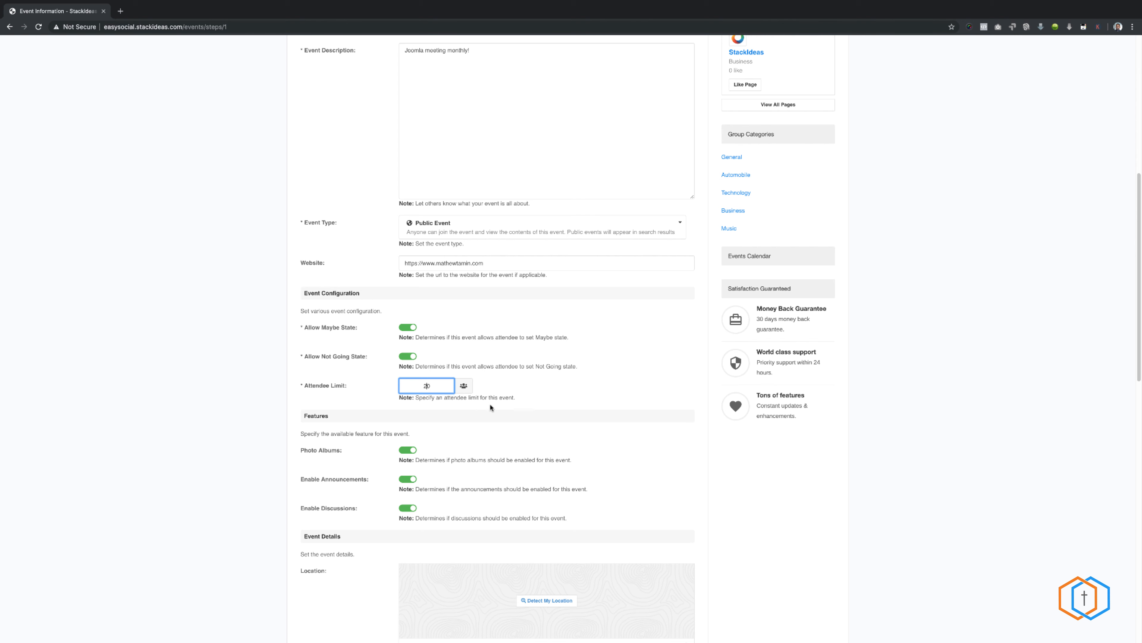
scroll(490, 403, down, 2)
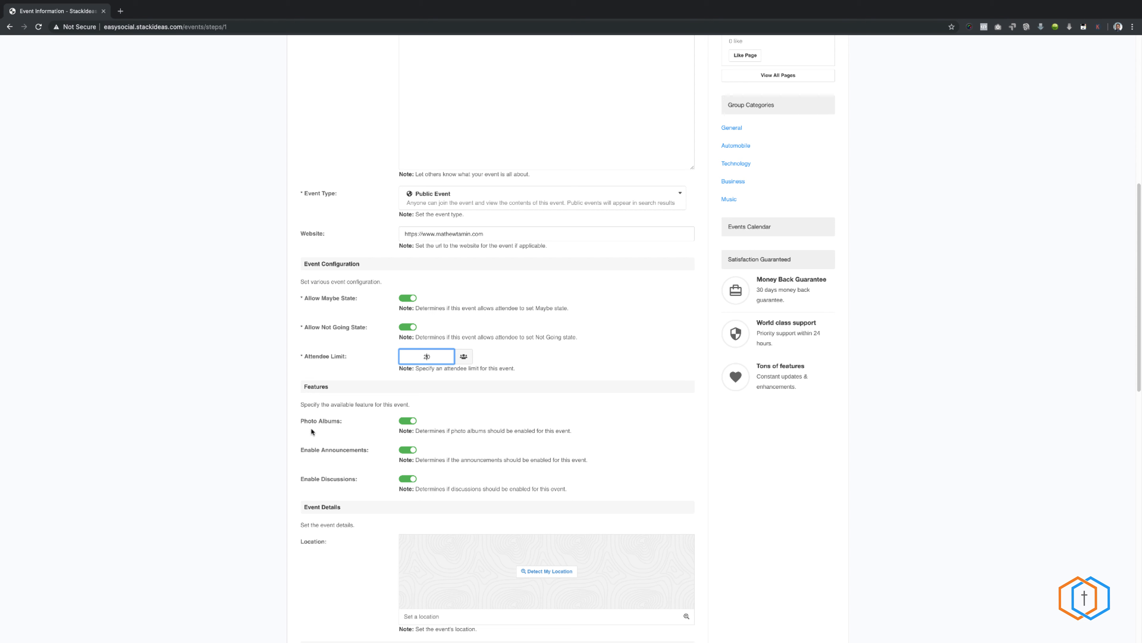
scroll(395, 431, down, 1)
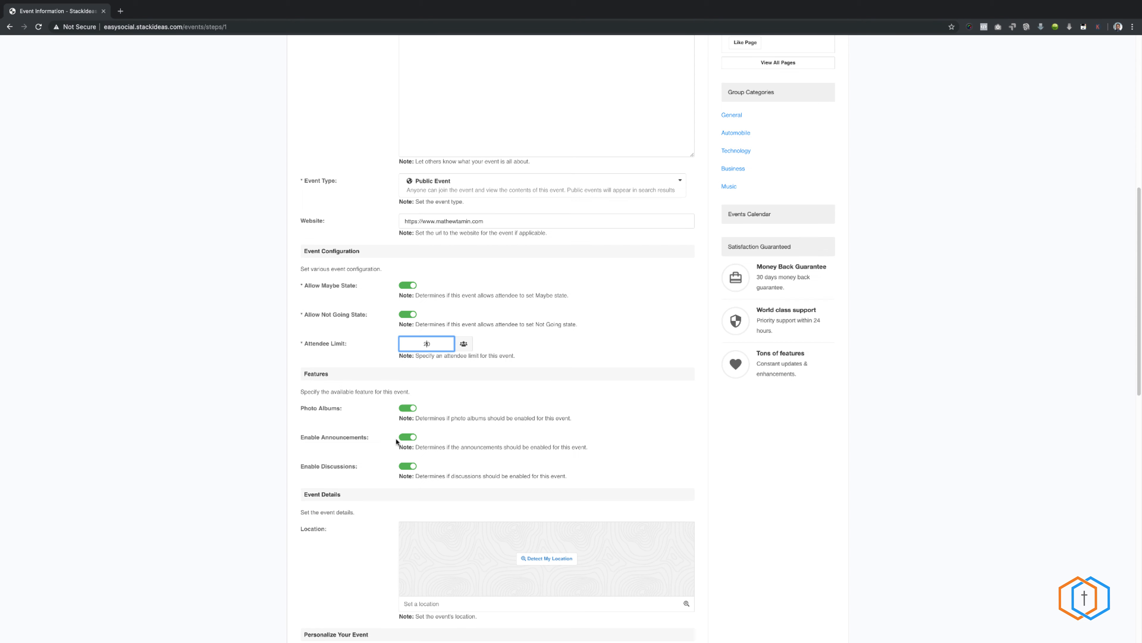
scroll(396, 441, down, 5)
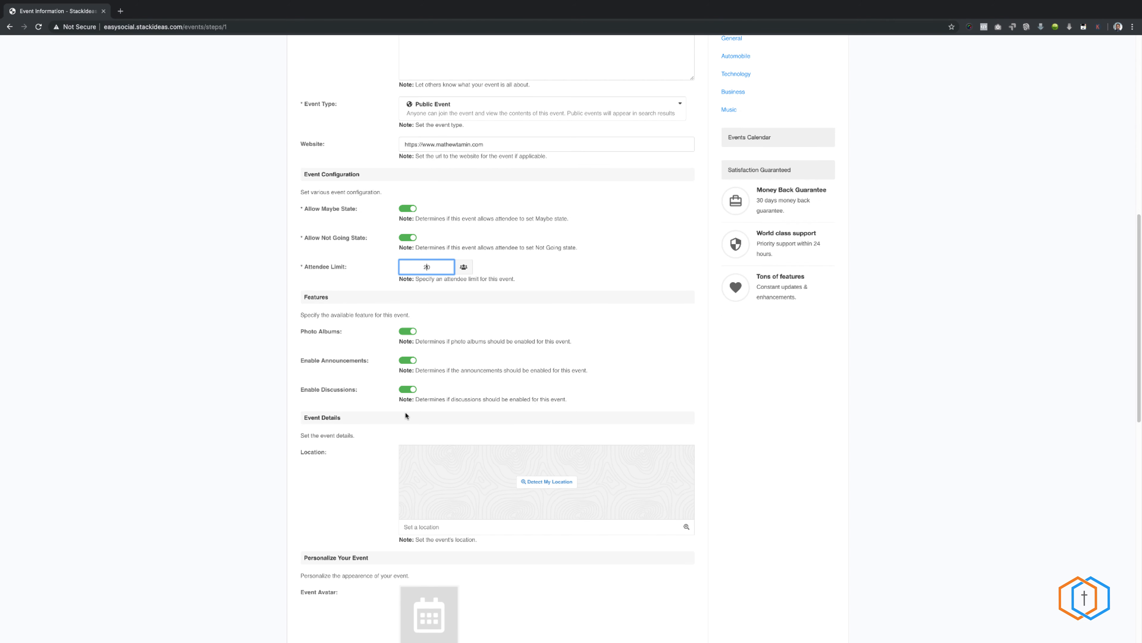
Step: Request automatic location detection, keep the default avatar, cover photo and feature settings, and submit the event
click(550, 490)
scroll(832, 508, down, 10)
scroll(833, 508, down, 4)
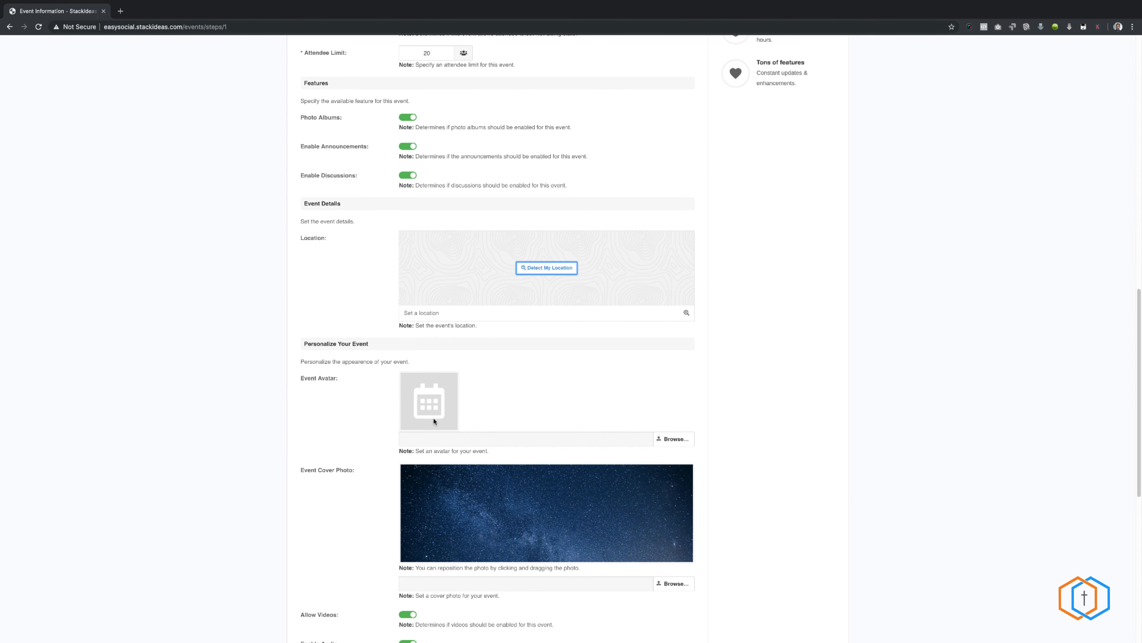
scroll(435, 419, down, 4)
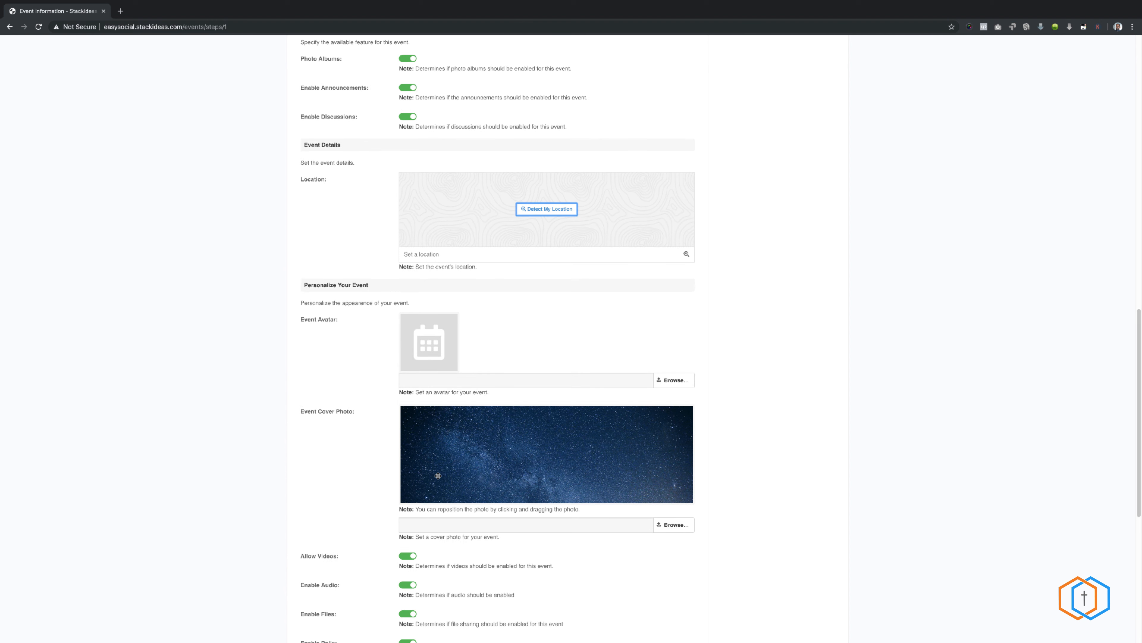
scroll(539, 468, down, 10)
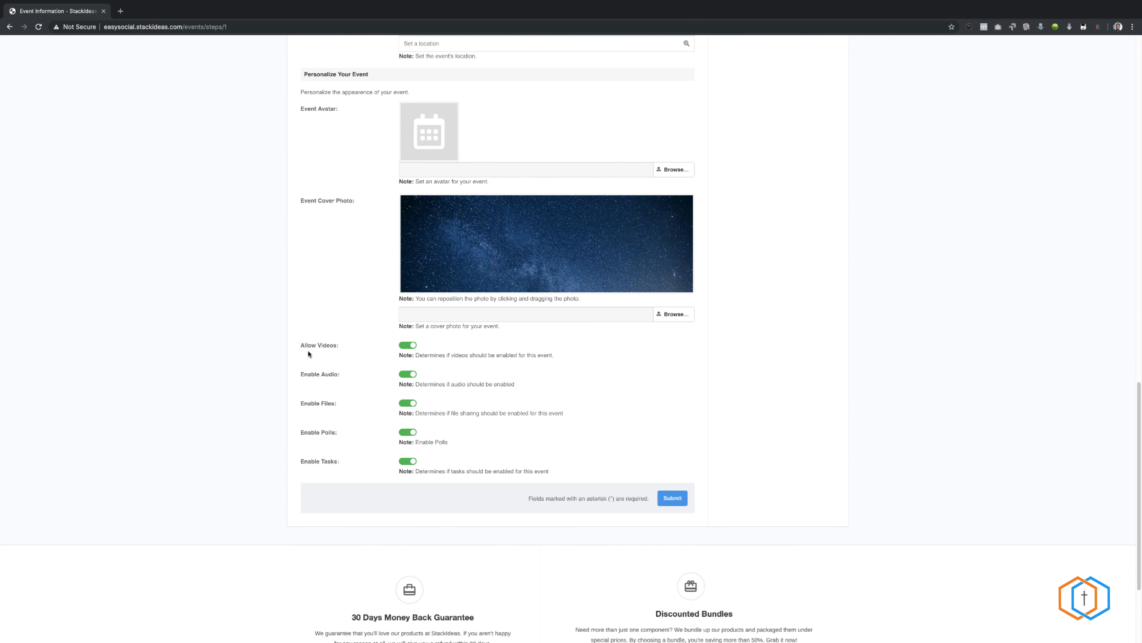
click(671, 498)
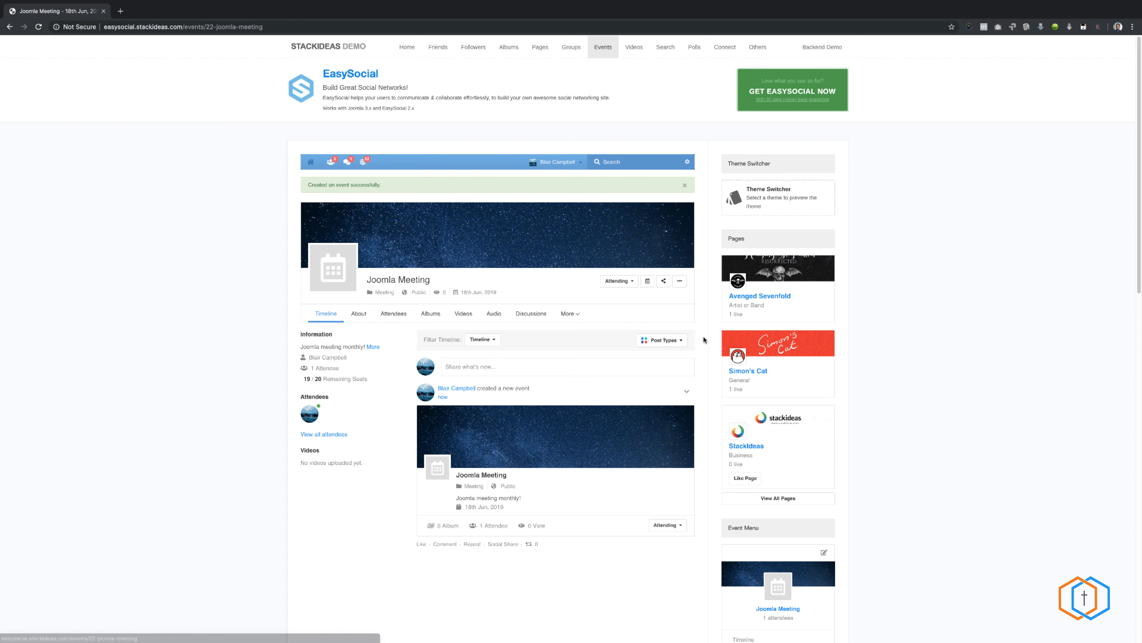
Step: Open the site's video listing and browse the shared videos
click(634, 46)
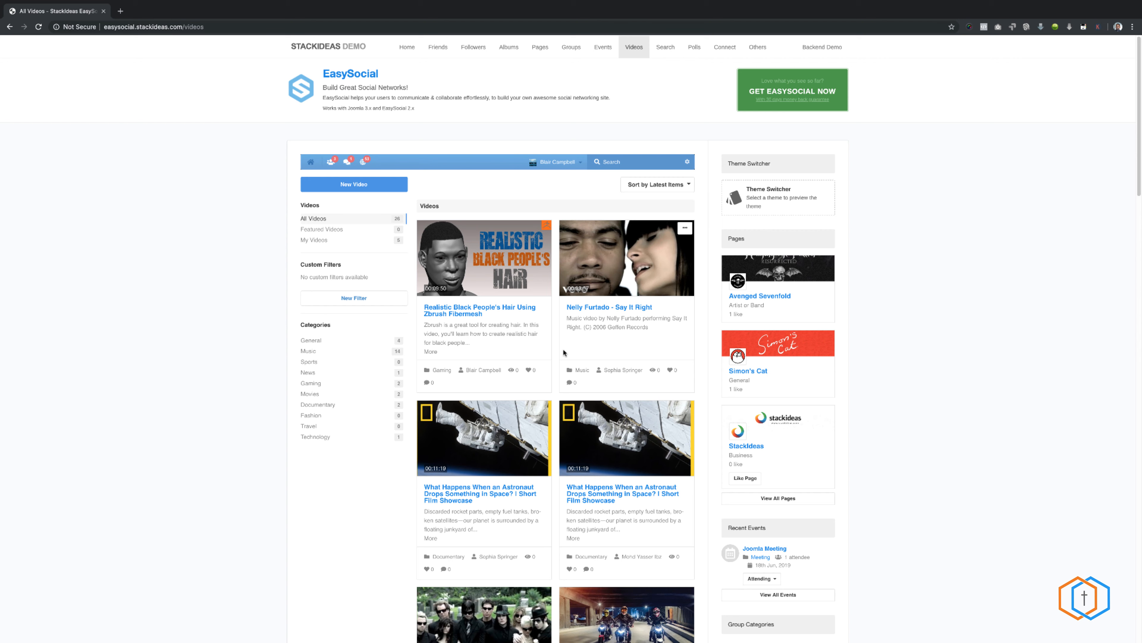
scroll(563, 349, down, 3)
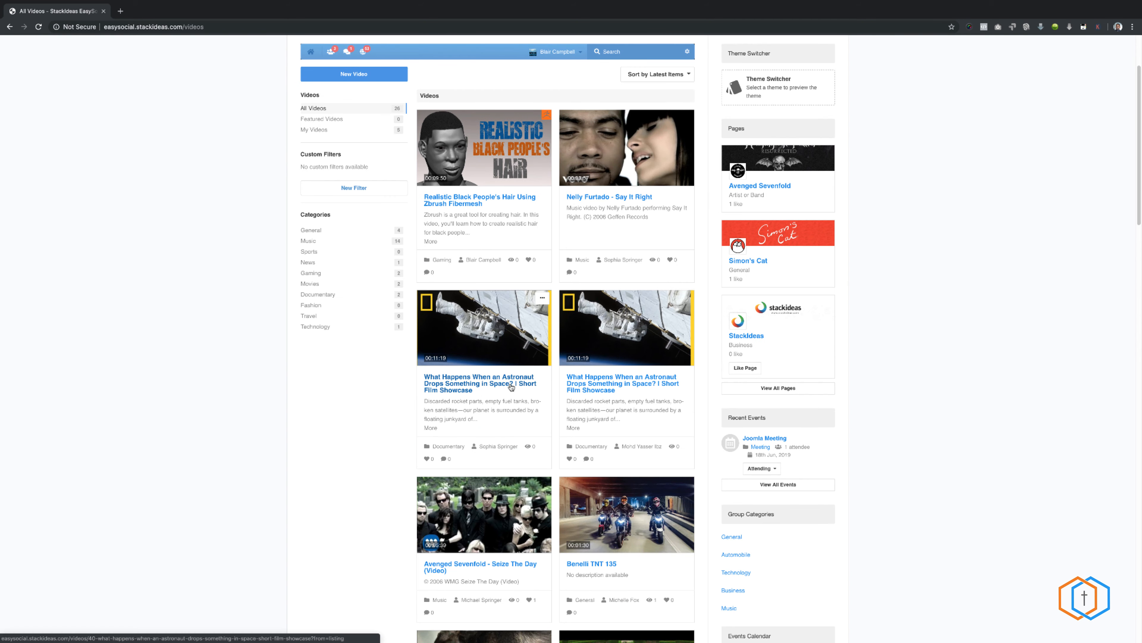
scroll(446, 212, up, 2)
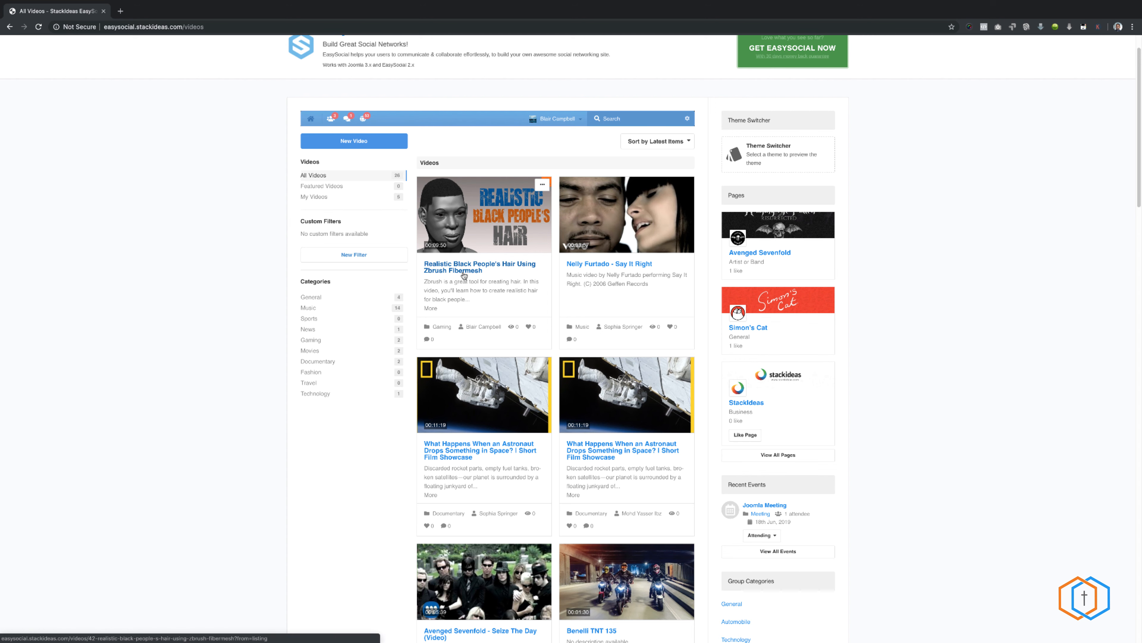
Step: Open the new video form and review its category choices and fields, keeping the General category
click(333, 141)
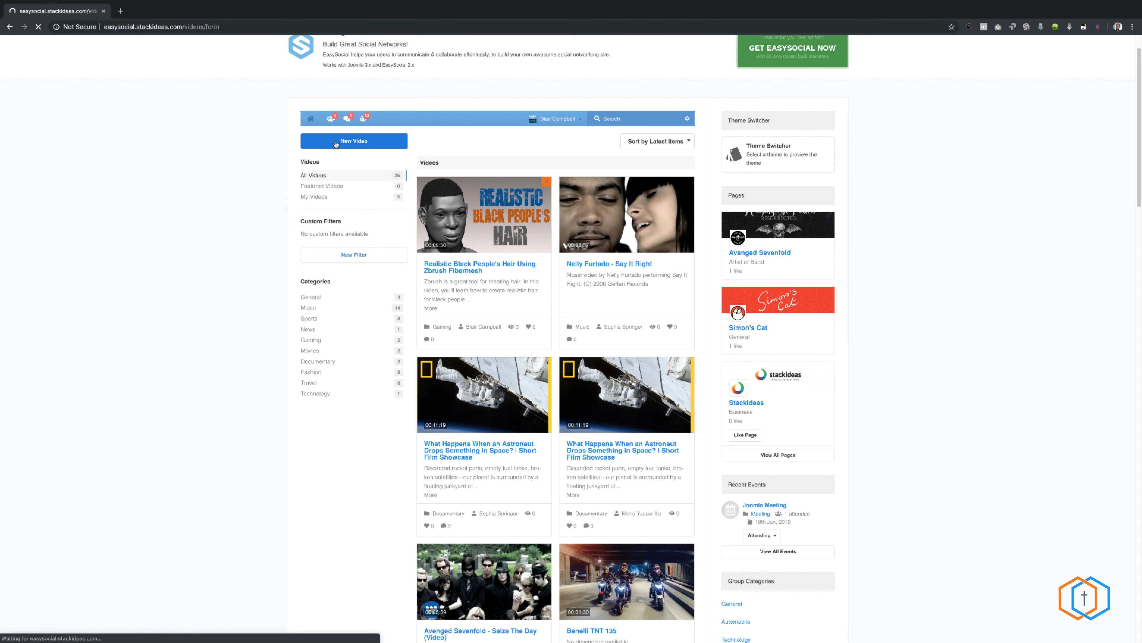
scroll(584, 403, down, 2)
click(433, 292)
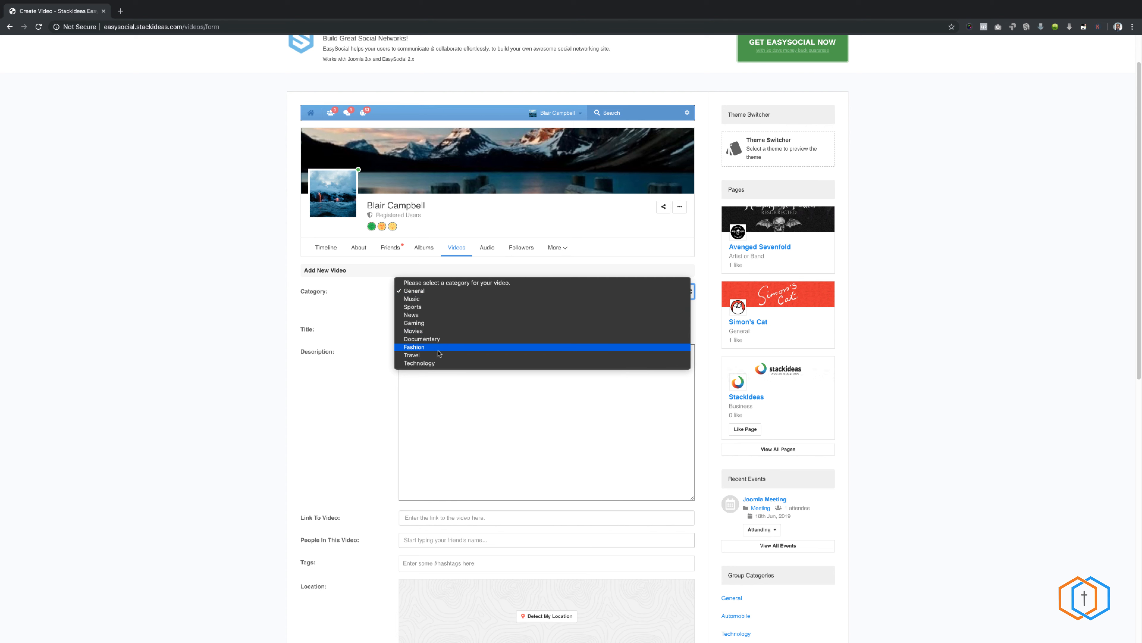
click(367, 322)
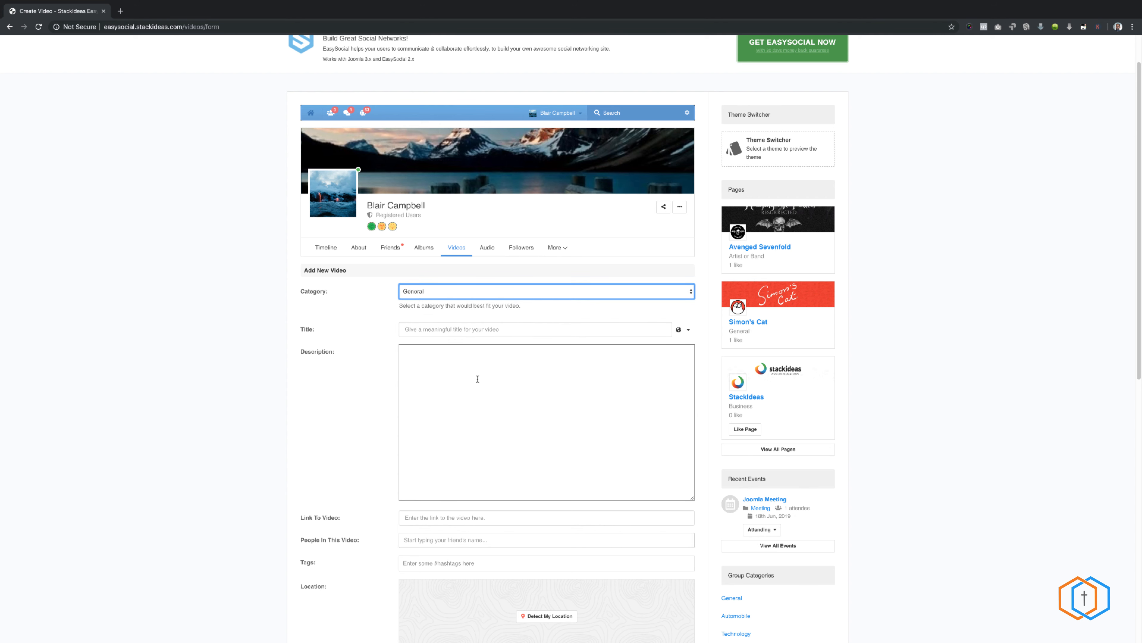
scroll(476, 380, down, 3)
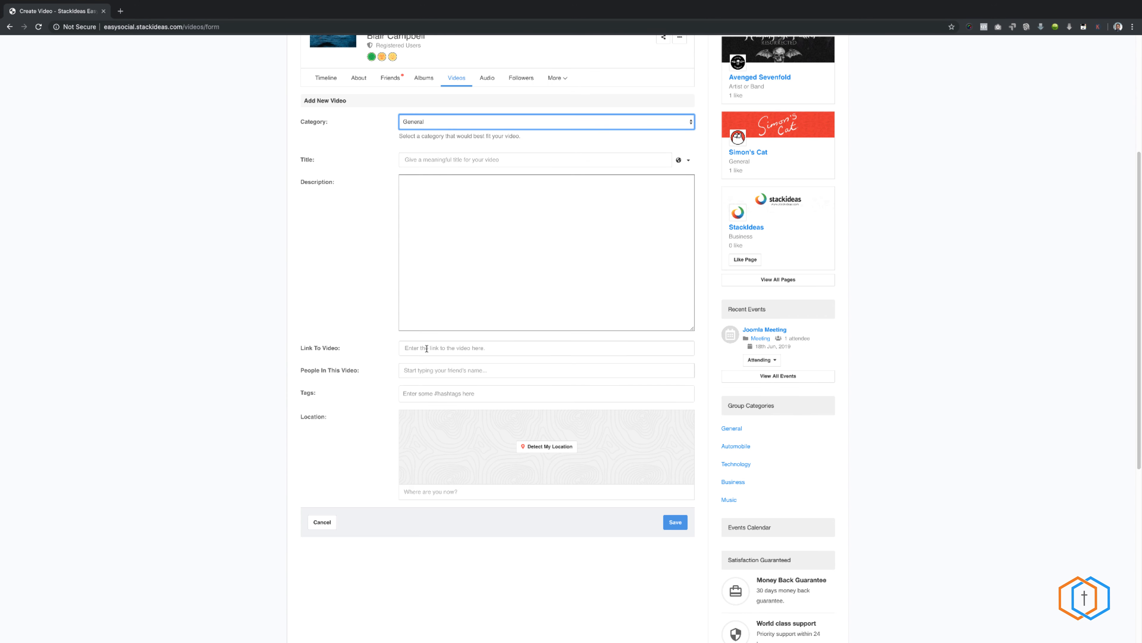
scroll(426, 348, up, 4)
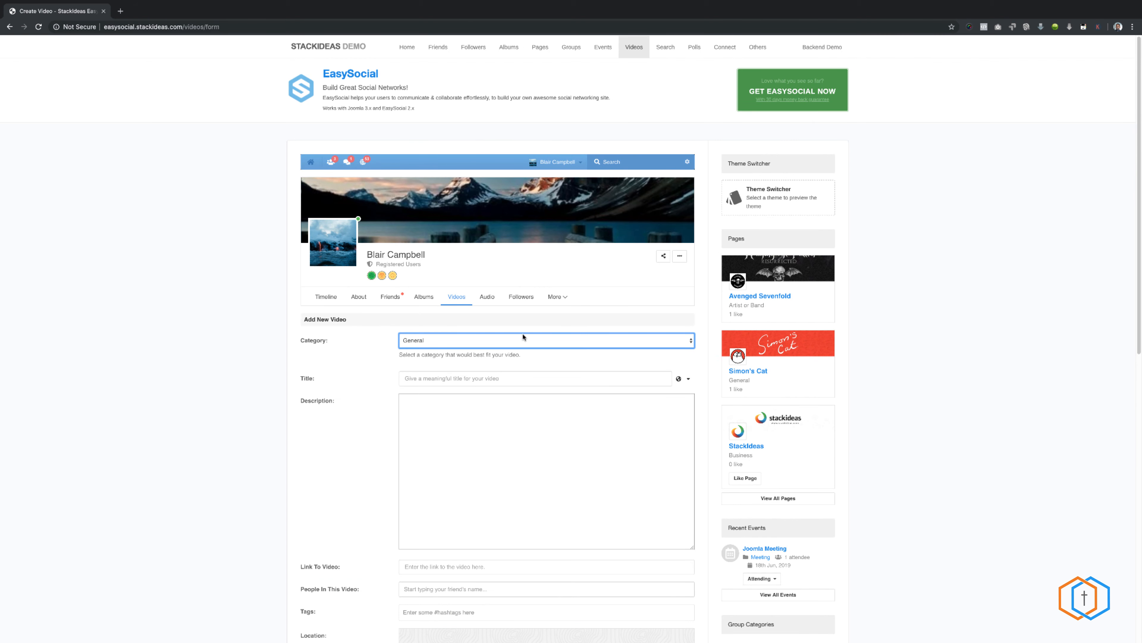
Step: Open the profile's audio section and review the fields of the new audio form
click(487, 301)
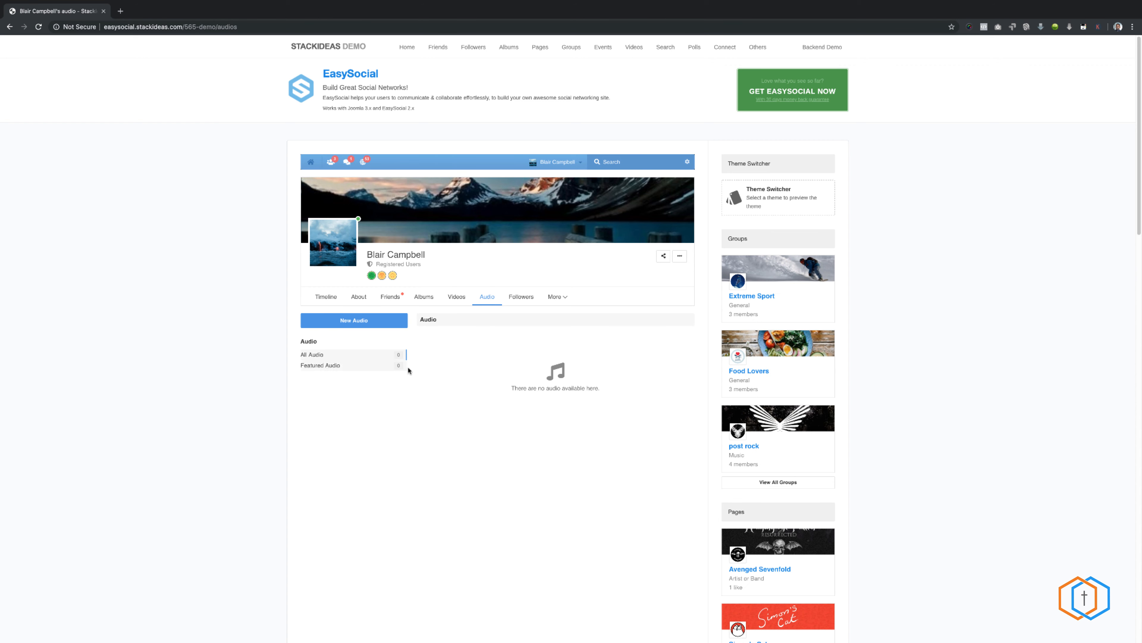
click(362, 323)
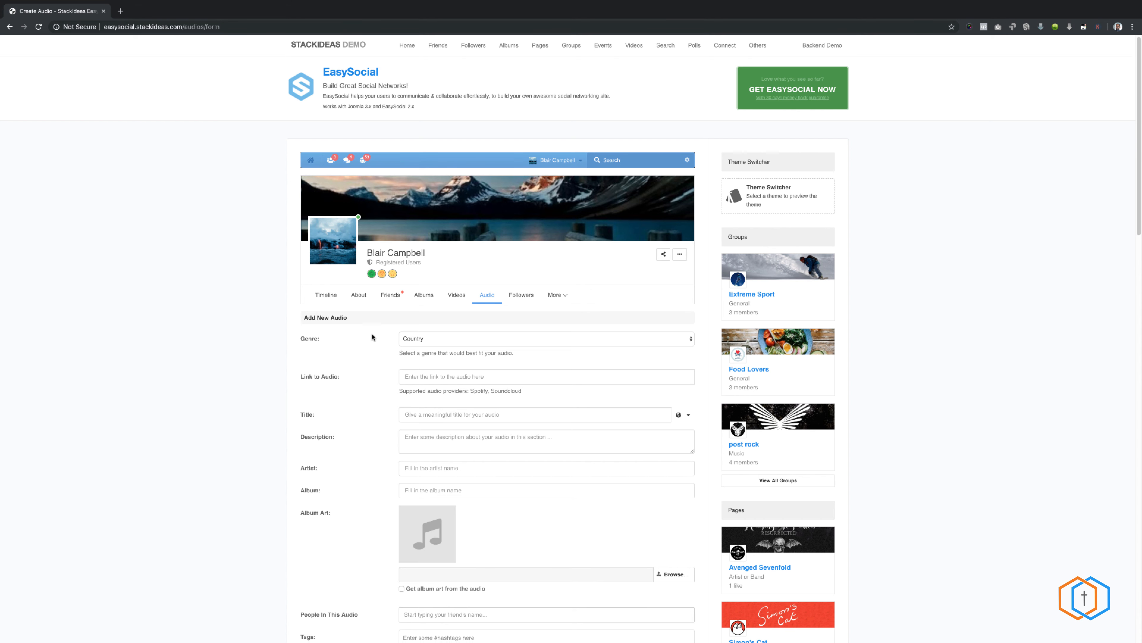
scroll(395, 335, down, 1)
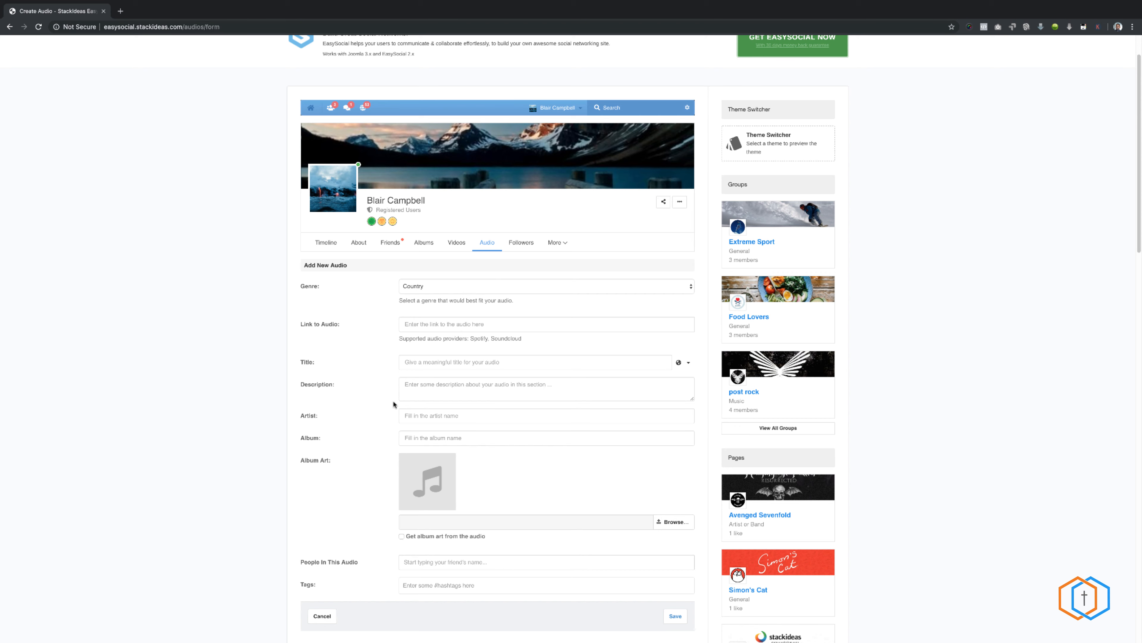
scroll(393, 404, down, 3)
scroll(393, 400, up, 4)
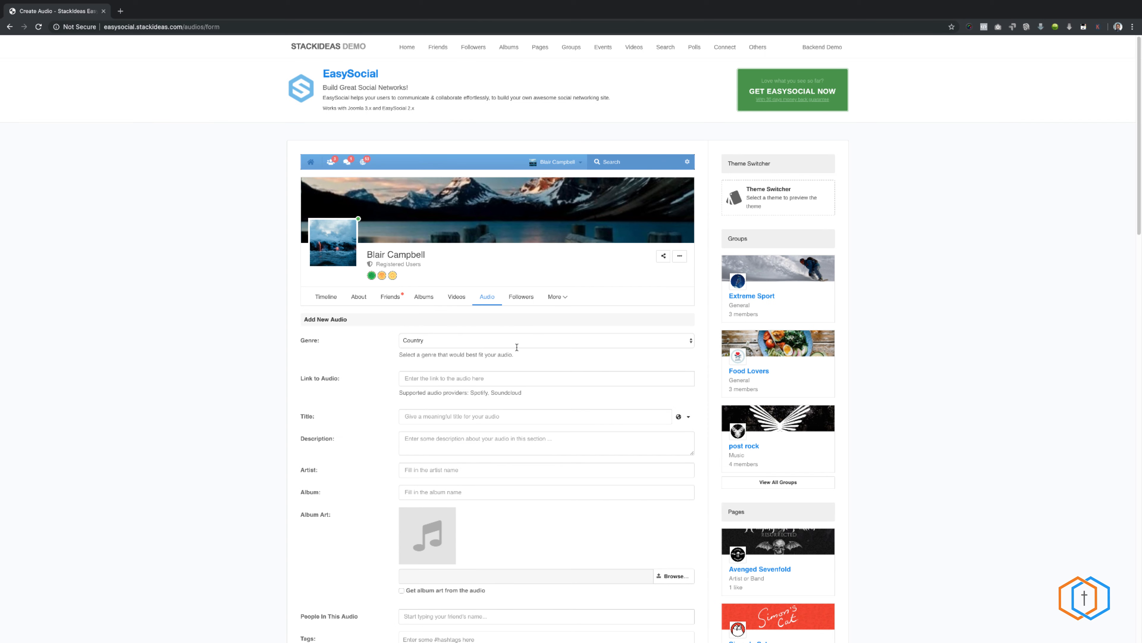
Step: Start a new poll from the polls listing and title it "Joomla Poll"
click(698, 52)
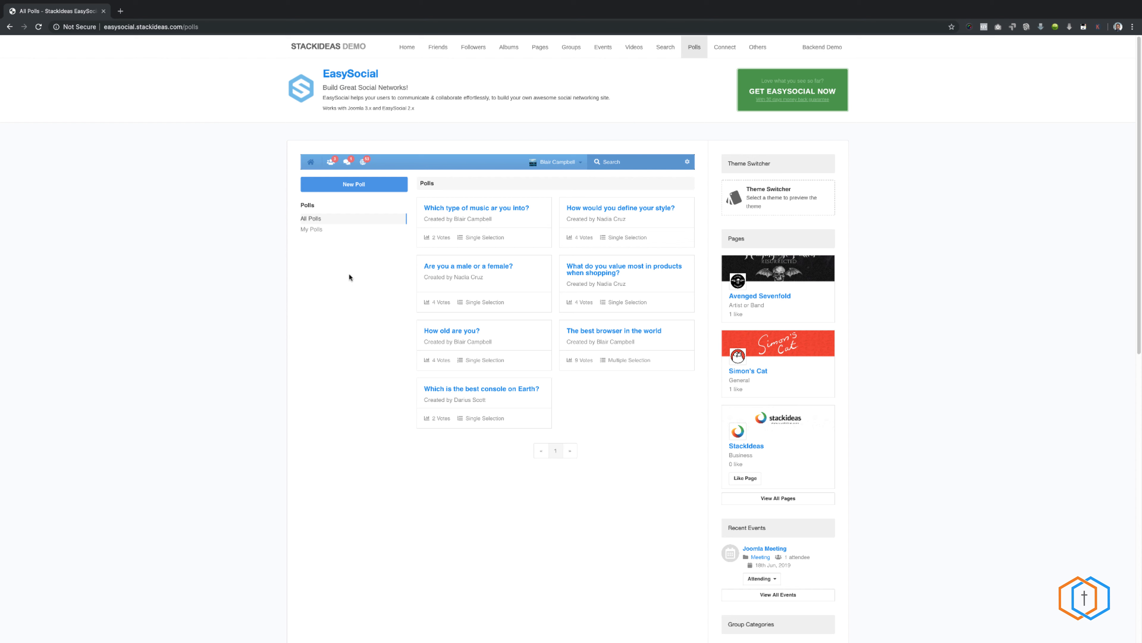
click(365, 189)
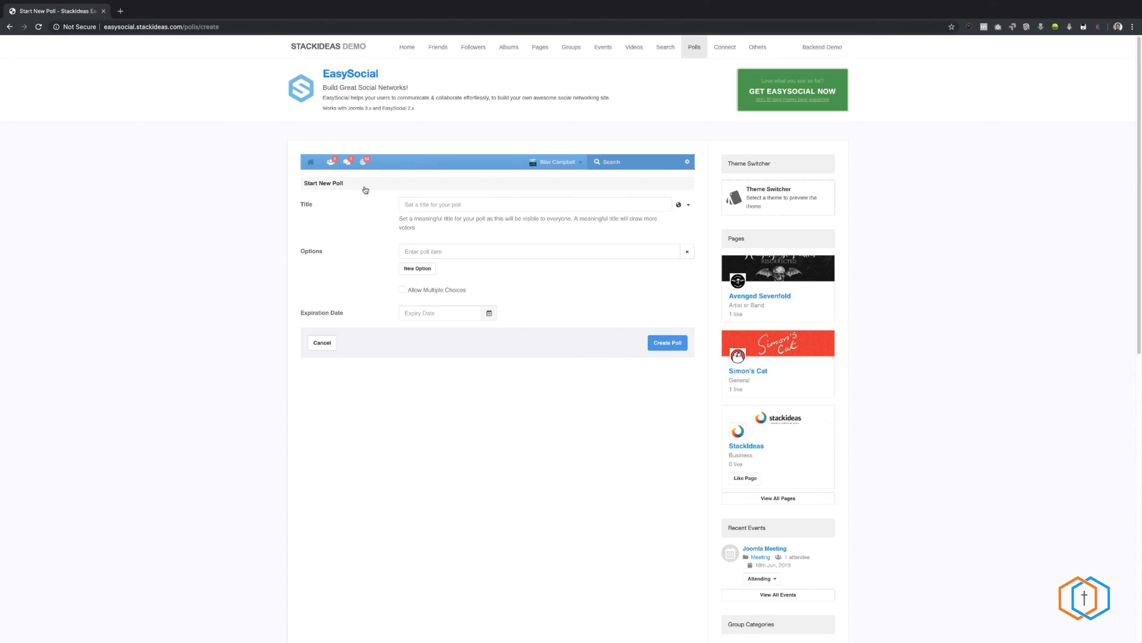
click(452, 202)
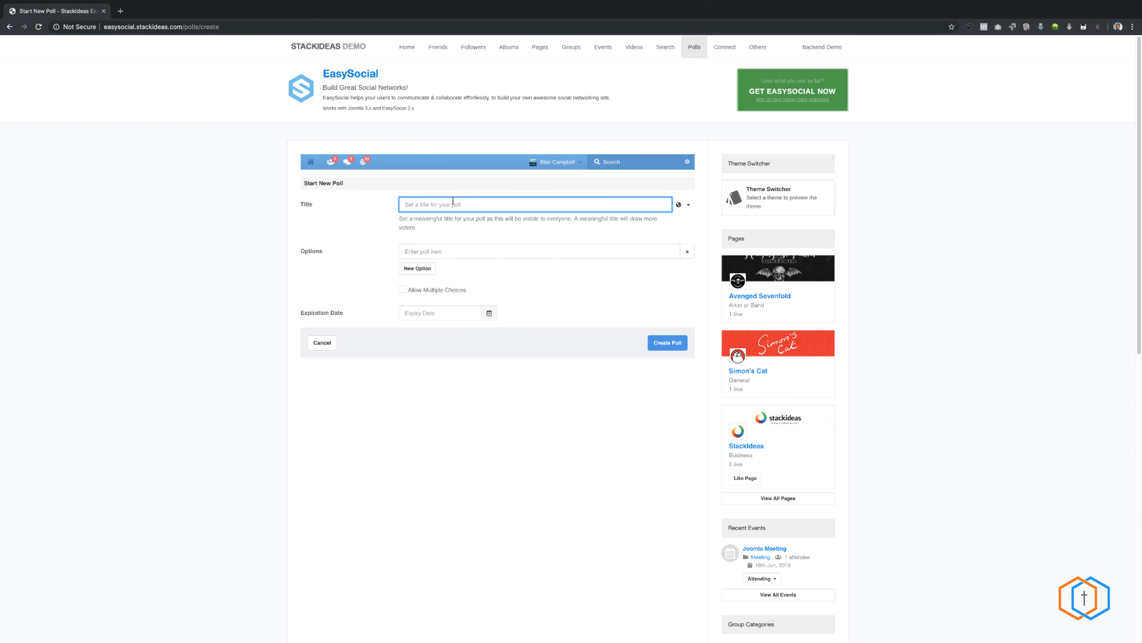
text(Joomla Poll)
Step: Add two more option fields to the poll, making three in all
click(447, 253)
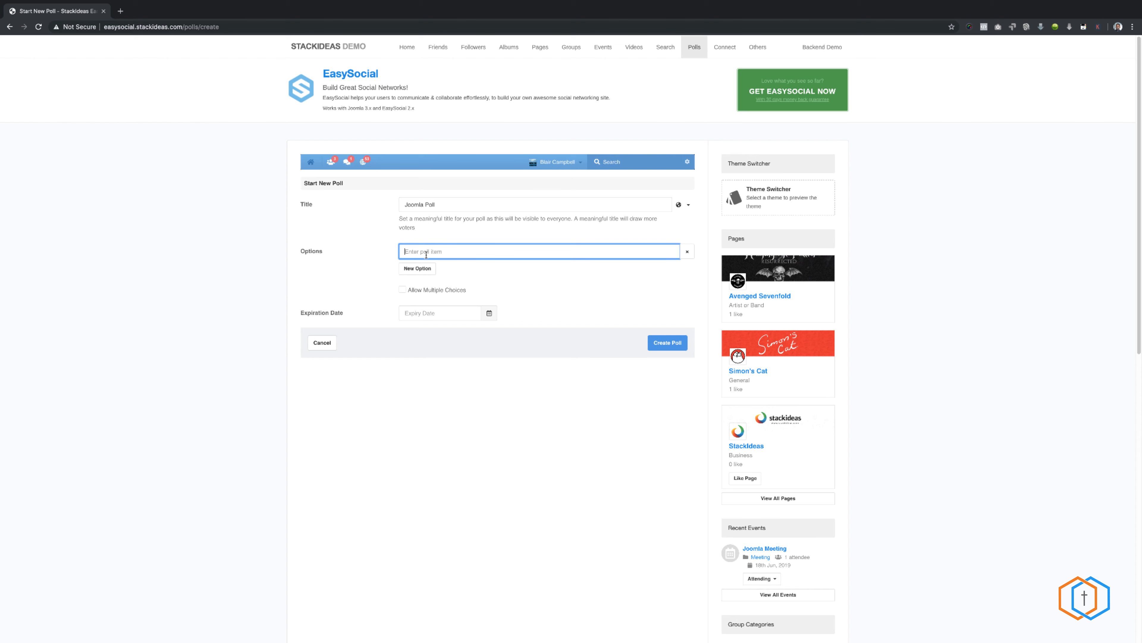
click(417, 270)
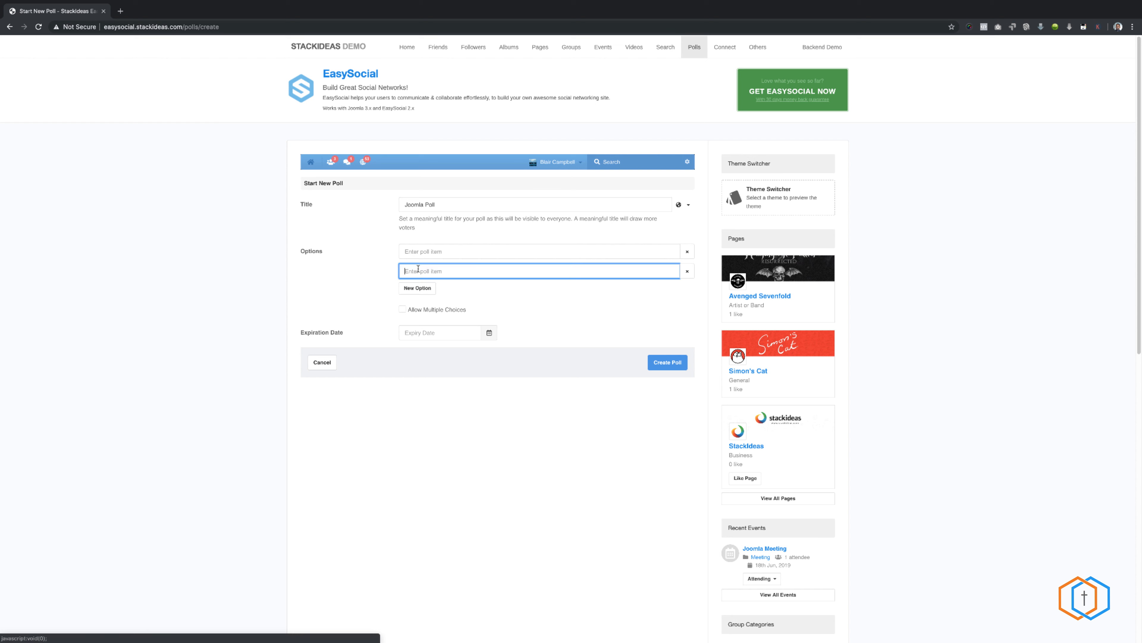
click(424, 297)
click(429, 254)
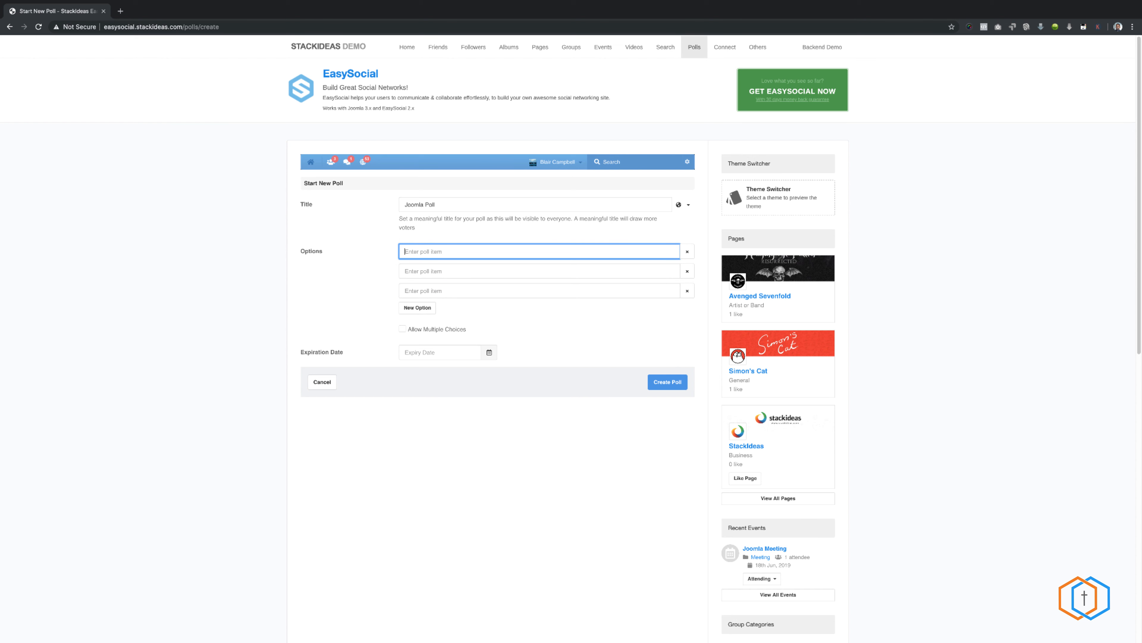
Step: Enter "Extensions", "Video" and "Training" as the three poll options
text(Extensions)
key(Tab)
click(429, 271)
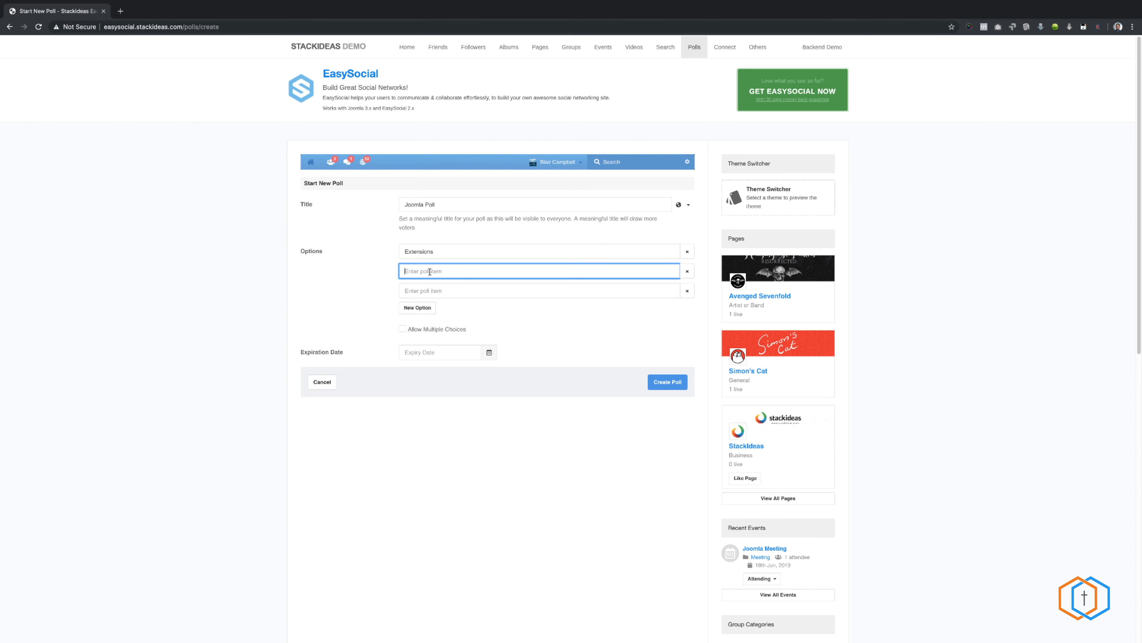
text(VIdeo)
key(ctrl+a)
text(Video)
key(Tab)
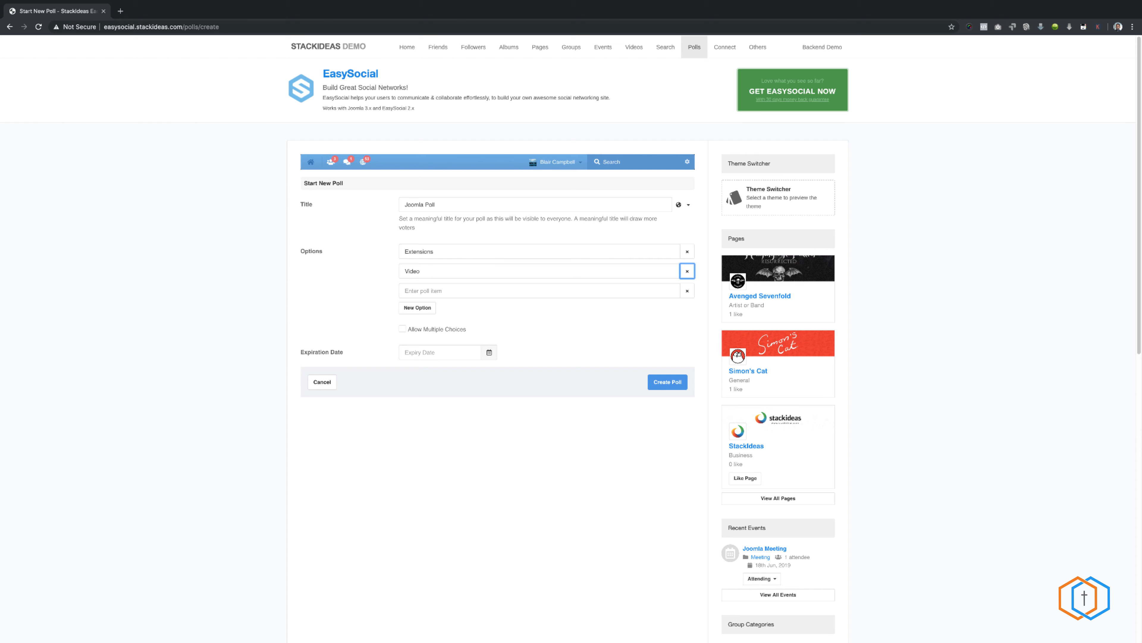
click(418, 290)
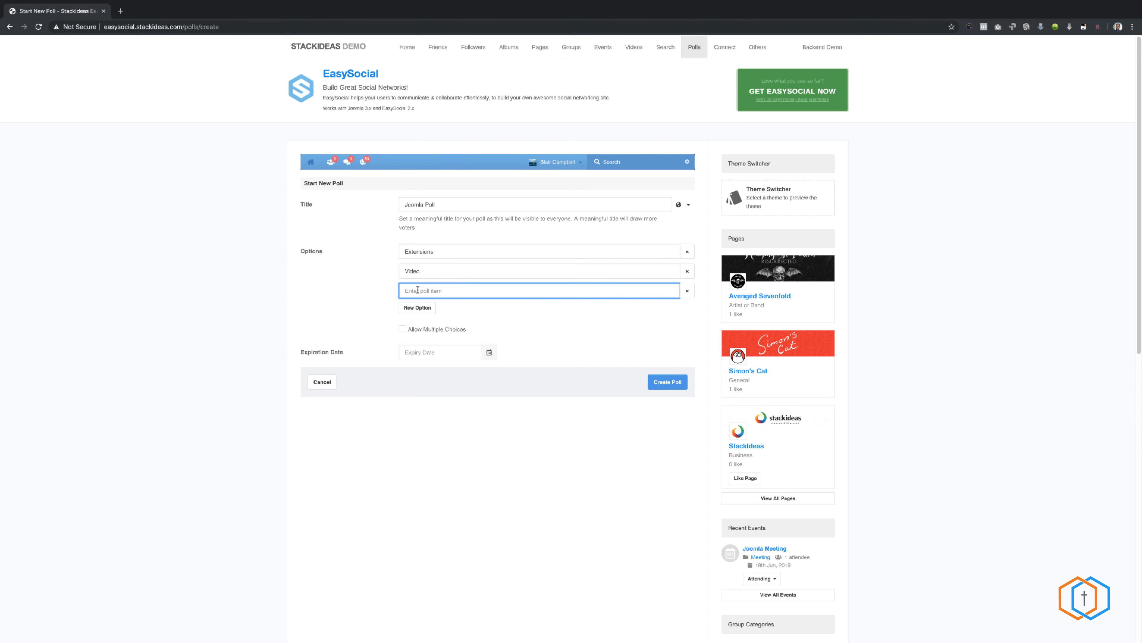
text(Training)
Step: Try allowing multiple choices for the poll and look at the expiration date calendar without choosing a date
click(402, 329)
click(445, 351)
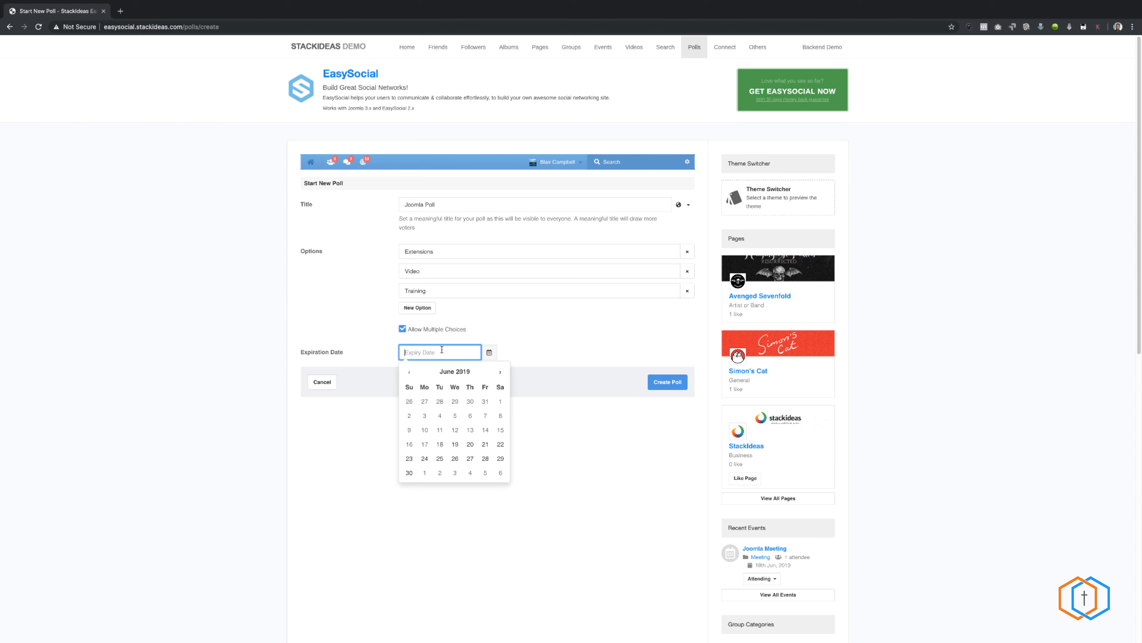
click(545, 334)
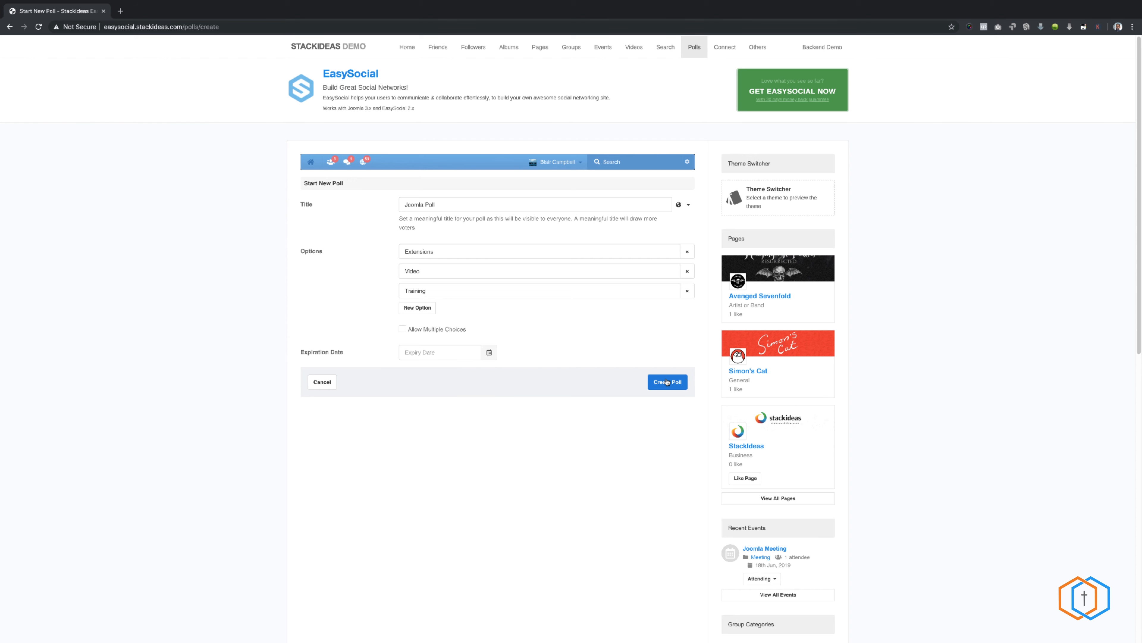
Step: Check the poll's privacy choices, keep it visible to everyone, and create the poll
click(689, 206)
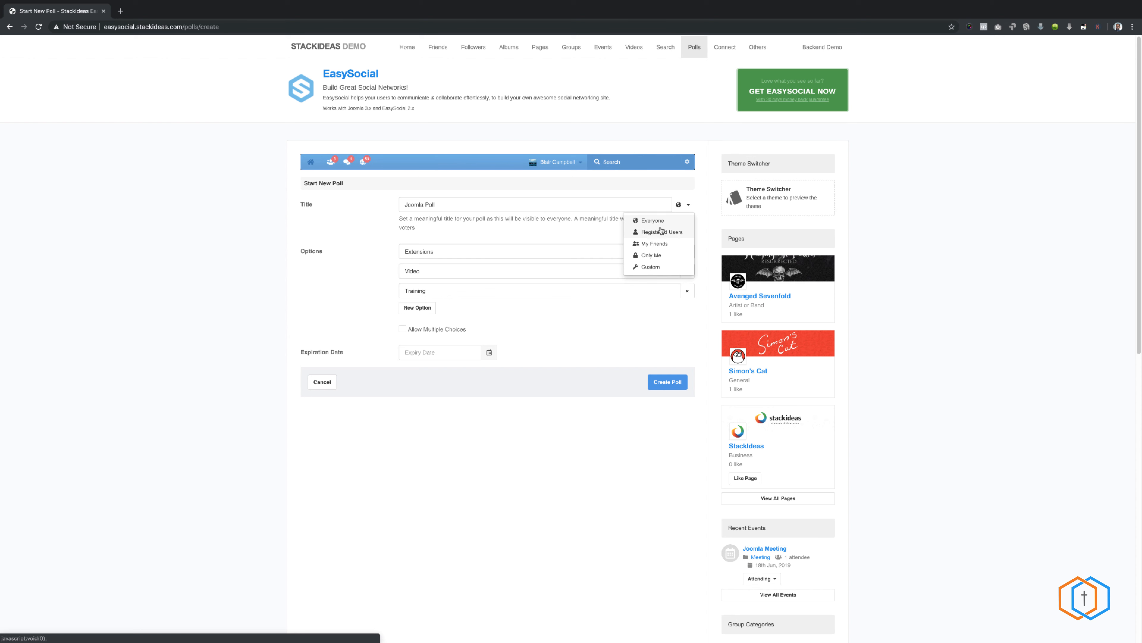
click(551, 225)
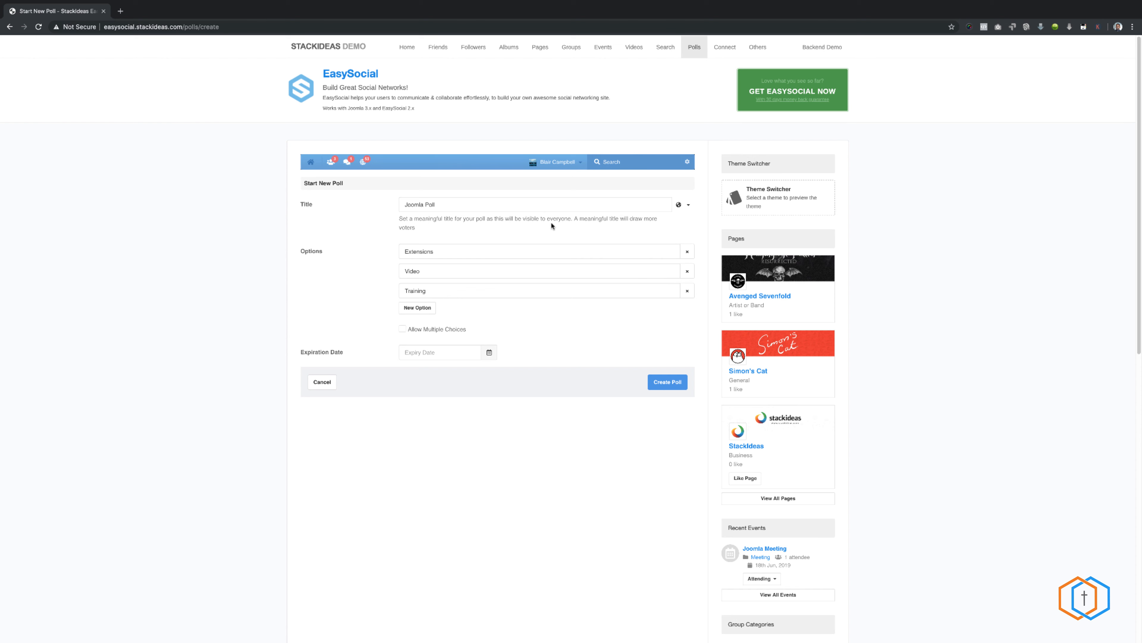
click(656, 388)
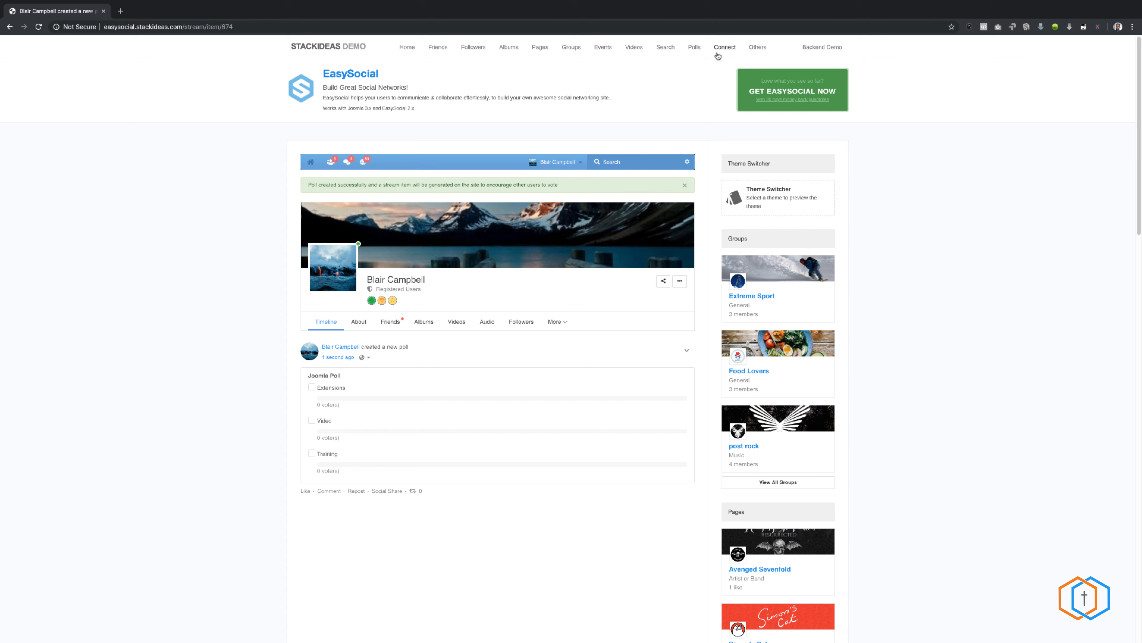
Step: Open the Connect directory and browse the list of all users
click(724, 47)
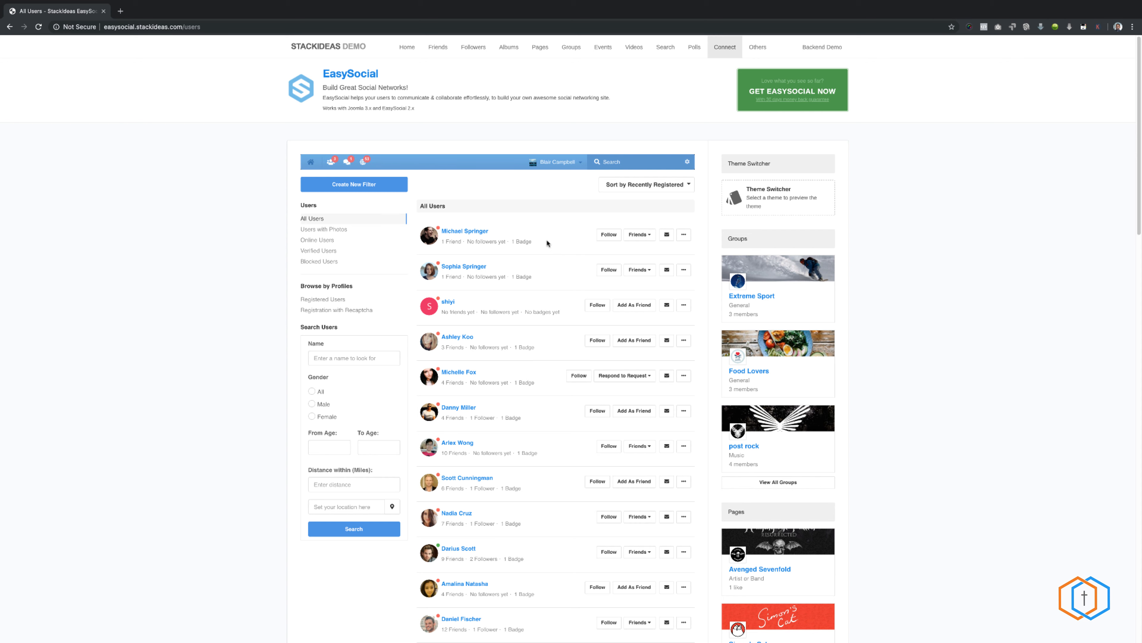
scroll(547, 243, down, 10)
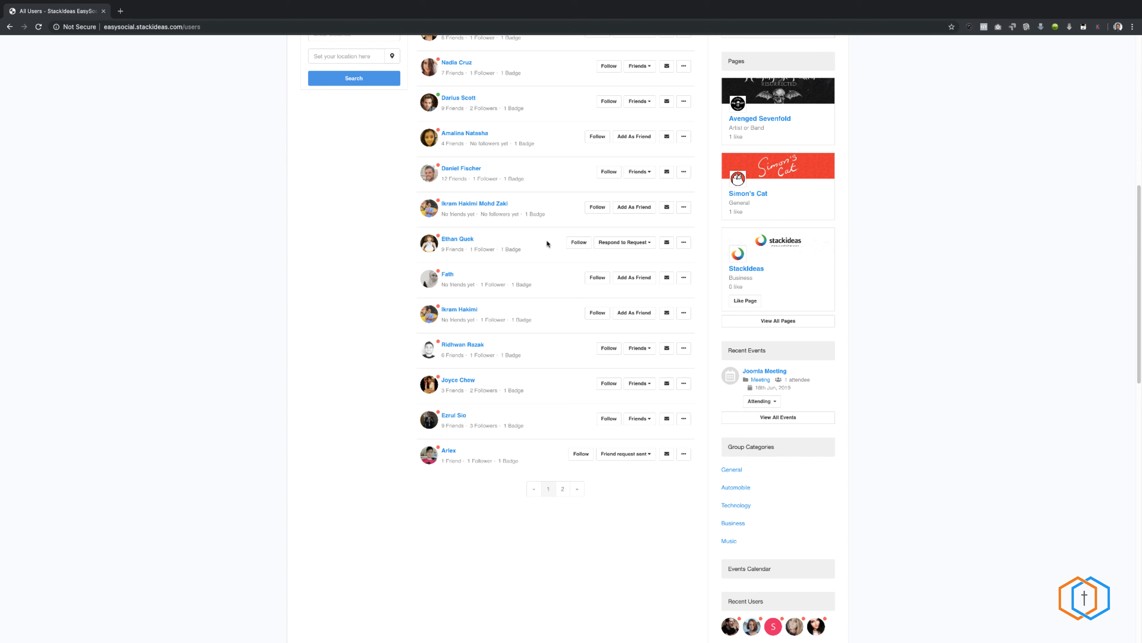
scroll(547, 243, up, 7)
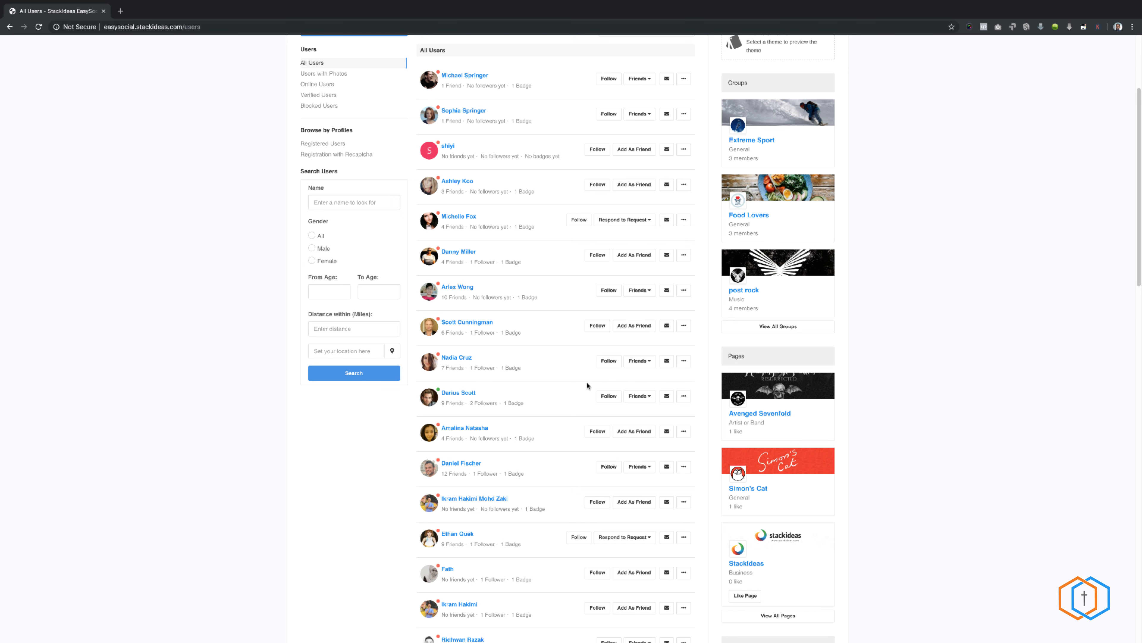
Step: Show the account's pending friend requests
scroll(587, 381, up, 4)
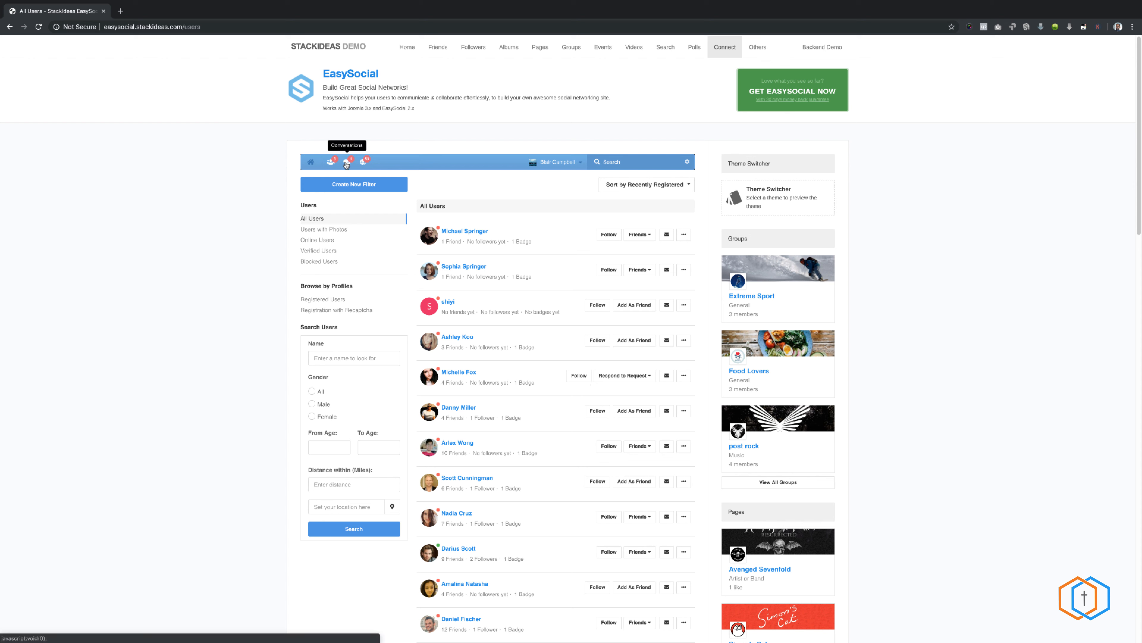
click(331, 163)
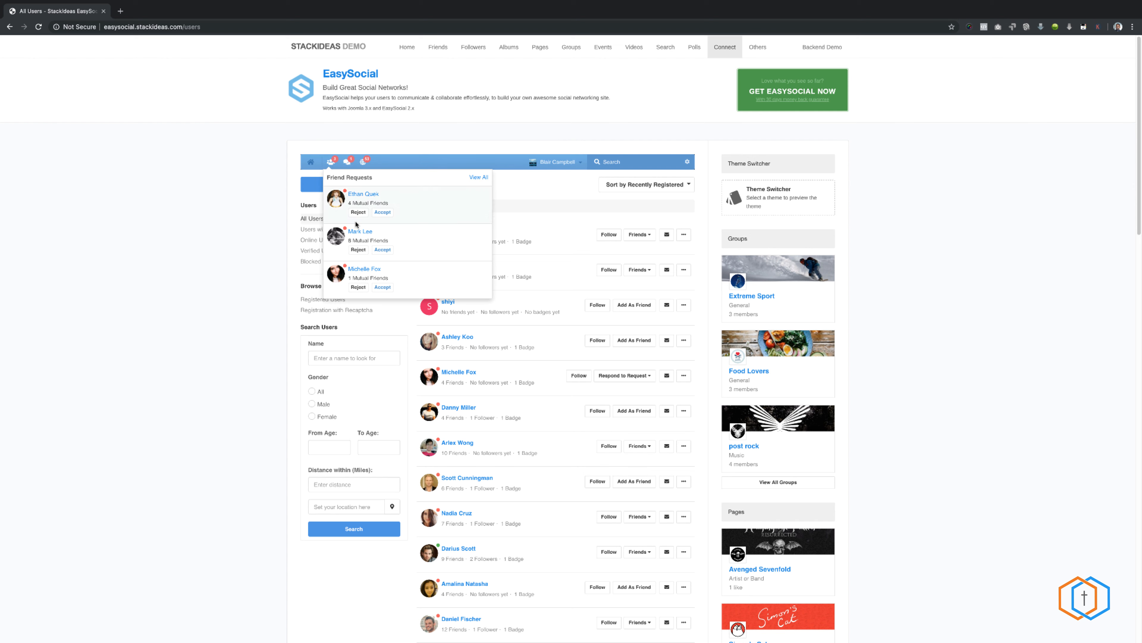
Step: Check the account's conversations and notifications, dismiss the sign-in prompt, and return to the site's home page
click(331, 163)
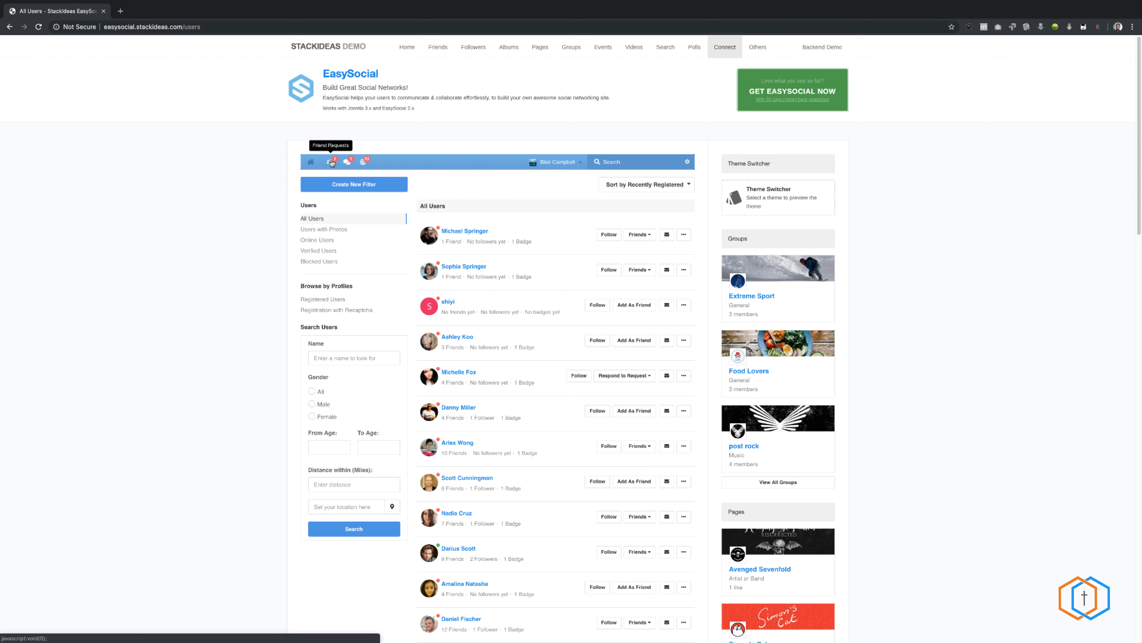
click(348, 163)
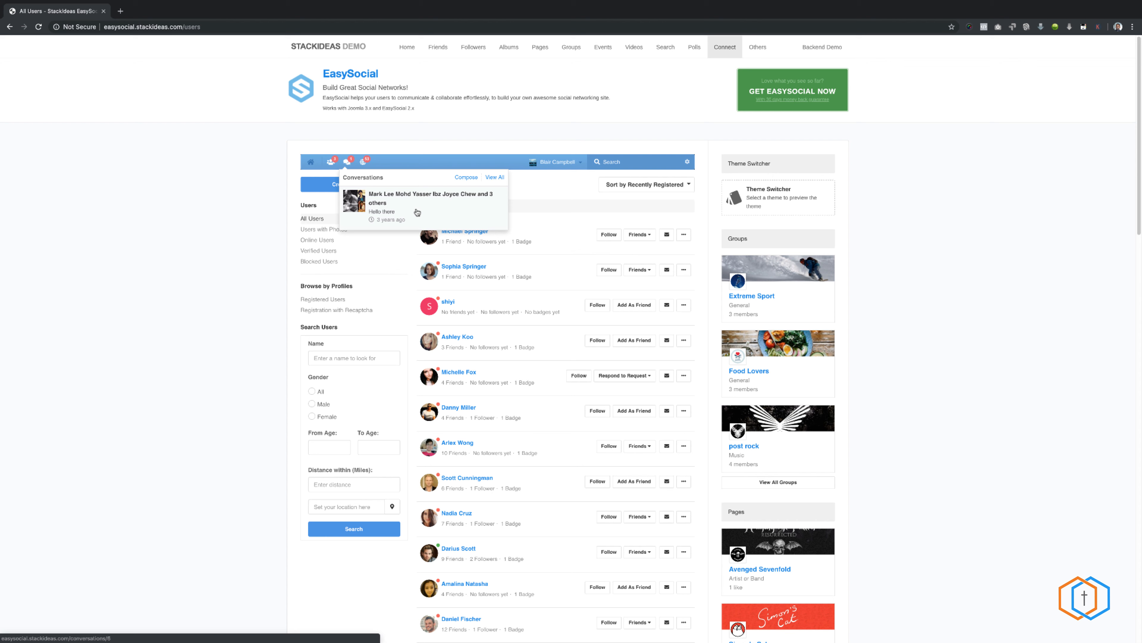
click(362, 163)
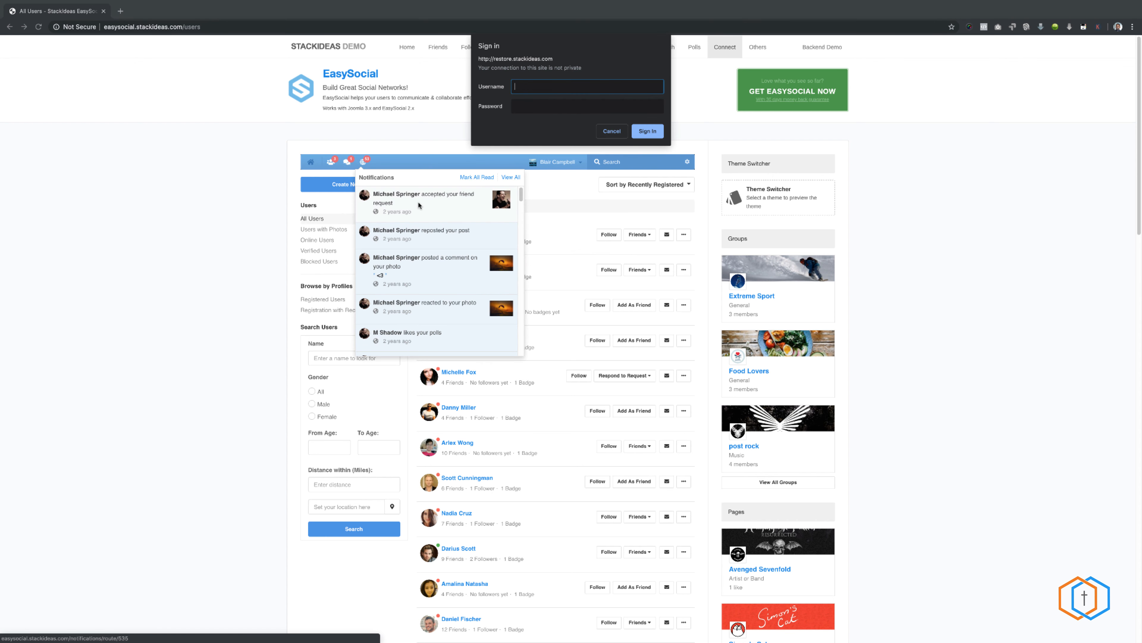
click(617, 134)
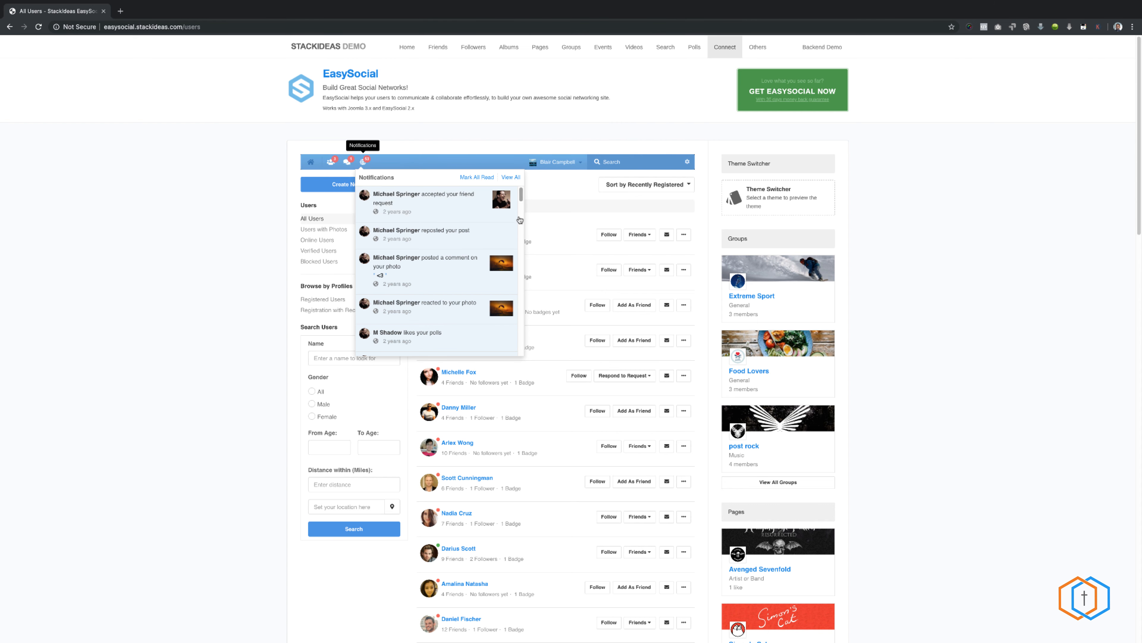
drag(521, 199, 509, 141)
click(507, 136)
click(409, 48)
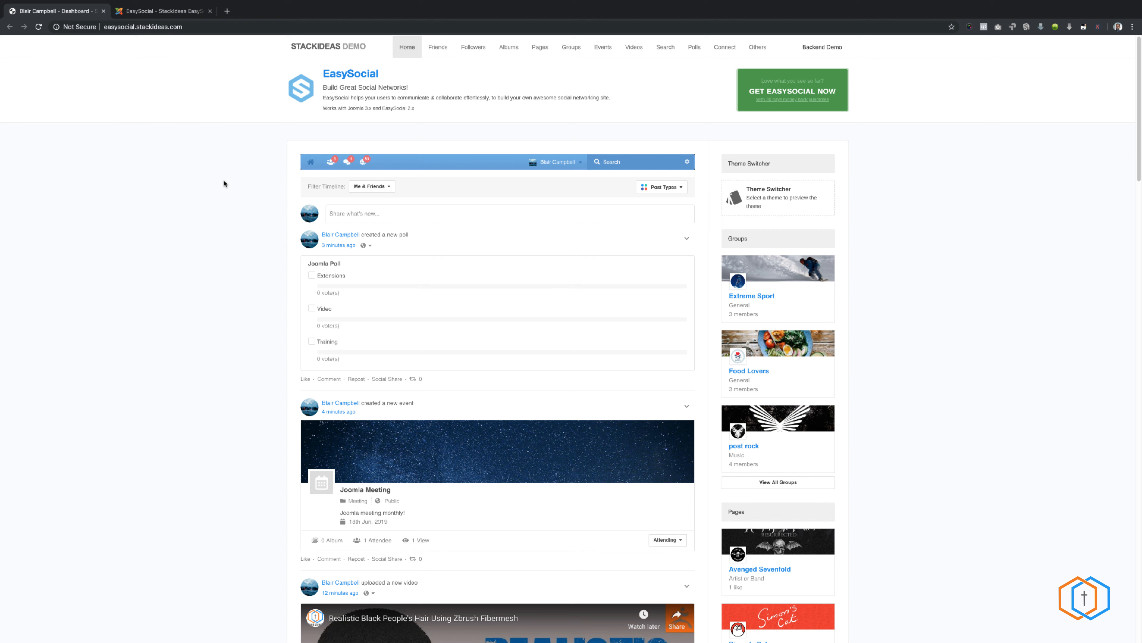
Step: Switch to the site's administration backend and view the General settings of EasySocial
click(161, 12)
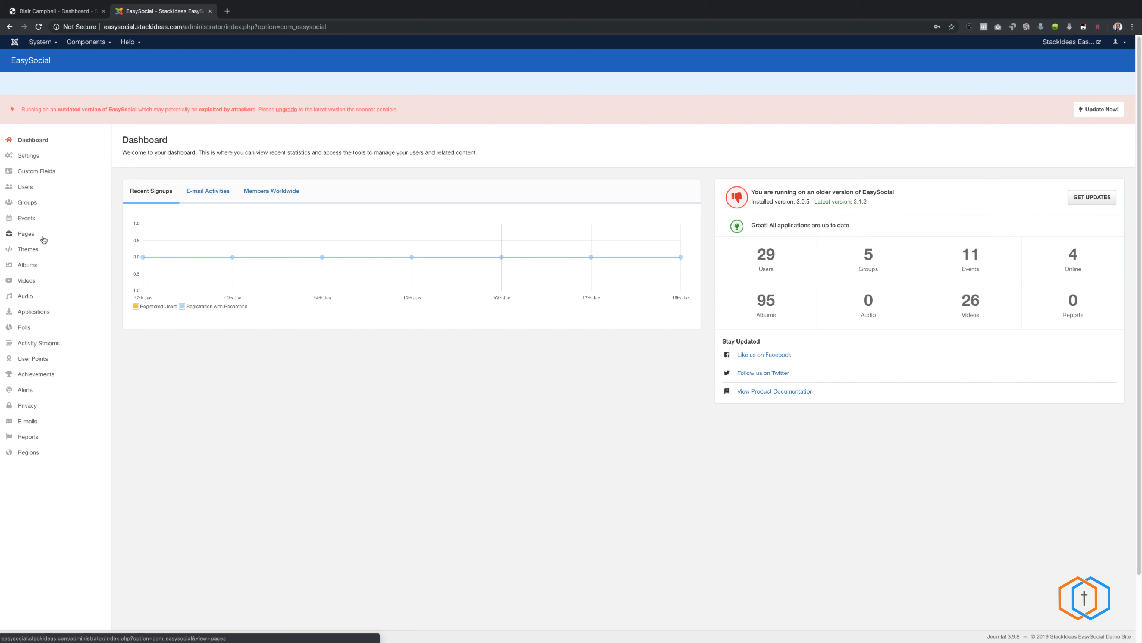
click(27, 155)
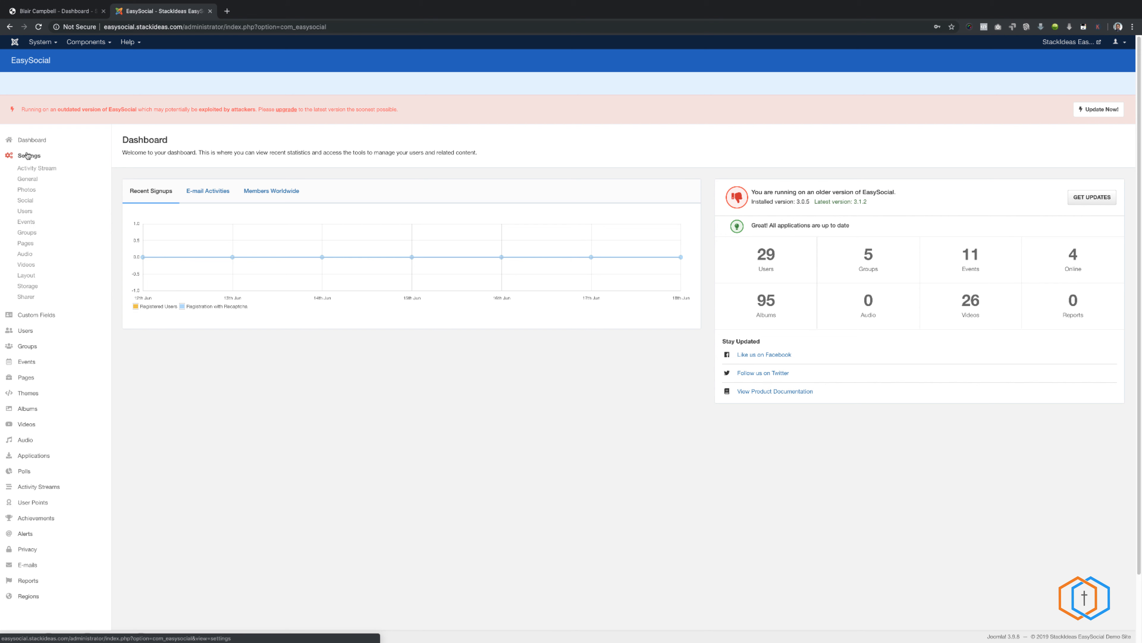
click(28, 180)
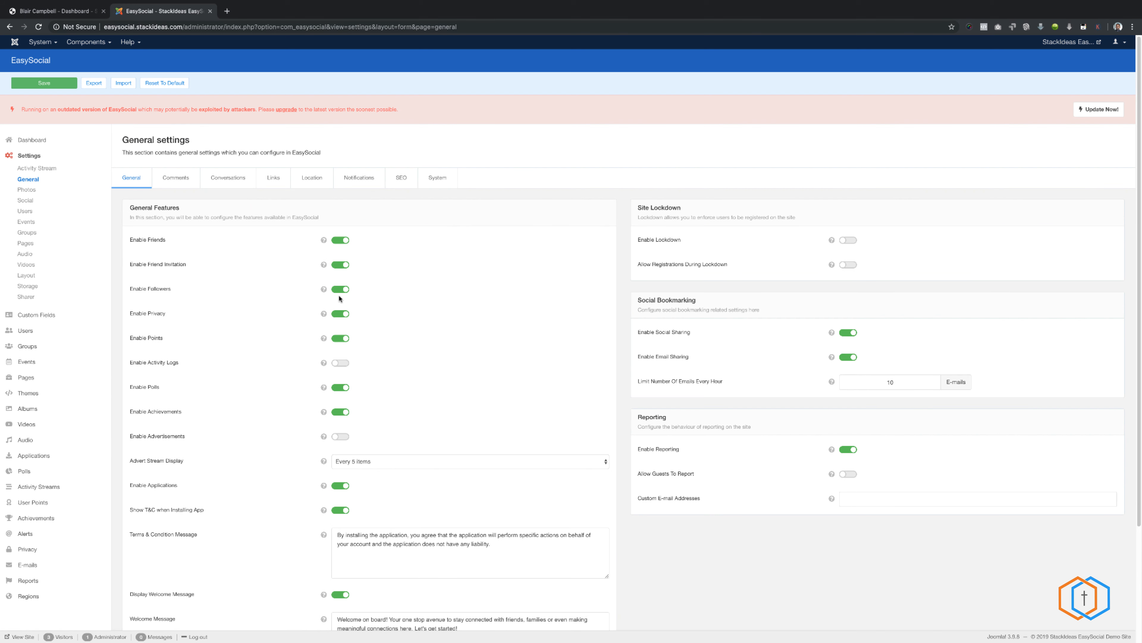
scroll(325, 295, down, 1)
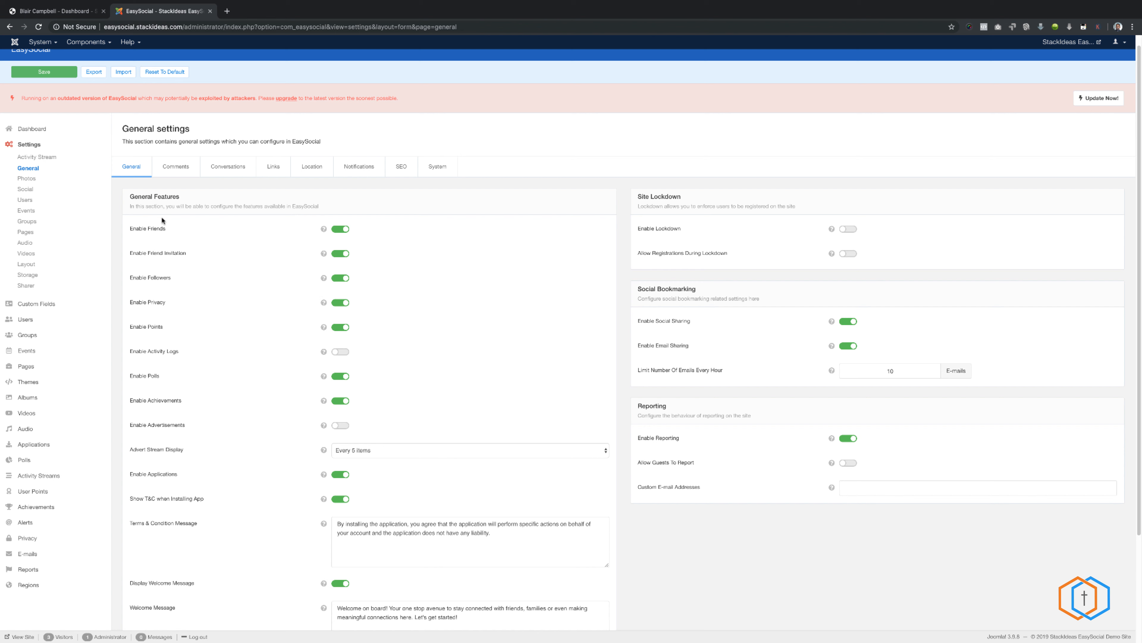
Step: Try switching the Enable Friends feature off and on again, and view the Advert Stream Display choices without changing the selection
click(343, 231)
click(342, 230)
scroll(392, 449, down, 1)
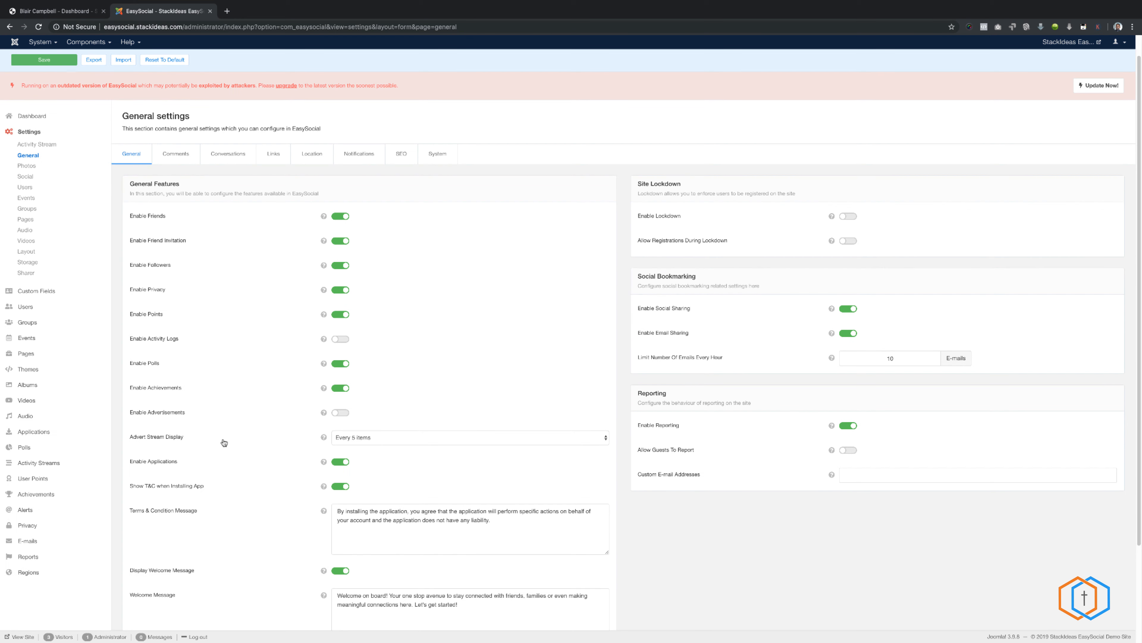
click(400, 440)
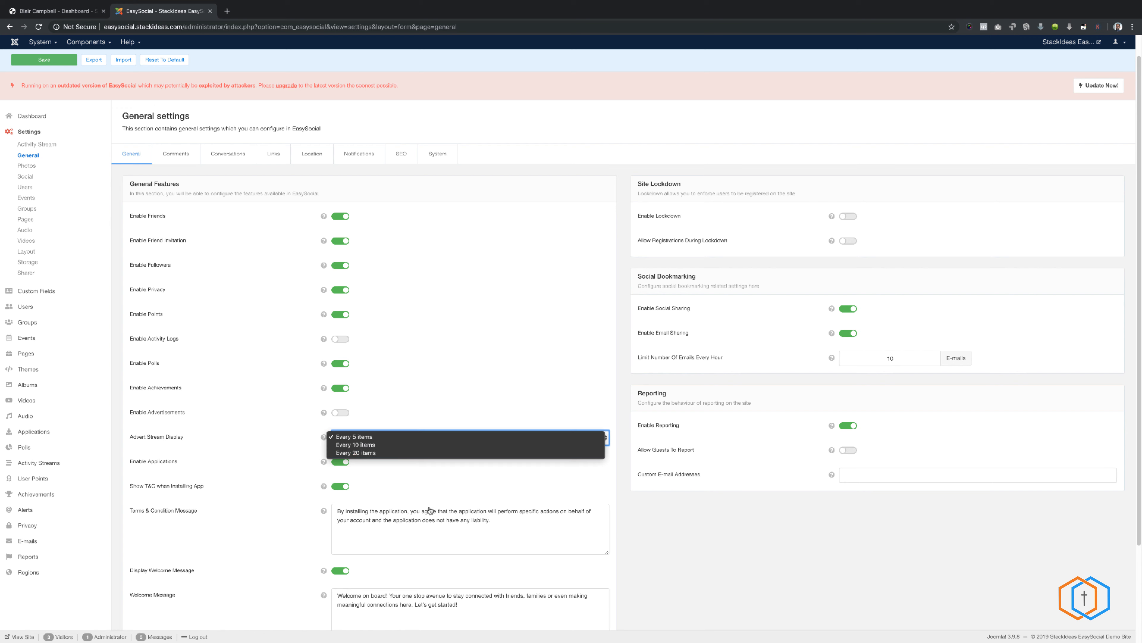
click(426, 531)
Step: Review the layout settings for videos and look at the Display Other Videos choices, keeping Recent Video
click(25, 240)
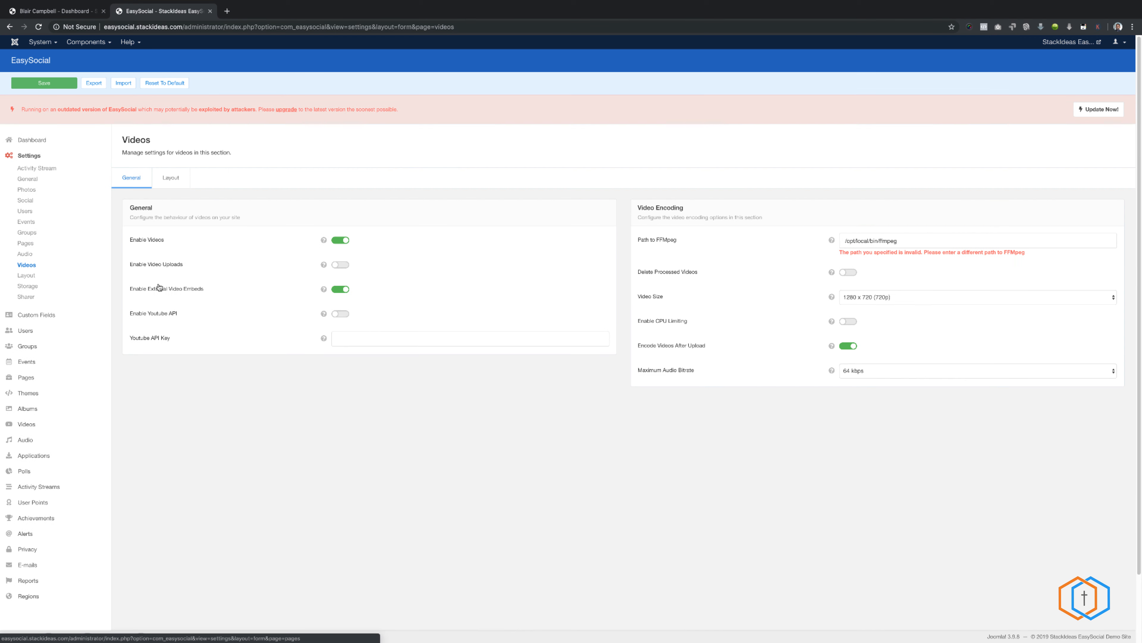
click(178, 184)
click(419, 265)
click(398, 264)
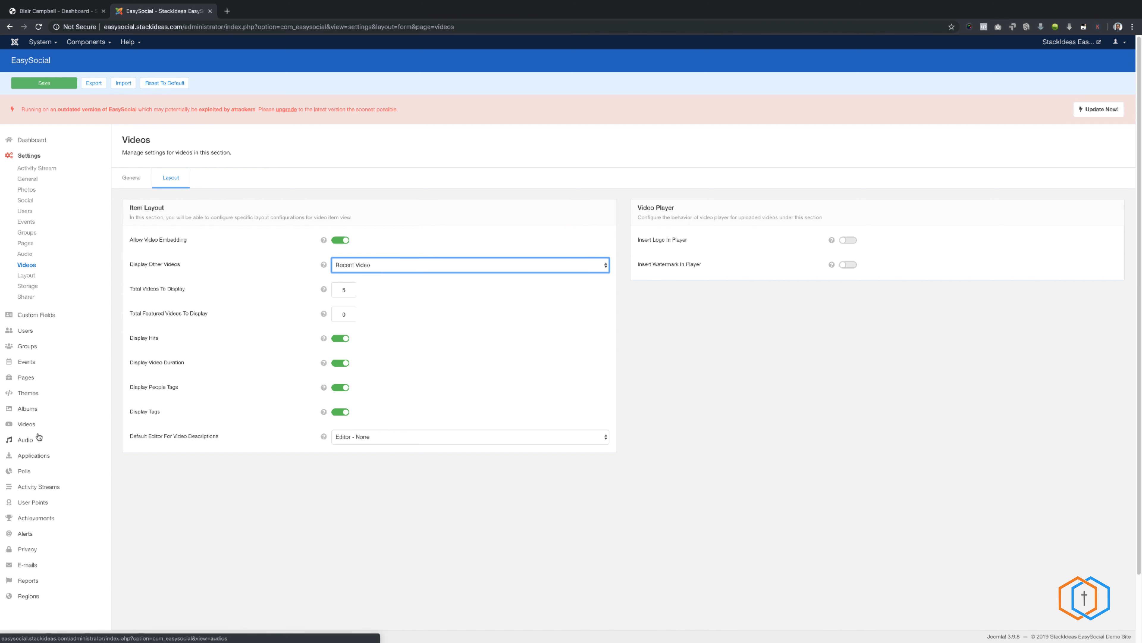
Step: Show the list of existing pages in the backend and select the StackIdeas and Simon's Cat pages
click(27, 379)
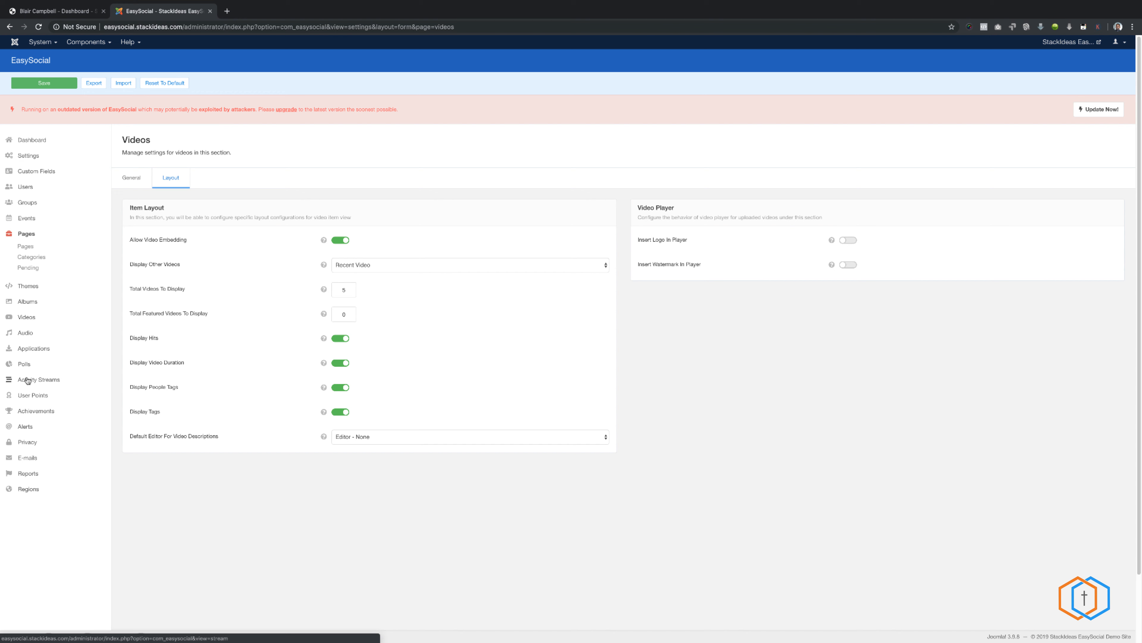
click(26, 246)
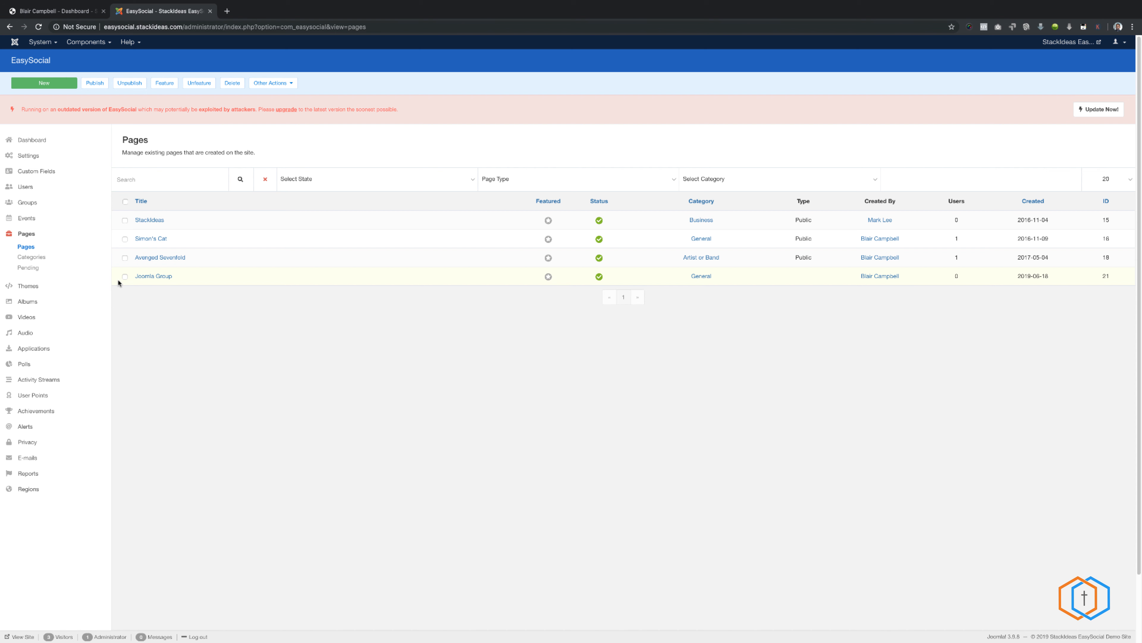
click(125, 239)
Step: Review the profile details of the StackIdeas page's creator in a separate tab, check the banned users, and close that tab
click(875, 221)
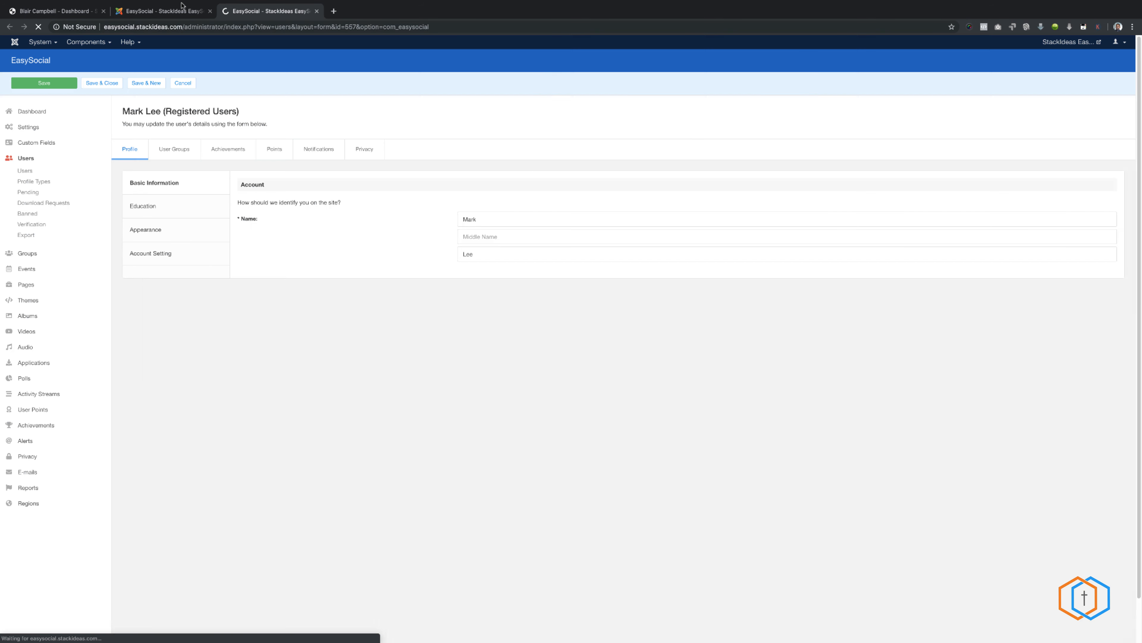
click(177, 8)
click(257, 7)
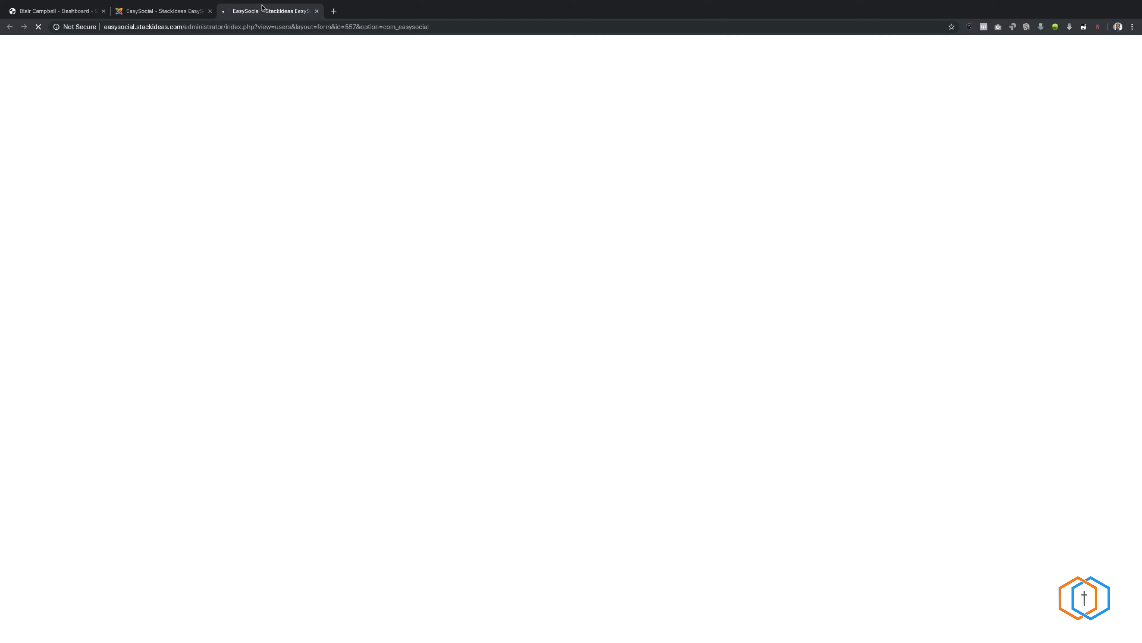
scroll(344, 275, down, 1)
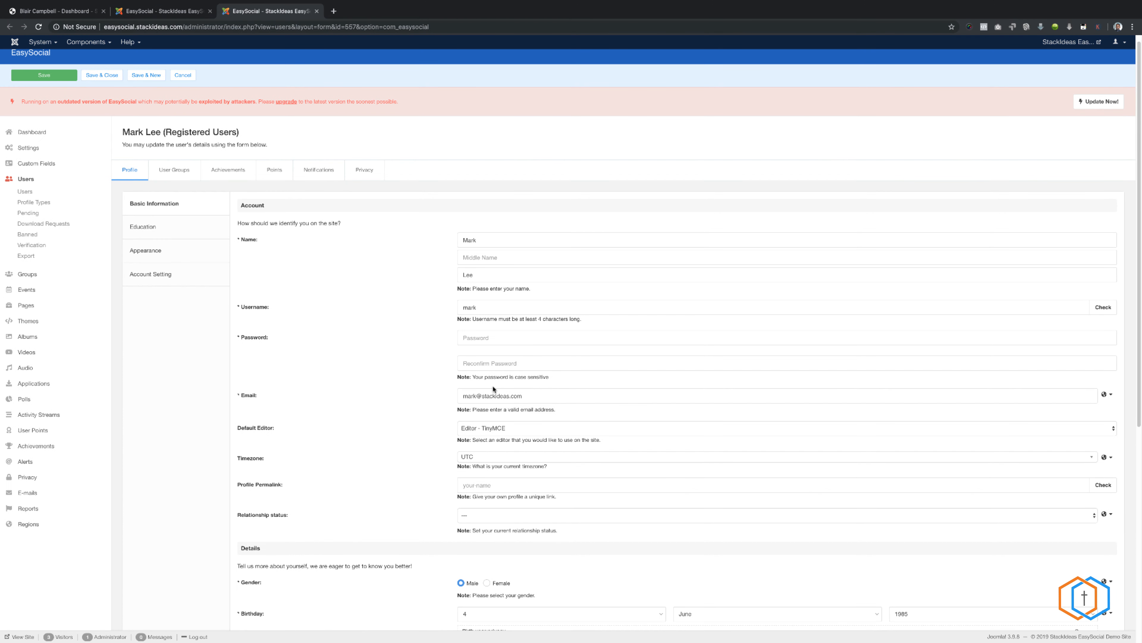
scroll(533, 406, down, 3)
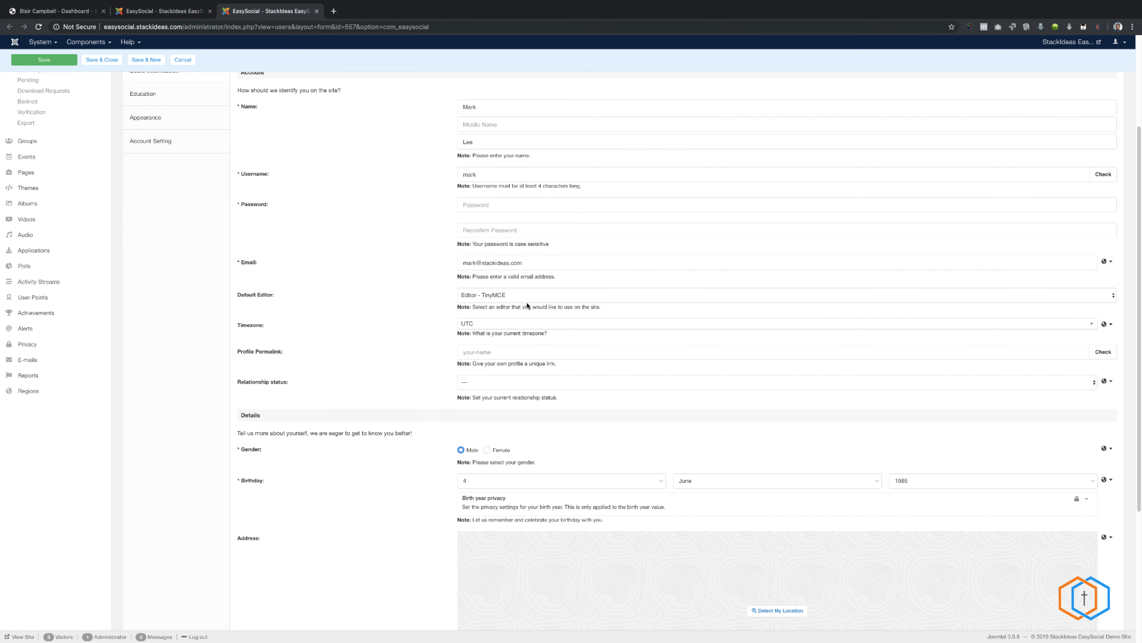
scroll(528, 300, down, 5)
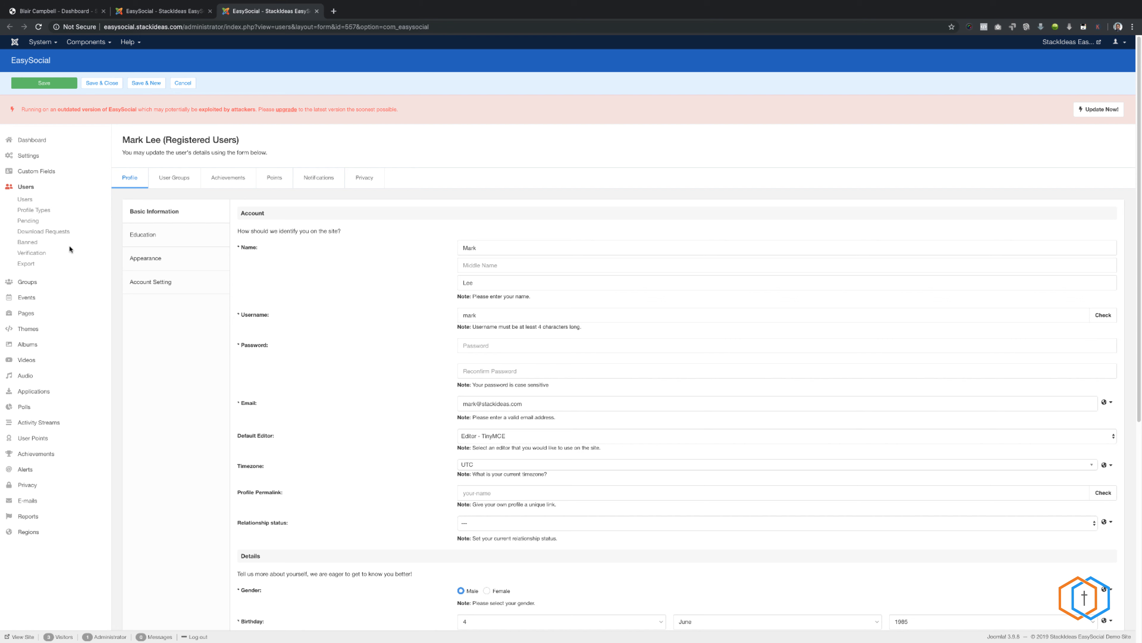
click(28, 242)
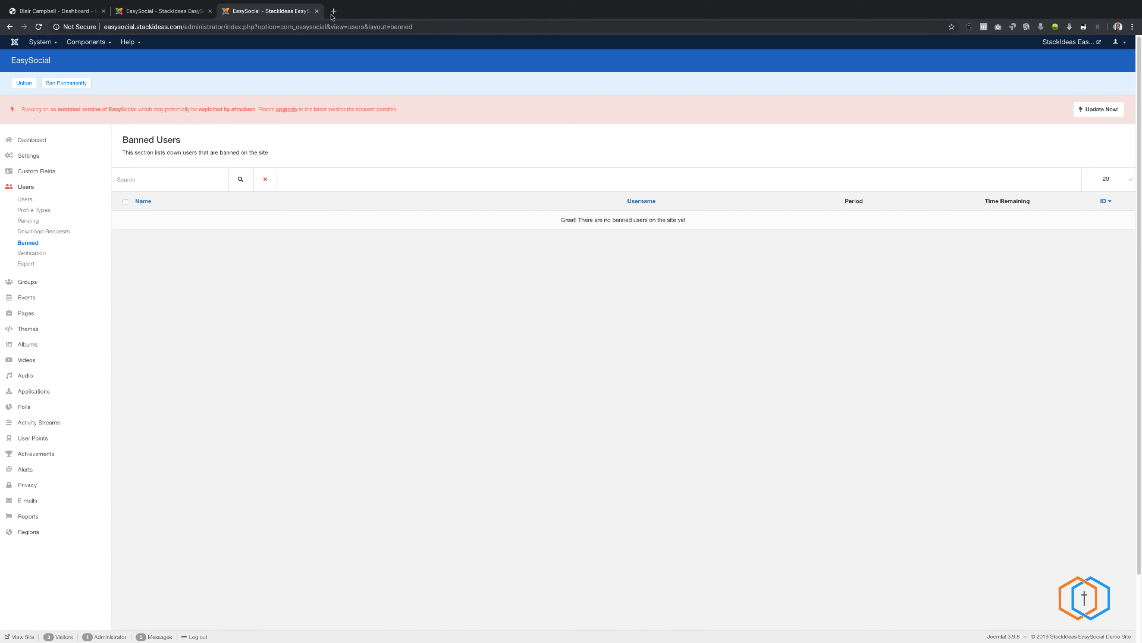
click(316, 11)
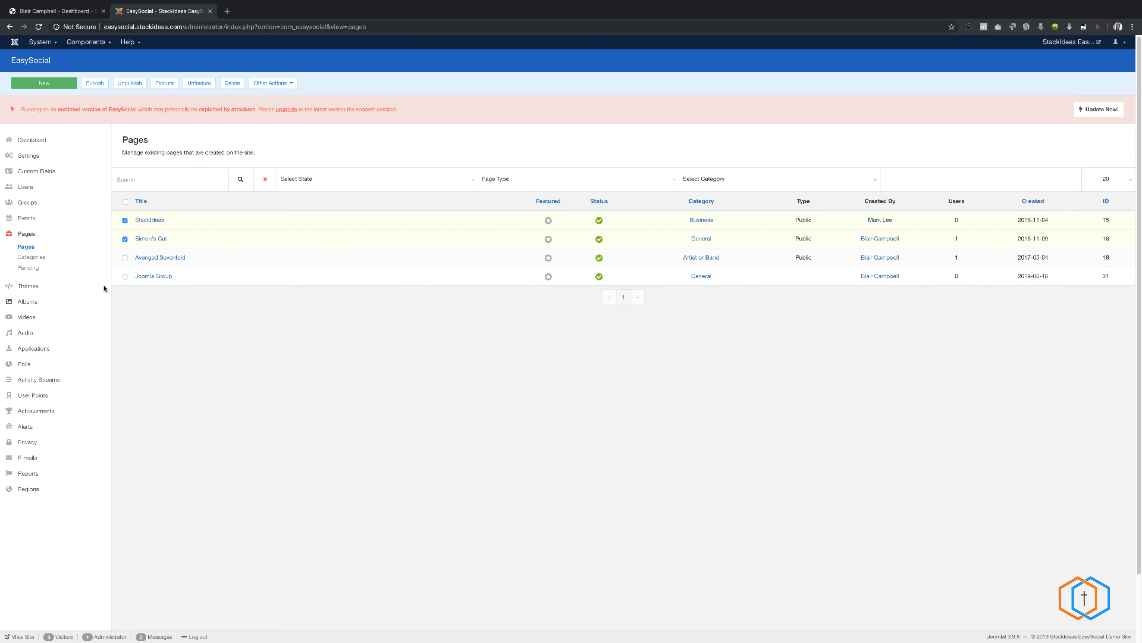
Step: Show the installed EasySocial themes in the backend and glance at the front-end site for comparison
click(30, 287)
click(32, 265)
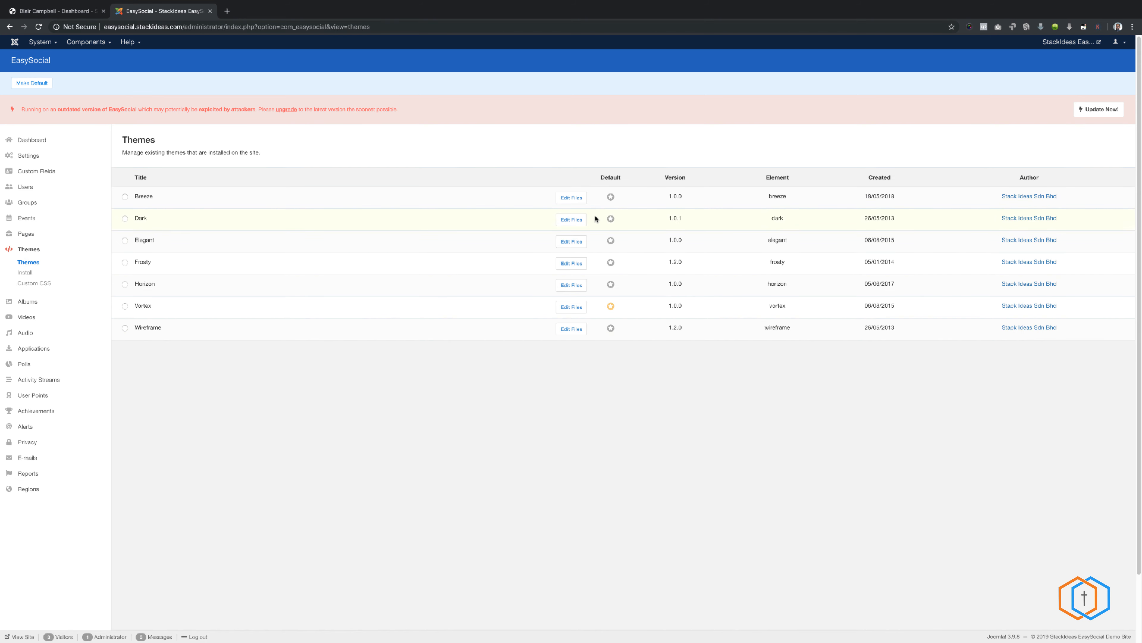
click(67, 11)
click(164, 14)
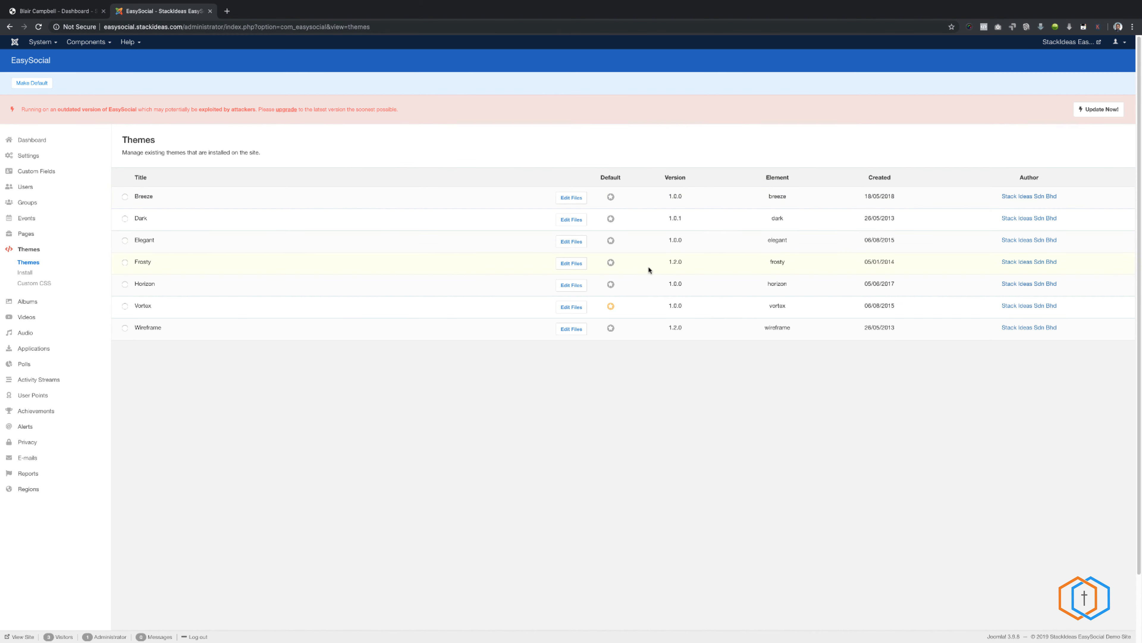
Step: Make Horizon the default theme and reload the front-end site to preview it
click(611, 287)
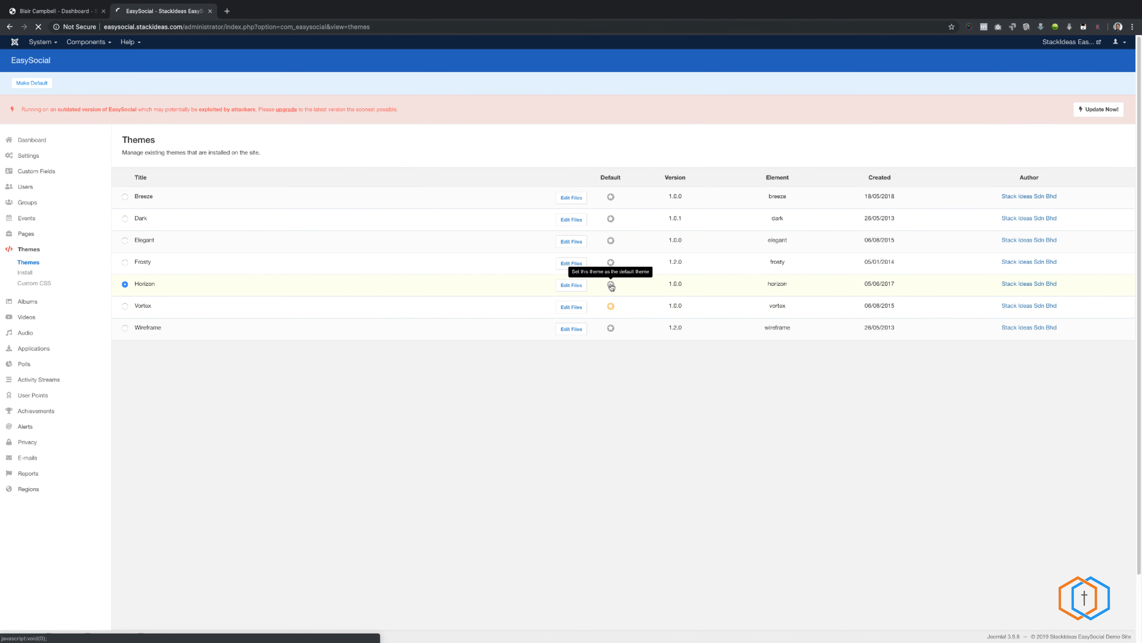
click(59, 11)
click(38, 27)
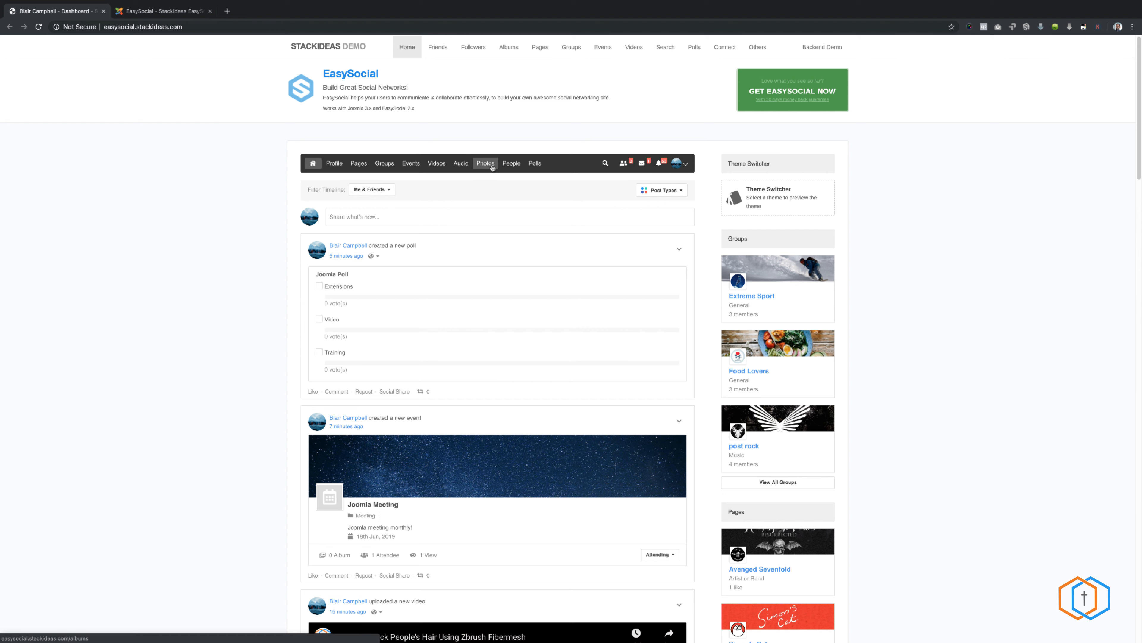
Step: Make Breeze the default theme, reload the front-end site to preview it, and finish in the backend
click(153, 12)
click(611, 197)
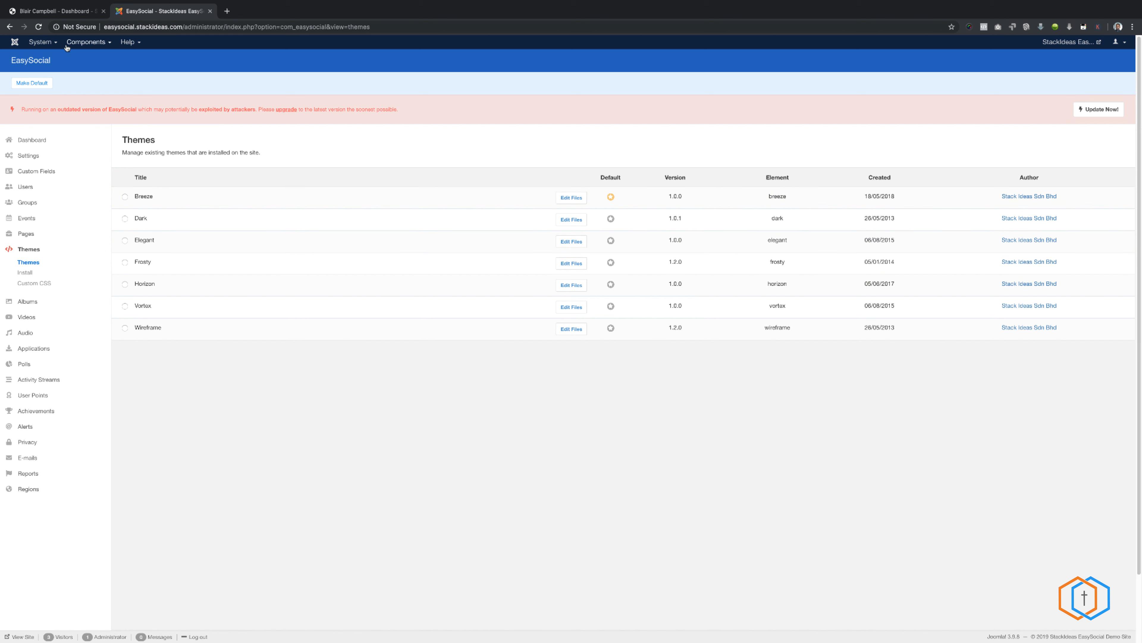
click(57, 12)
click(38, 27)
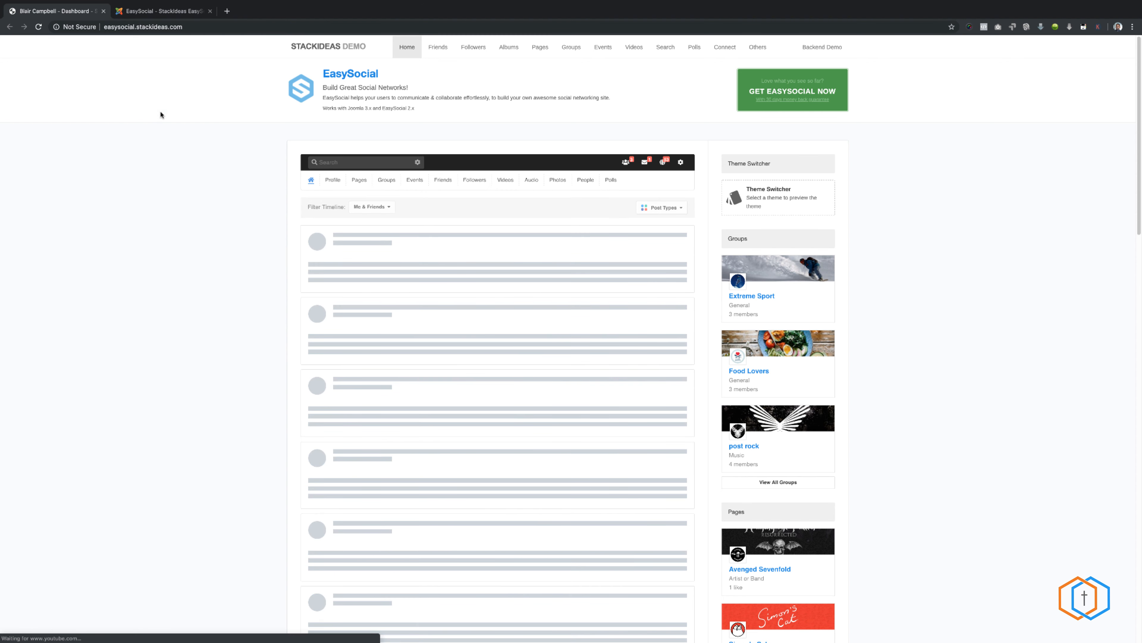
click(161, 11)
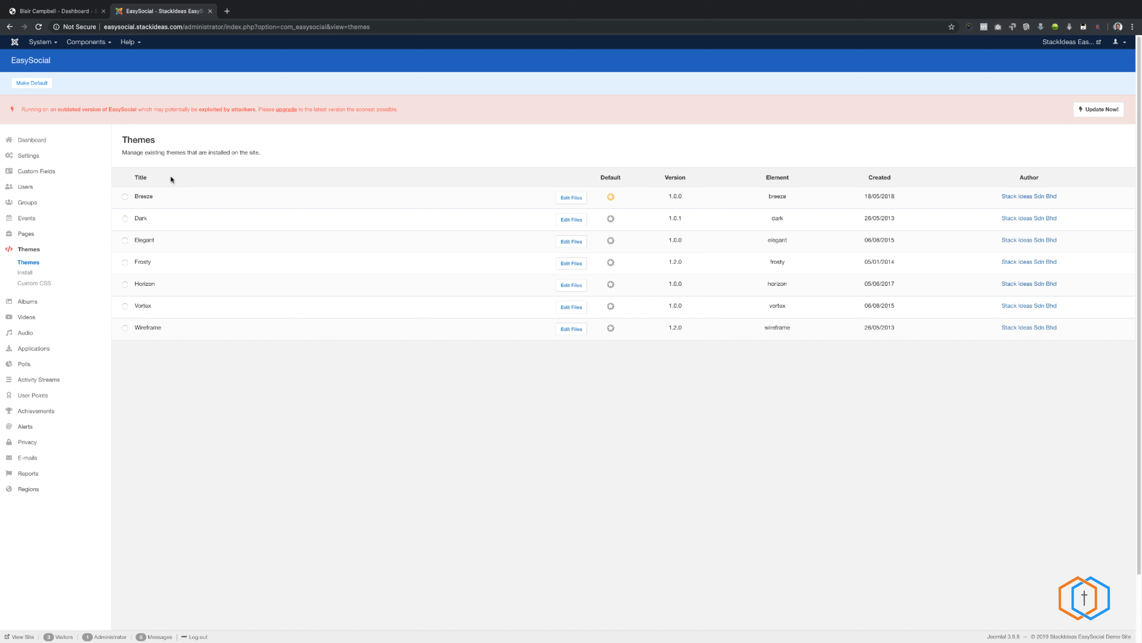
key(ctrl+w)
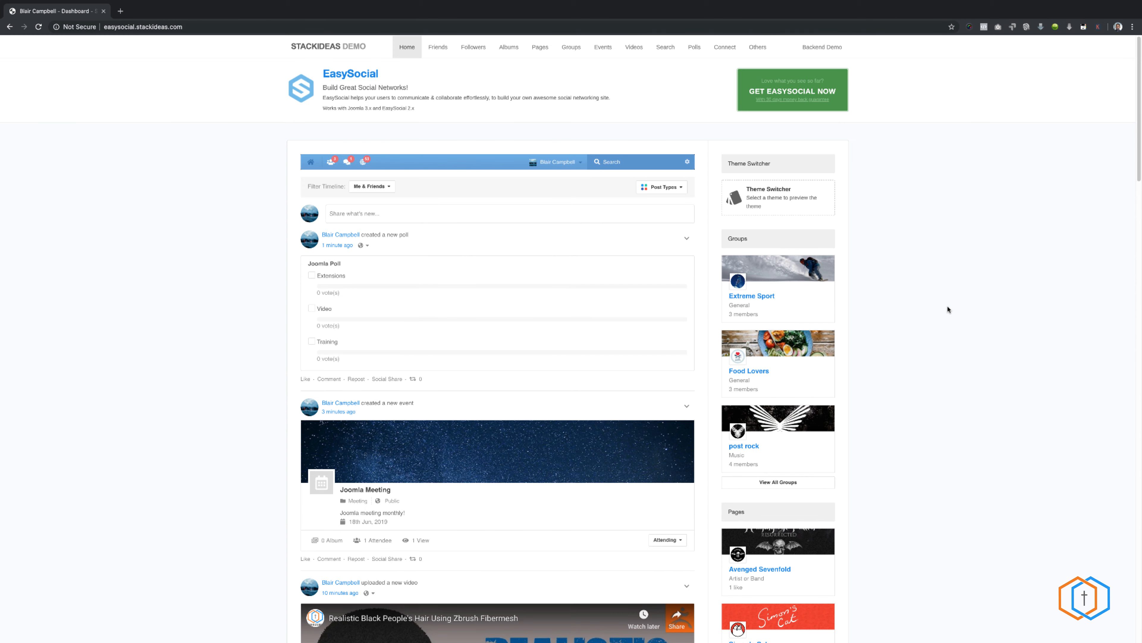